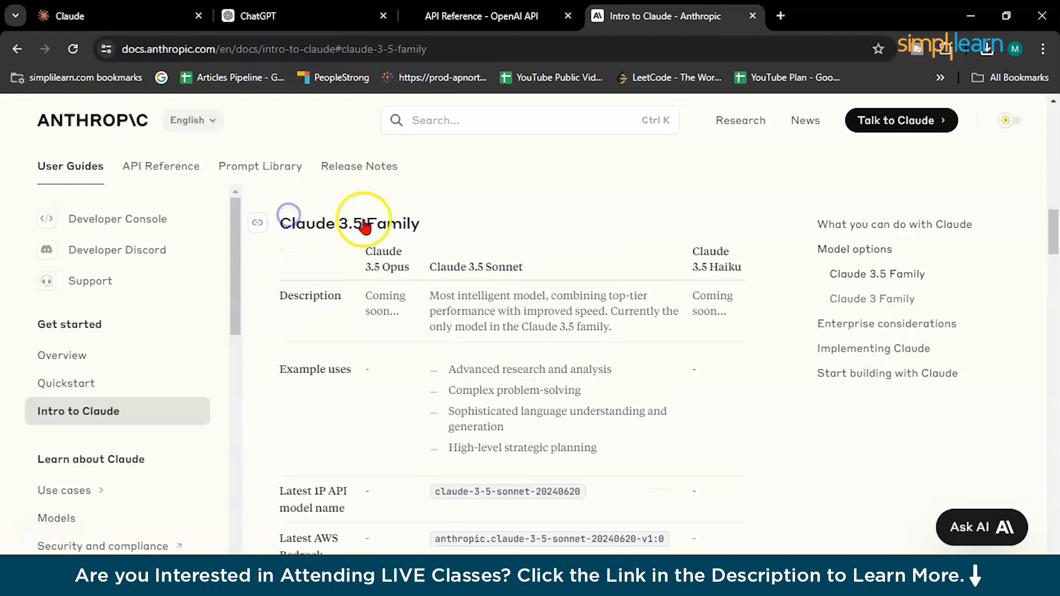
Examine the Claude 3.5 Family and Claude 3 Family tables, comparing the descriptions and example uses of Opus, Sonnet and Haiku
scroll(431, 287, "down", 3)
scroll(420, 309, "up", 4)
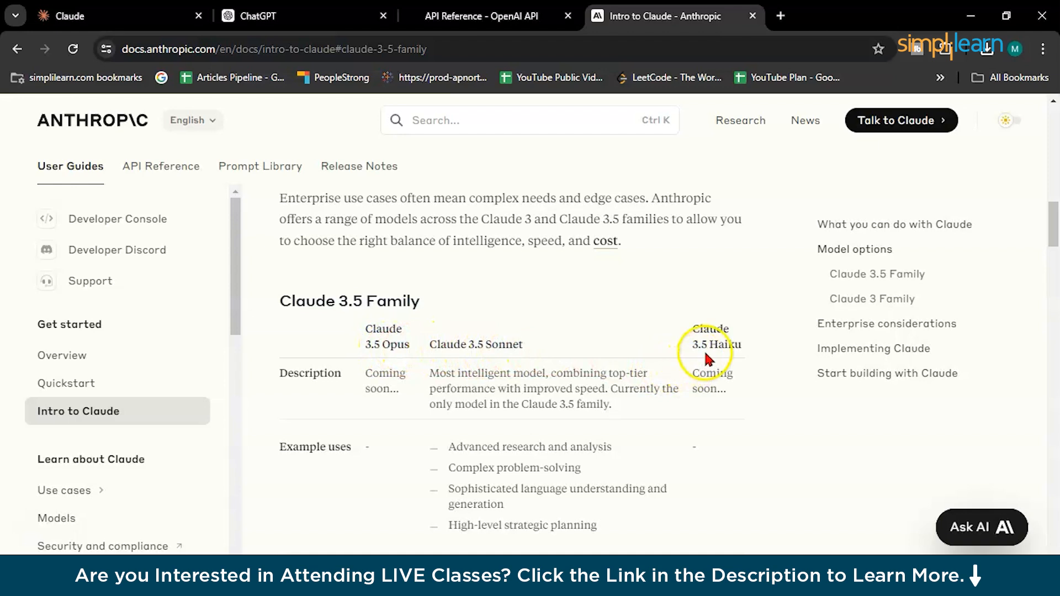
scroll(663, 392, "down", 3)
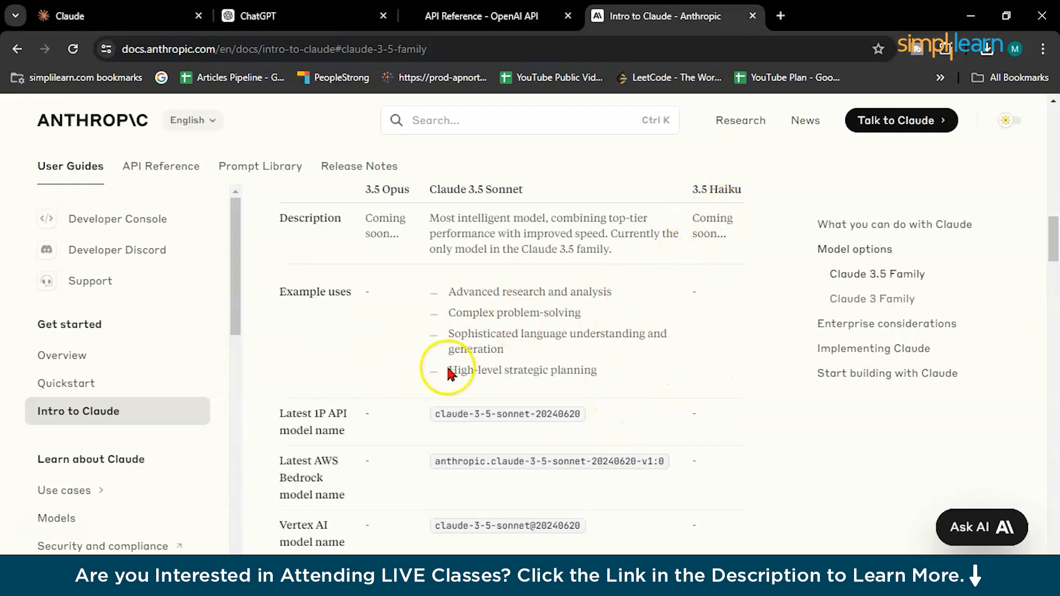
scroll(446, 365, "down", 4)
scroll(471, 362, "down", 4)
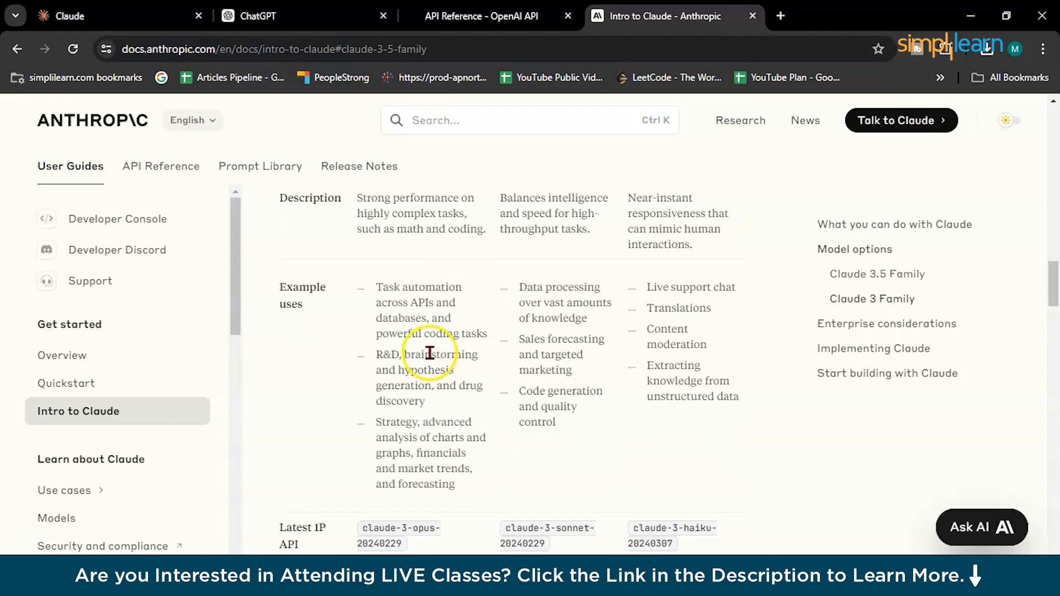
scroll(386, 325, "up", 3)
left_click_drag(357, 354, 629, 389)
left_click_drag(629, 353, 689, 398)
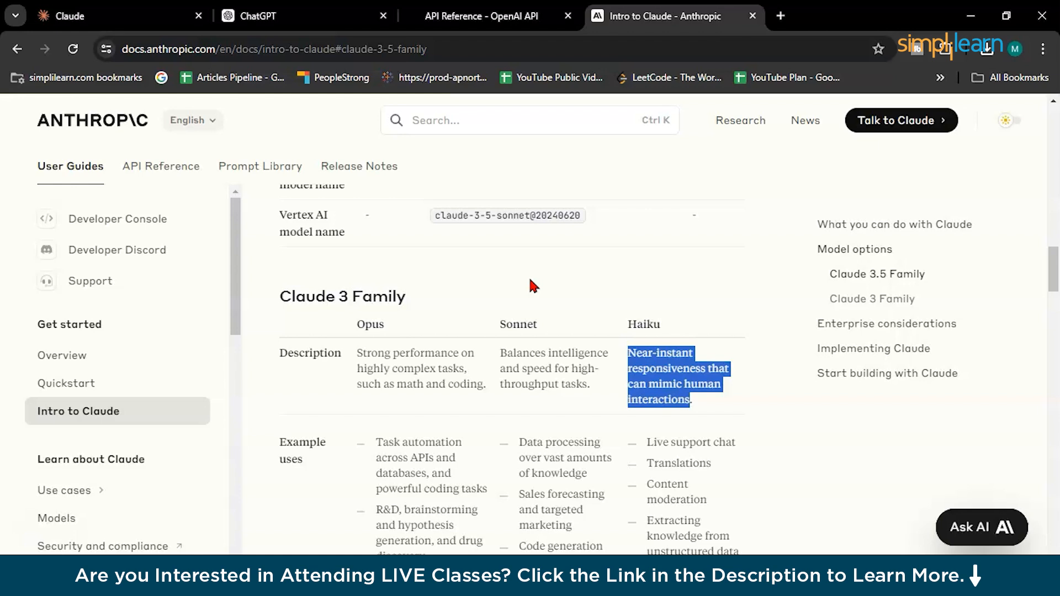
scroll(529, 285, "down", 4)
scroll(541, 305, "up", 3)
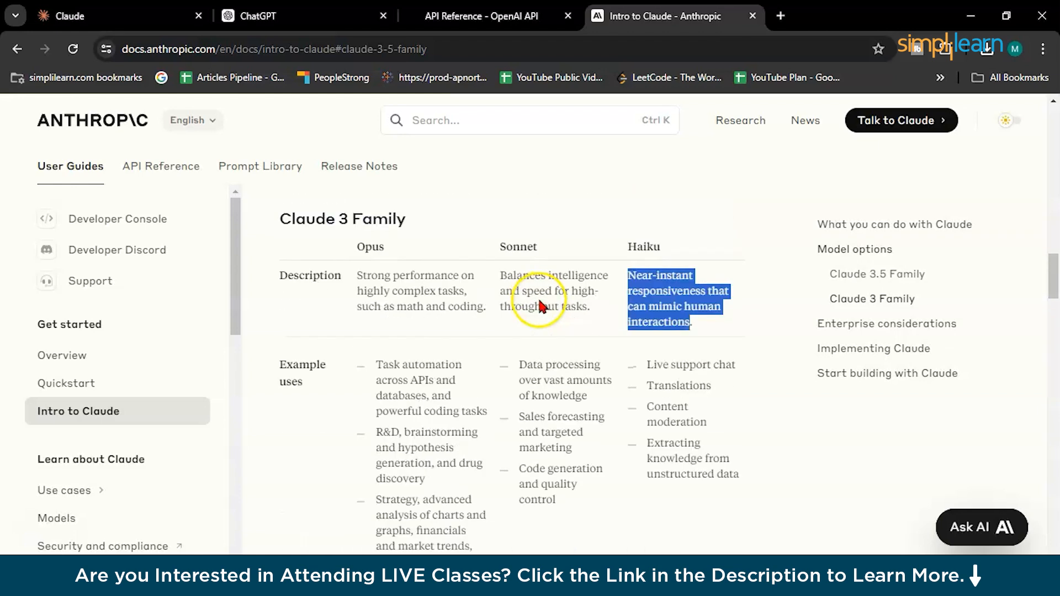
left_click(619, 305)
scroll(559, 325, "up", 2)
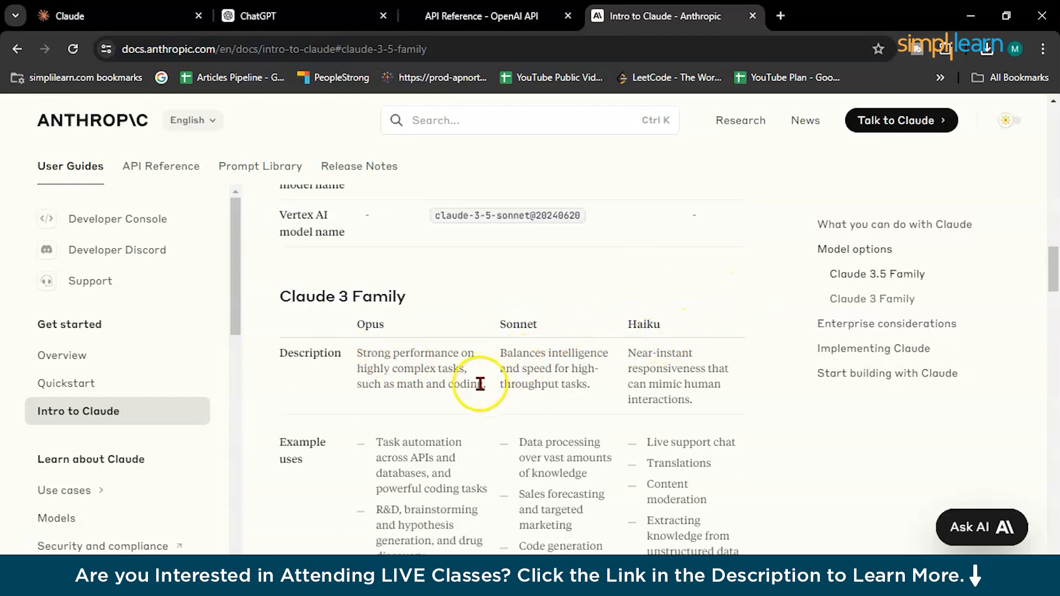
Look through the Claude 3 API model names, the Enterprise considerations section and the documentation's list of guide topics
scroll(476, 383, "down", 9)
scroll(331, 395, "up", 3)
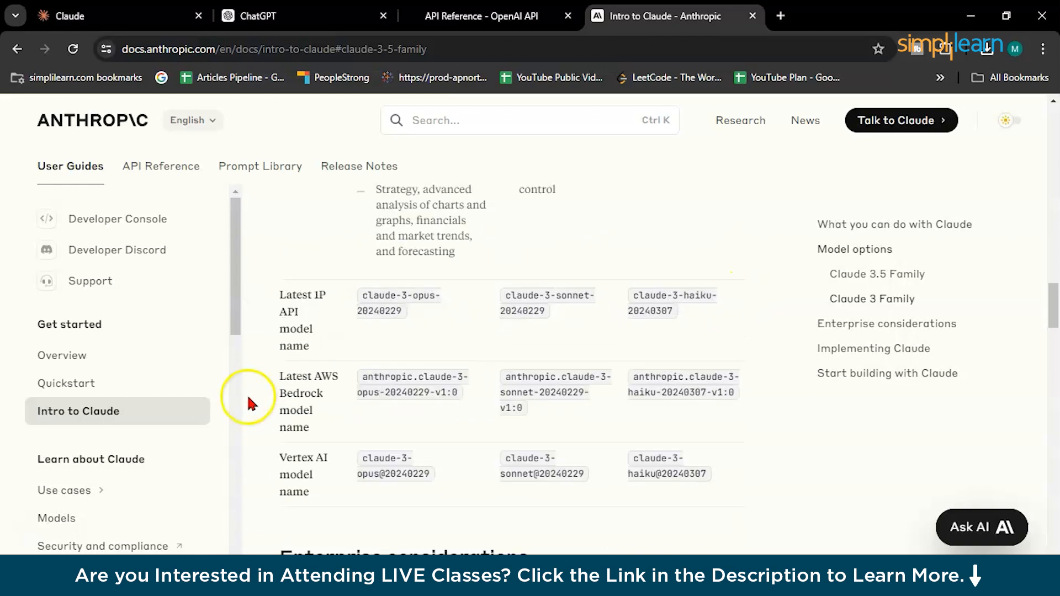
scroll(251, 404, "down", 3)
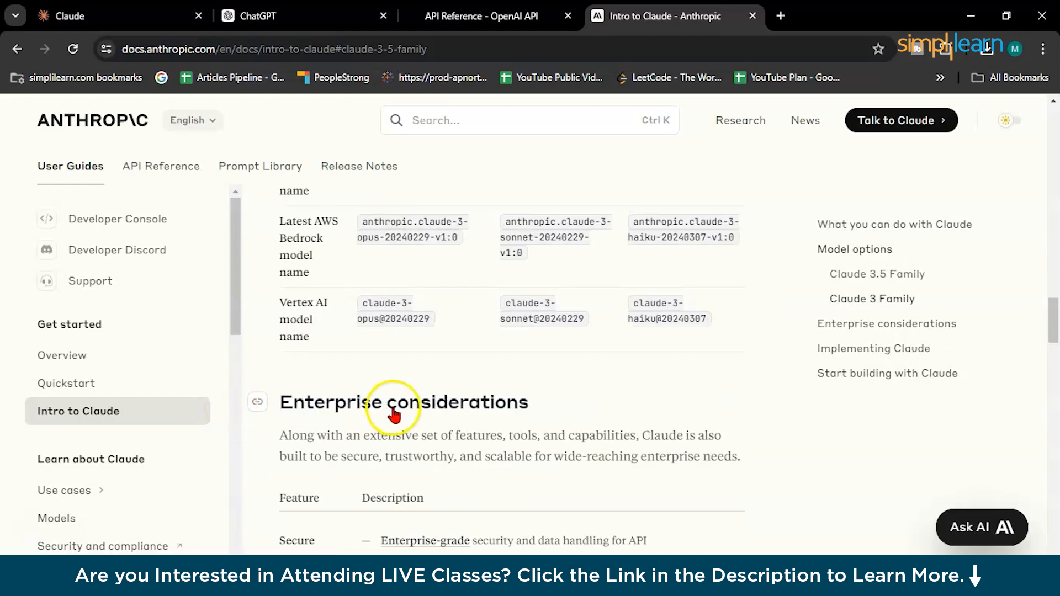
scroll(386, 406, "down", 4)
scroll(326, 390, "up", 1)
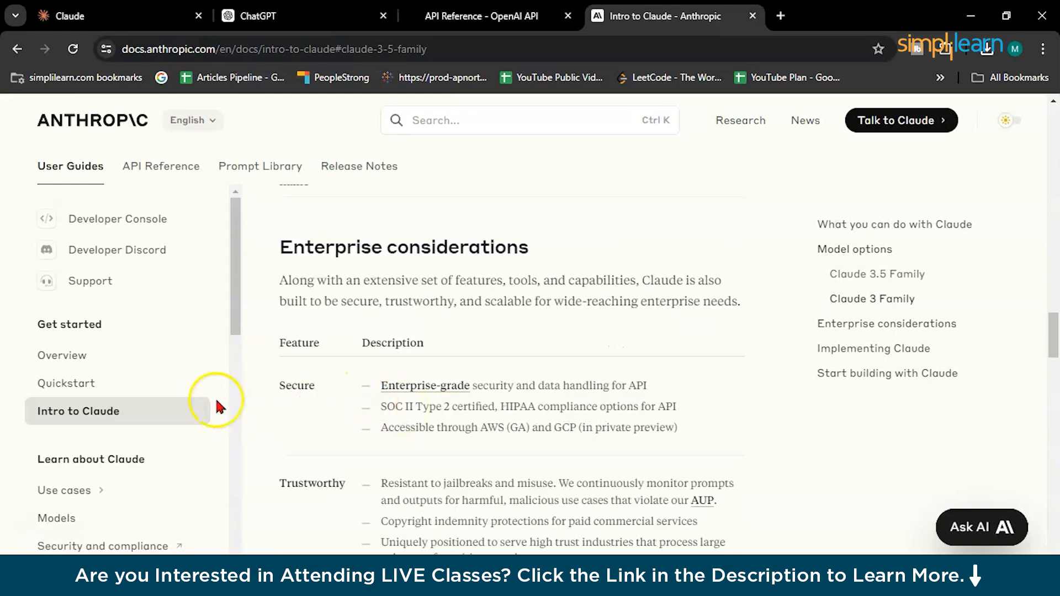
scroll(149, 406, "down", 5)
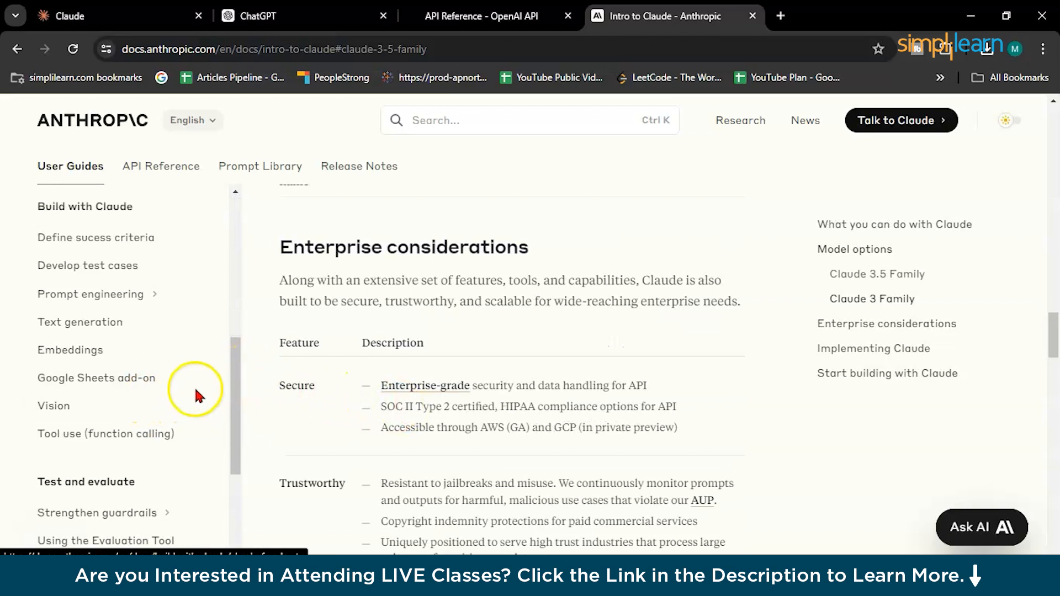
scroll(177, 397, "down", 4)
scroll(180, 400, "down", 5)
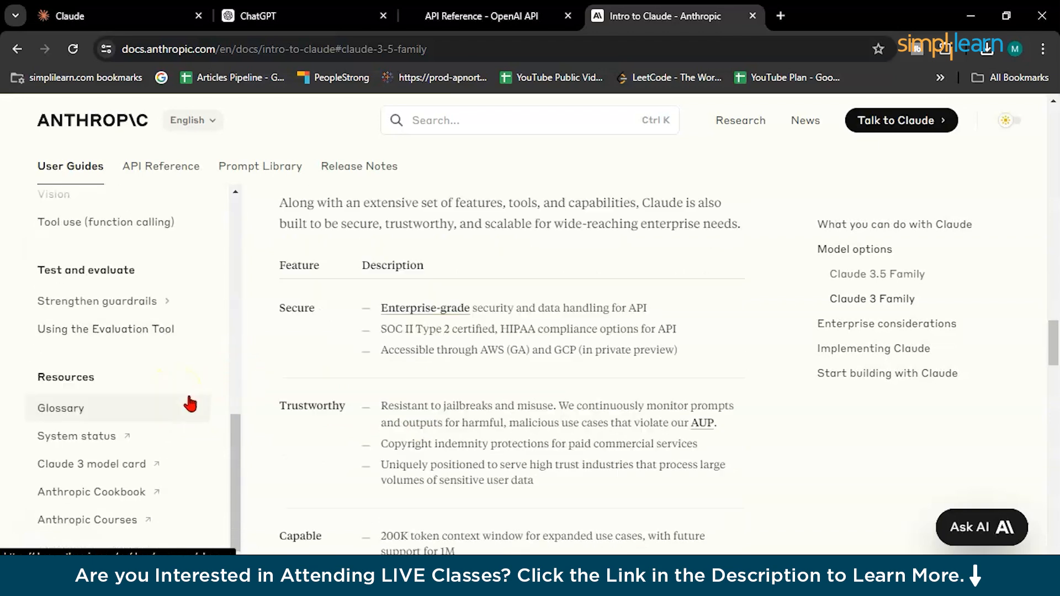
scroll(414, 389, "up", 12)
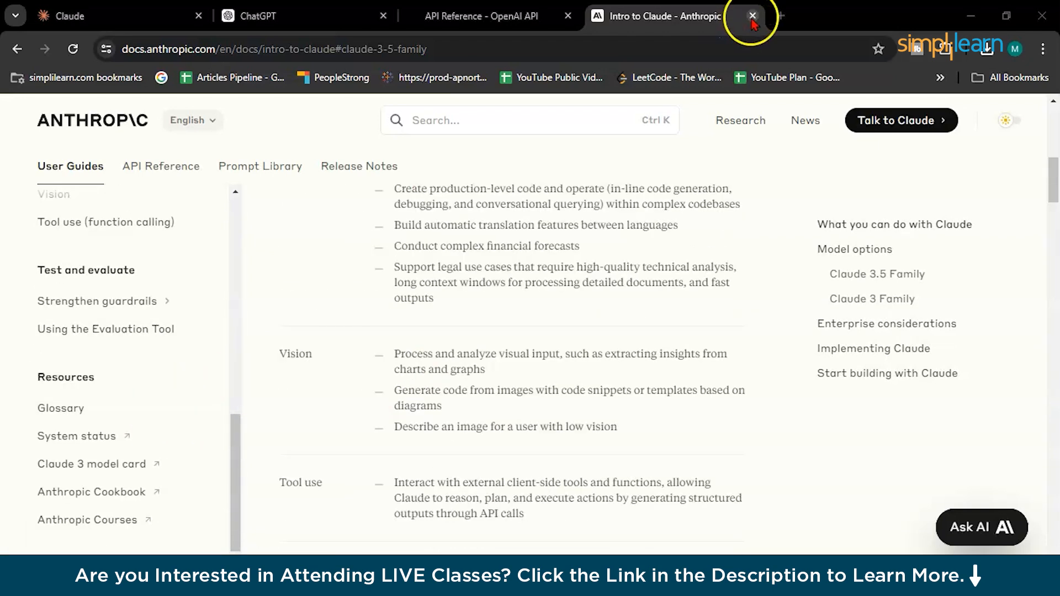
Close the Intro to Claude documentation page and switch to the empty Claude chat, ready to enter a message
left_click(752, 15)
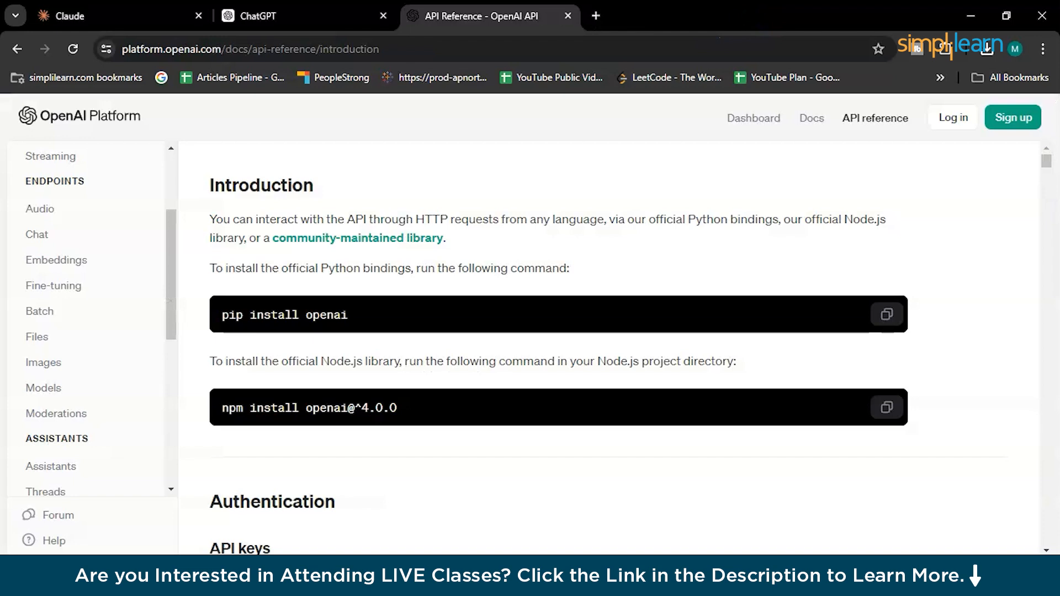
left_click(260, 18)
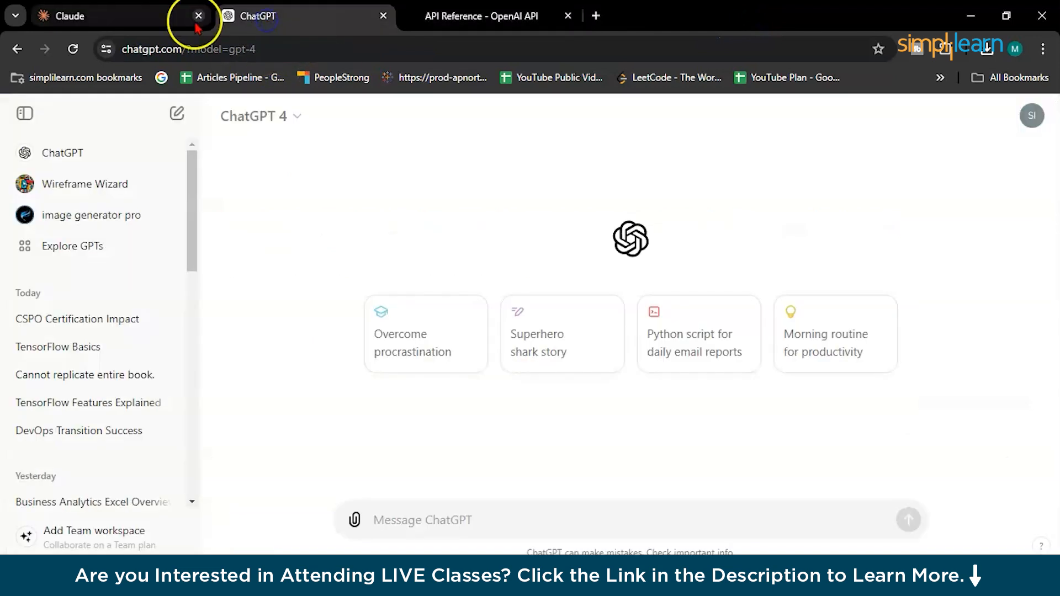
left_click(160, 16)
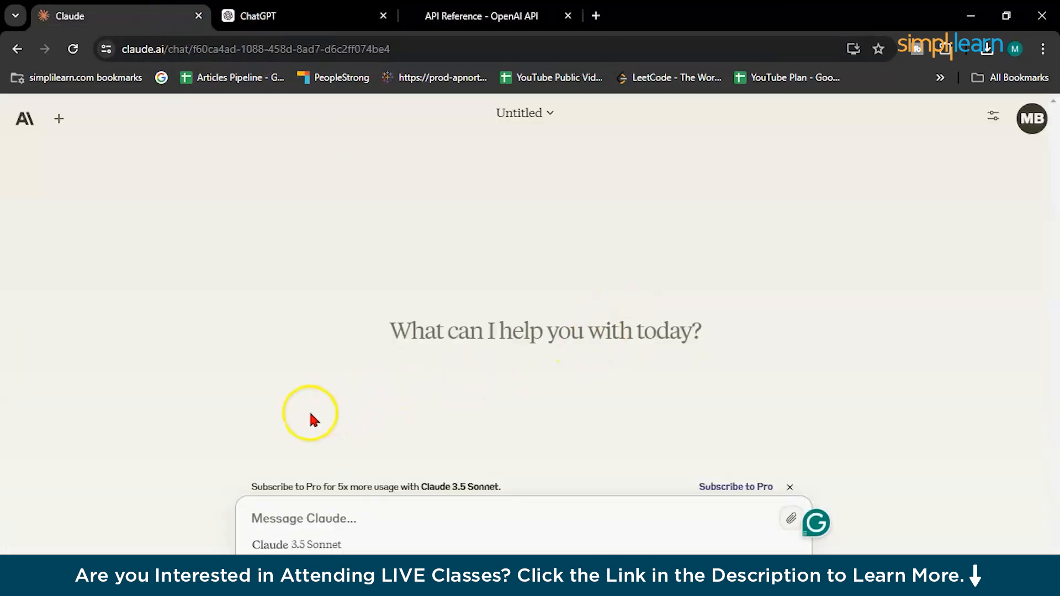
left_click(313, 524)
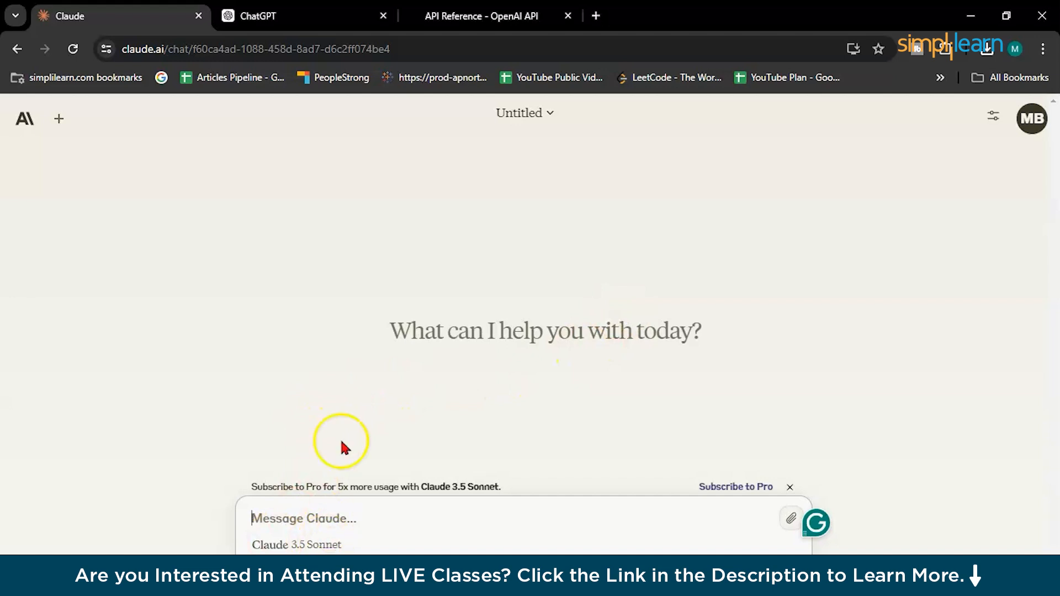
Switch to ChatGPT and view its available models without changing the selected one
left_click(284, 18)
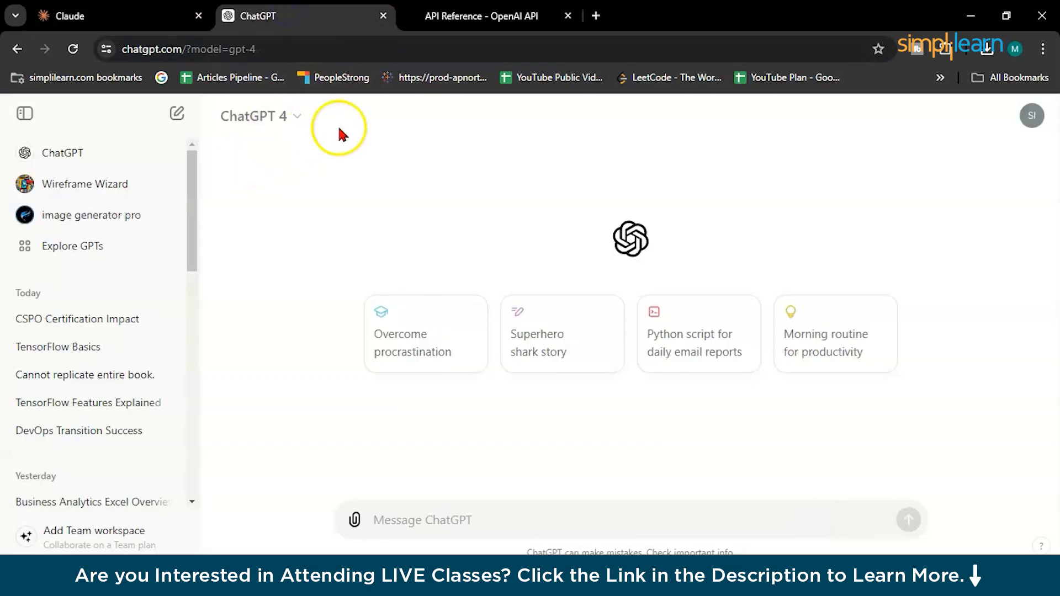
left_click(298, 117)
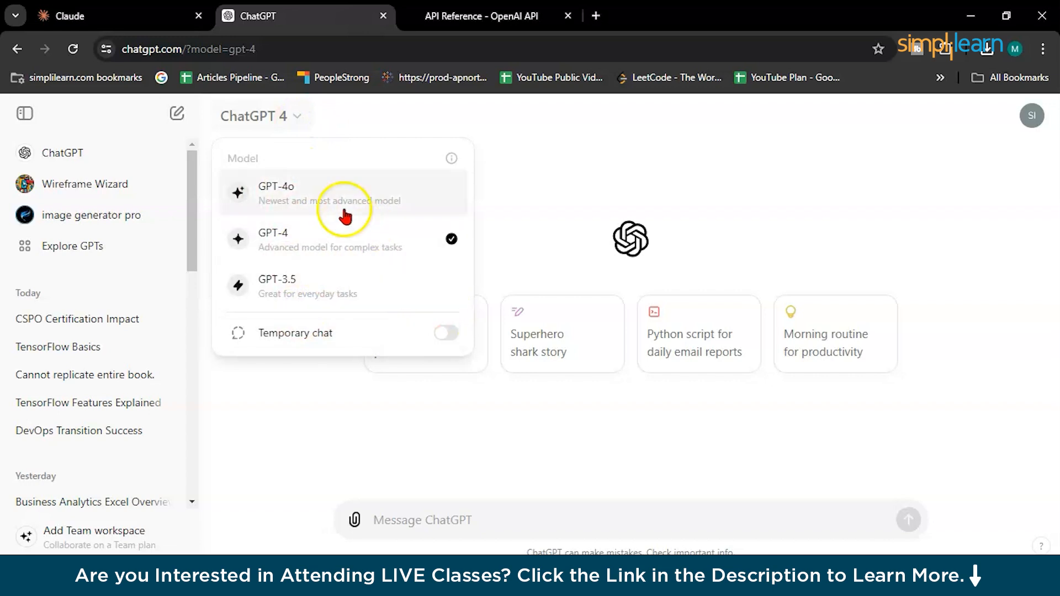
left_click(360, 120)
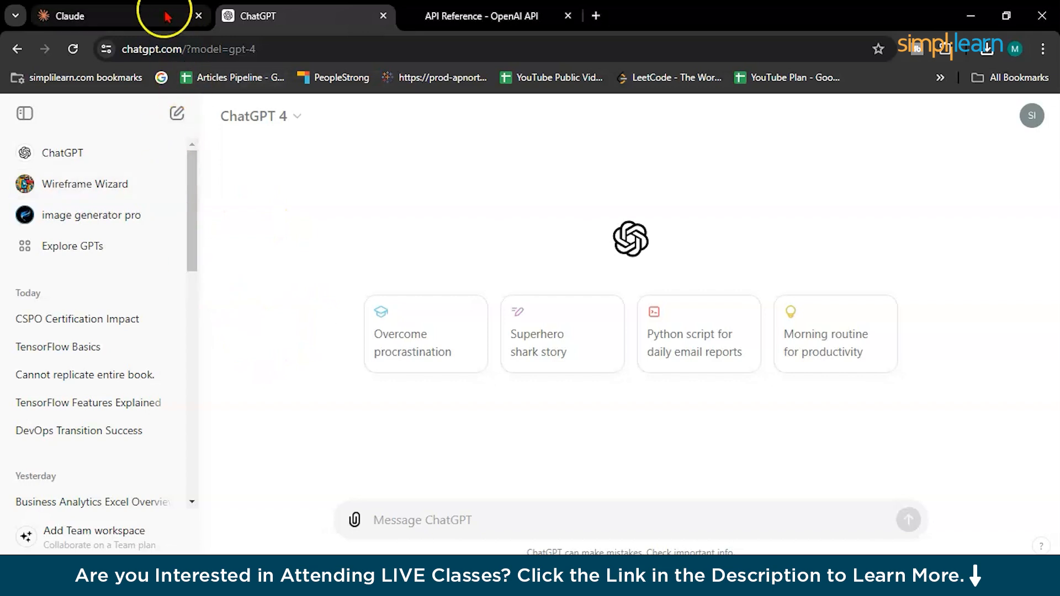
Return to Claude and send the prompt "share some interesting facts about the great wall of china"
left_click(142, 12)
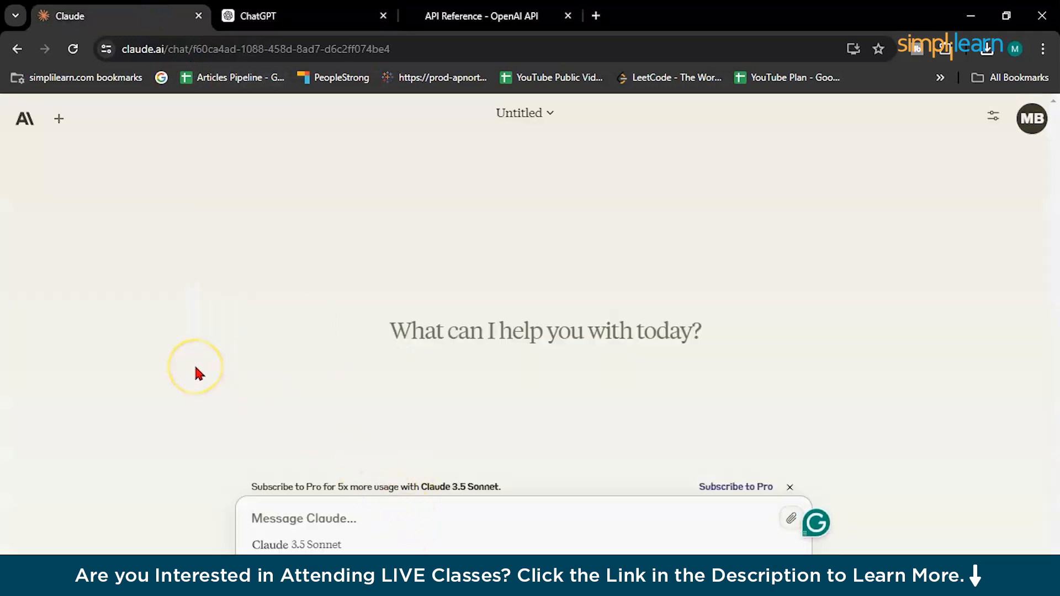
type("share some interesting facts about the great ")
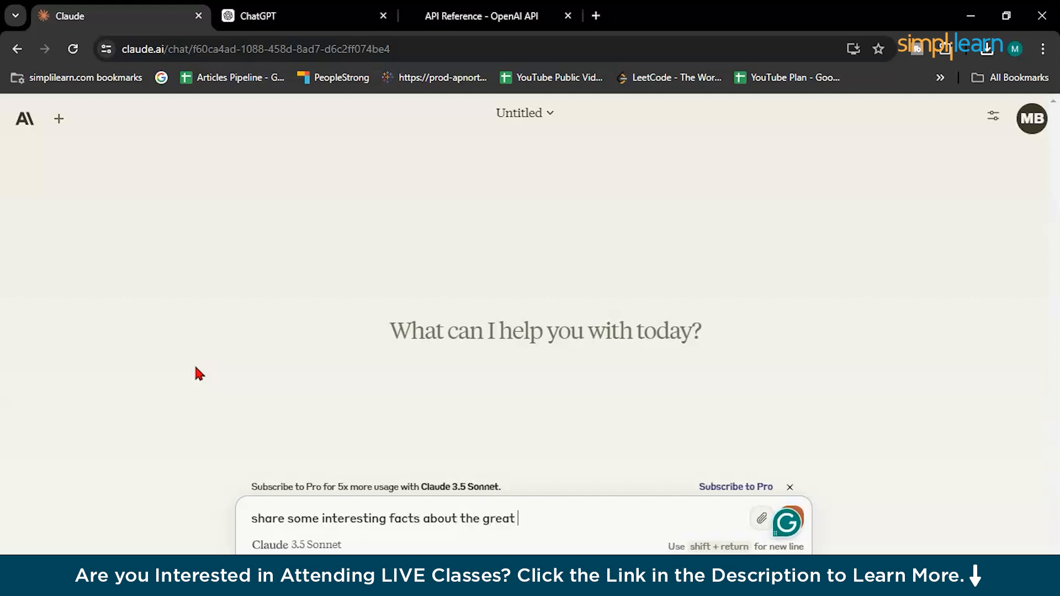
type("wall of ch")
type("ian")
type("na")
key("Return")
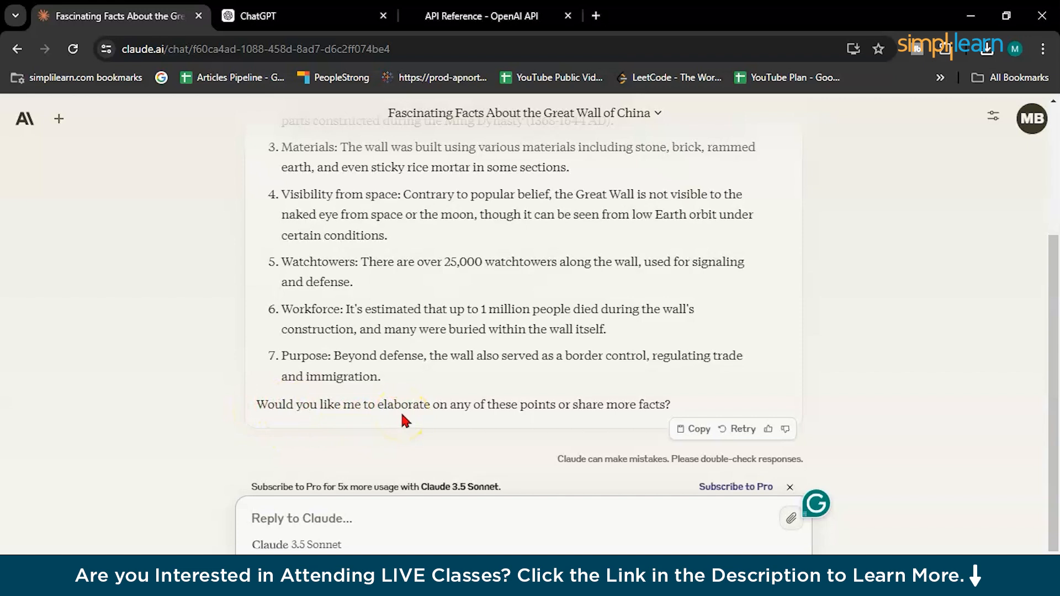
Copy the Great Wall of China prompt from the Claude conversation and submit it to ChatGPT 4
scroll(400, 342, "up", 1)
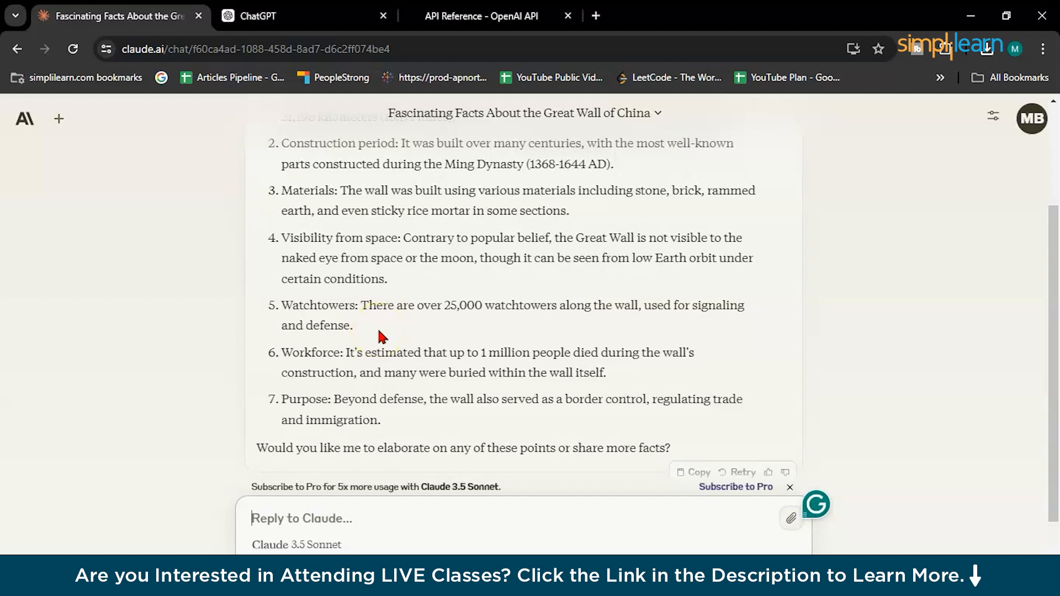
scroll(364, 309, "up", 3)
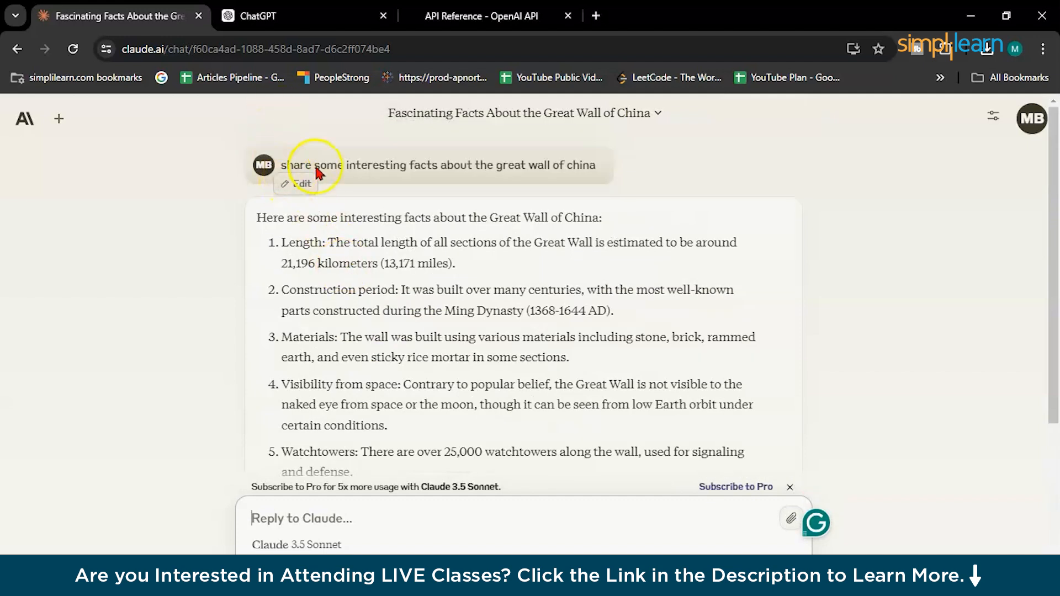
triple_click(356, 164)
key("ctrl+c")
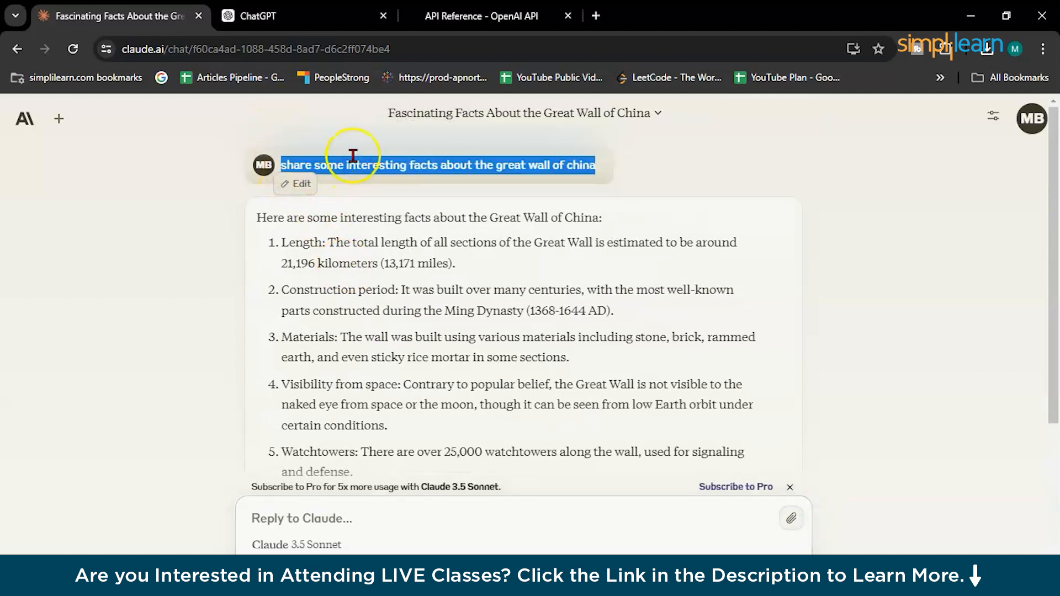
left_click(254, 16)
left_click(411, 525)
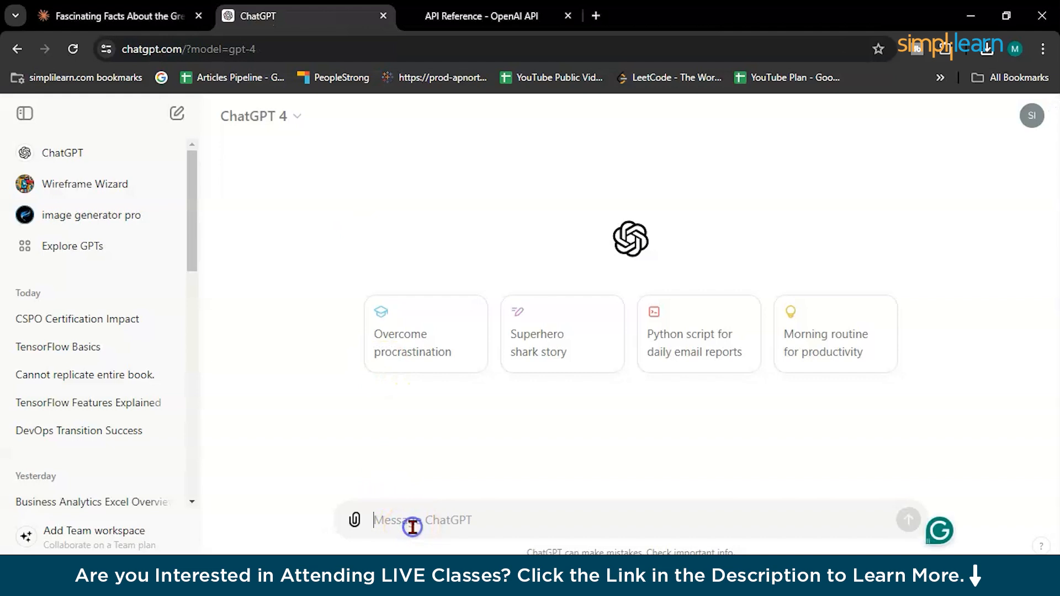
key("ctrl+v")
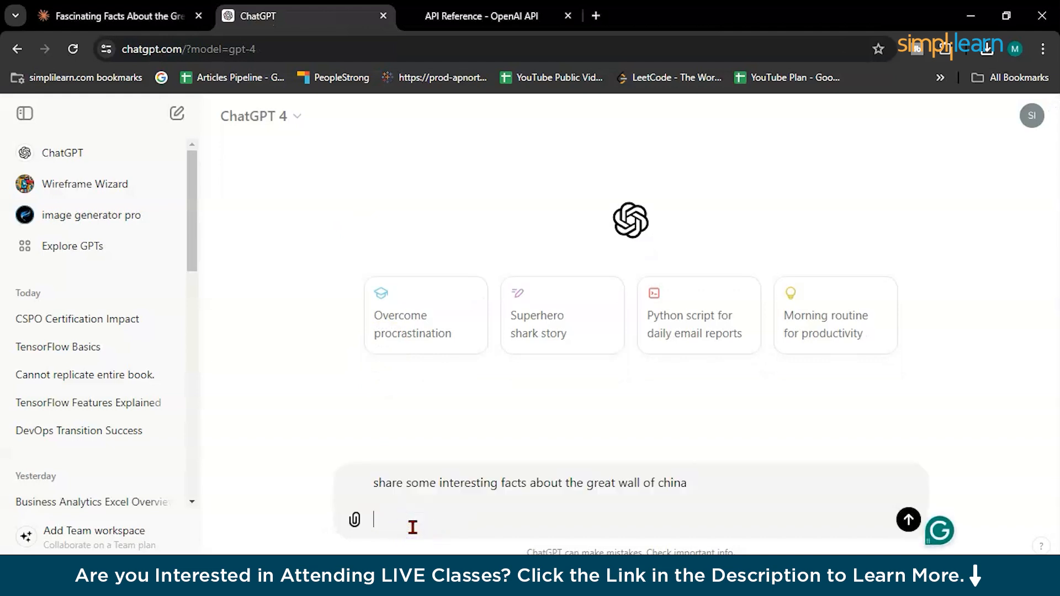
left_click(907, 522)
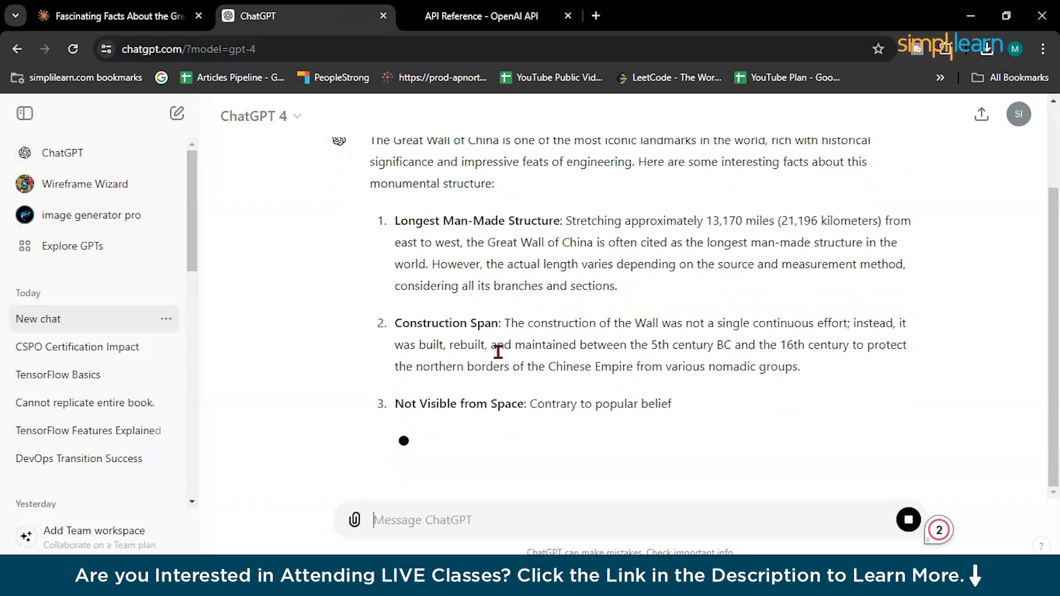
Compare the introductory sentences of the ChatGPT and Claude answers about the Great Wall of China
scroll(498, 348, "up", 3)
left_click(302, 209)
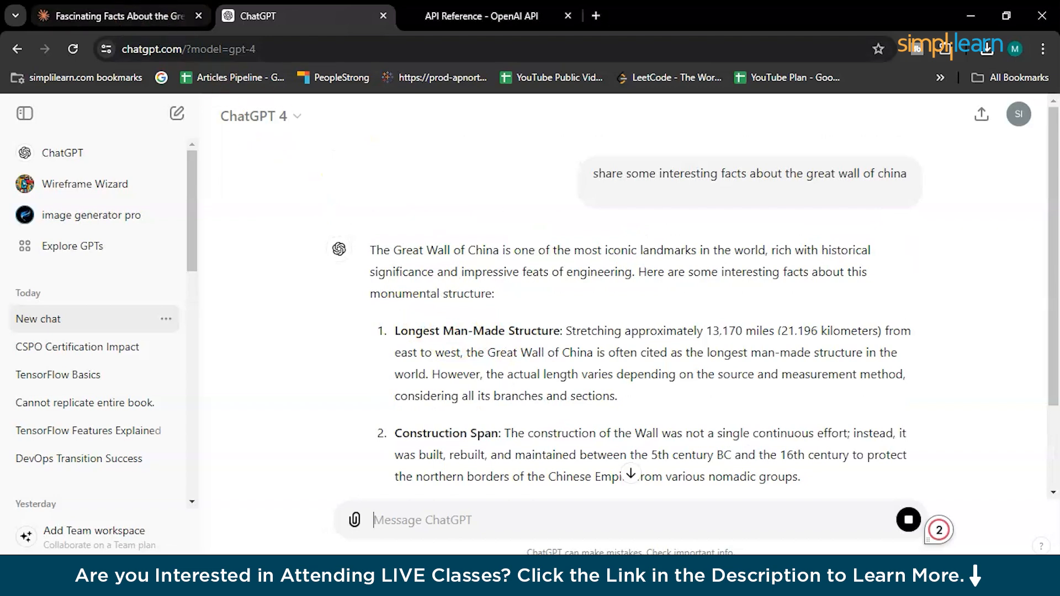
key("ctrl+shift+Tab")
left_click(304, 238)
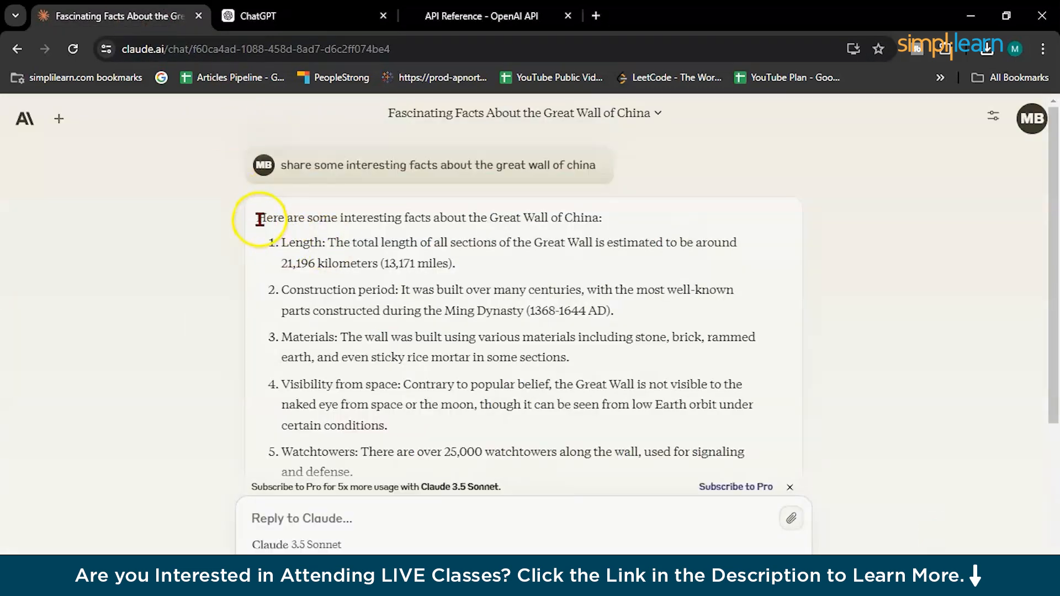
key("ctrl+Tab")
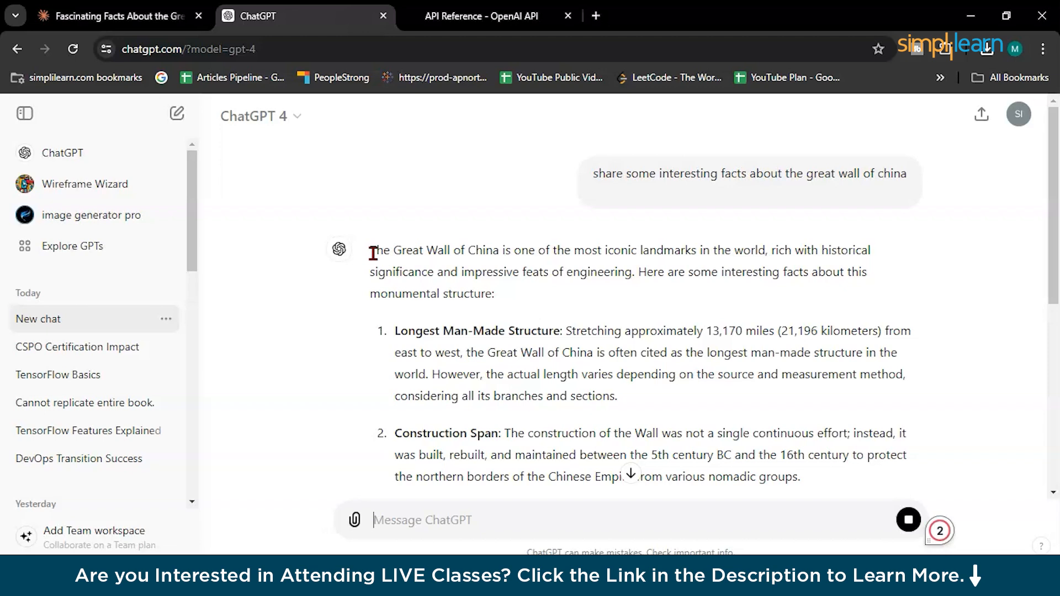
left_click_drag(392, 253, 856, 247)
left_click(408, 284)
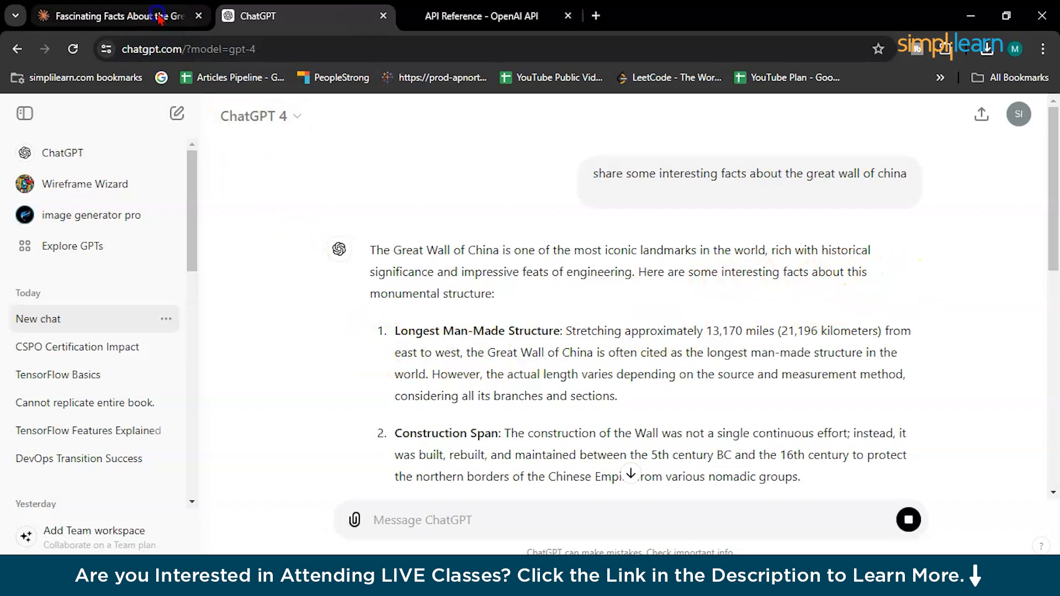
left_click(118, 16)
left_click_drag(260, 215, 607, 217)
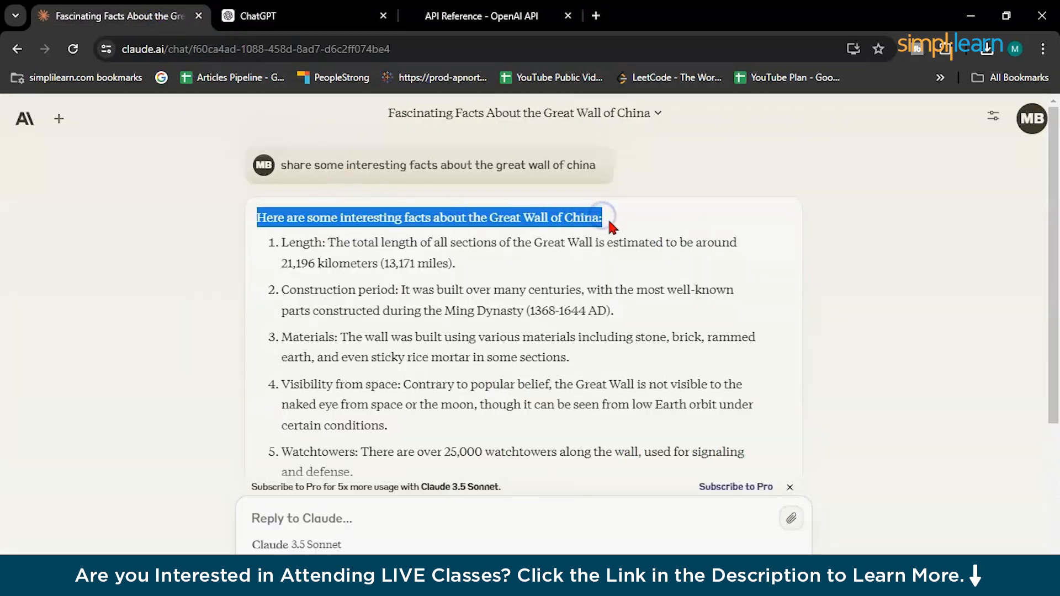
left_click(607, 217)
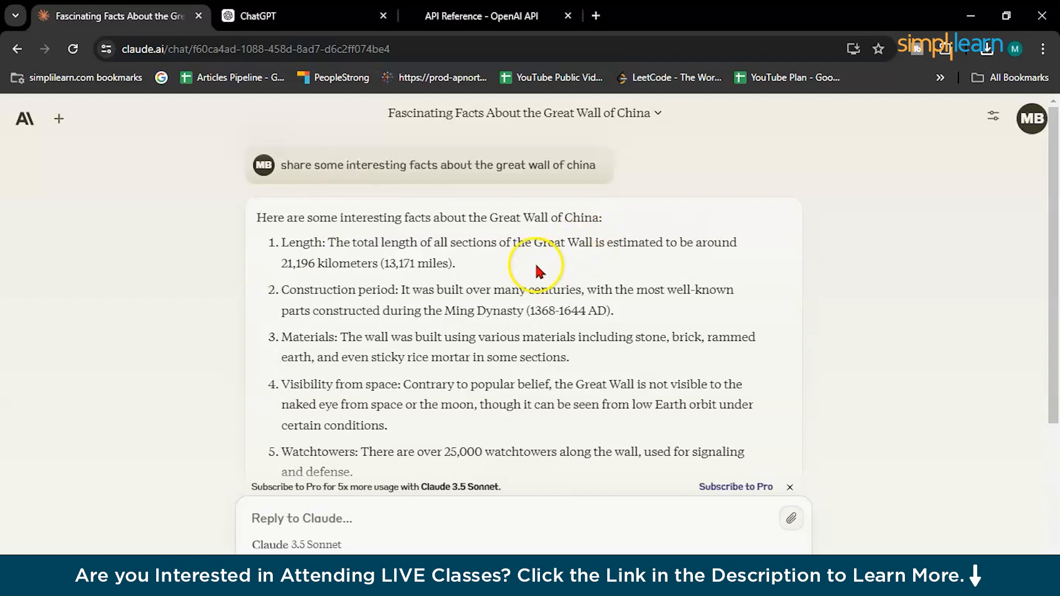
Review Claude's full list of facts, and read ChatGPT's answer through to its last point
scroll(513, 248, "down", 5)
scroll(511, 254, "up", 5)
left_click(258, 15)
left_click(407, 344)
scroll(408, 344, "down", 15)
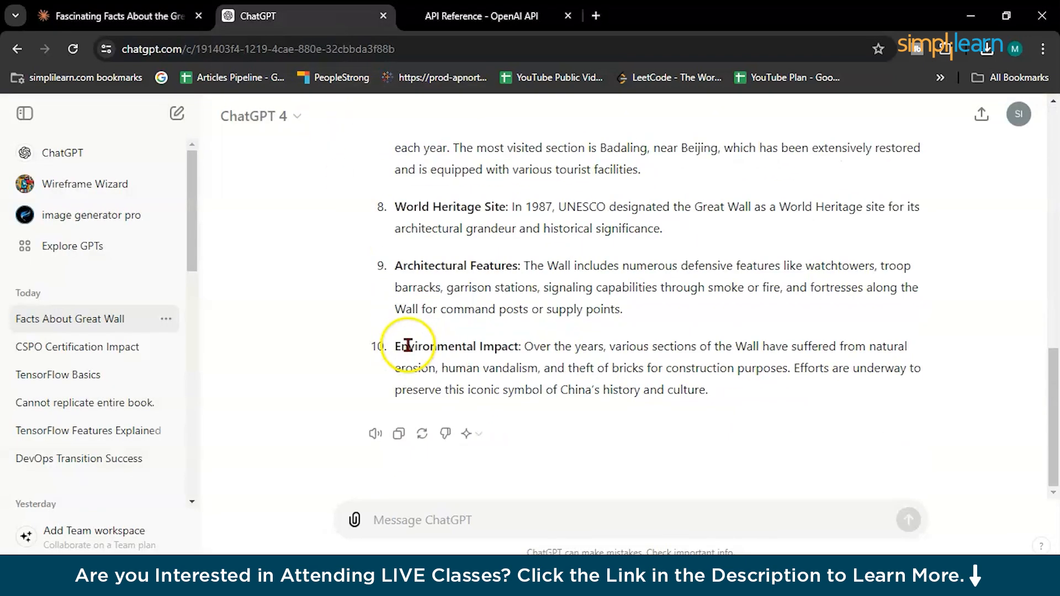
Send ChatGPT the prompt "describe the process of nuclear fusion and its potential benefits over nuclear fusion"
scroll(408, 345, "up", 15)
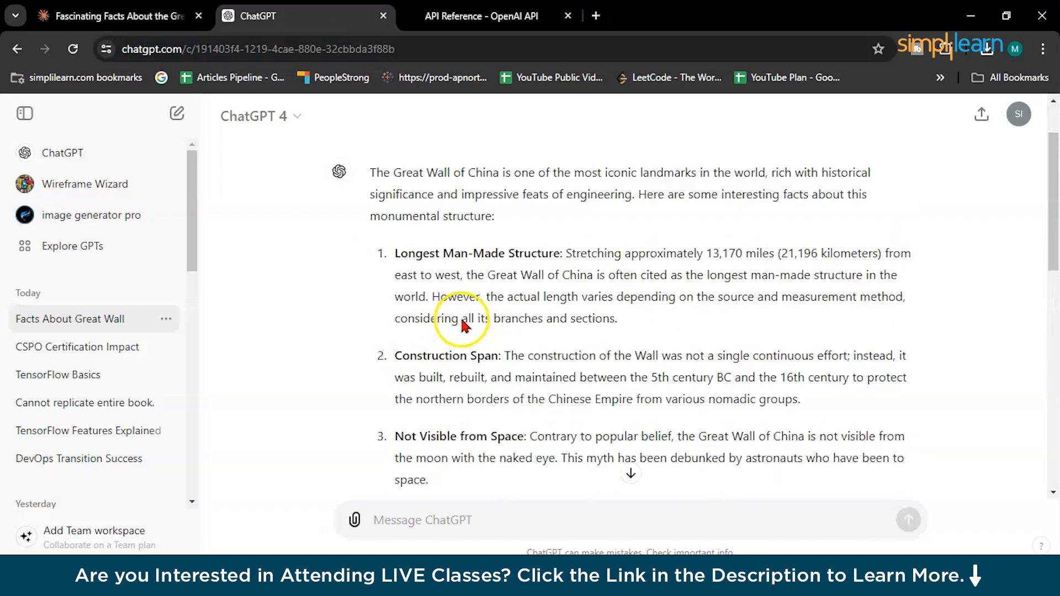
scroll(463, 315, "down", 15)
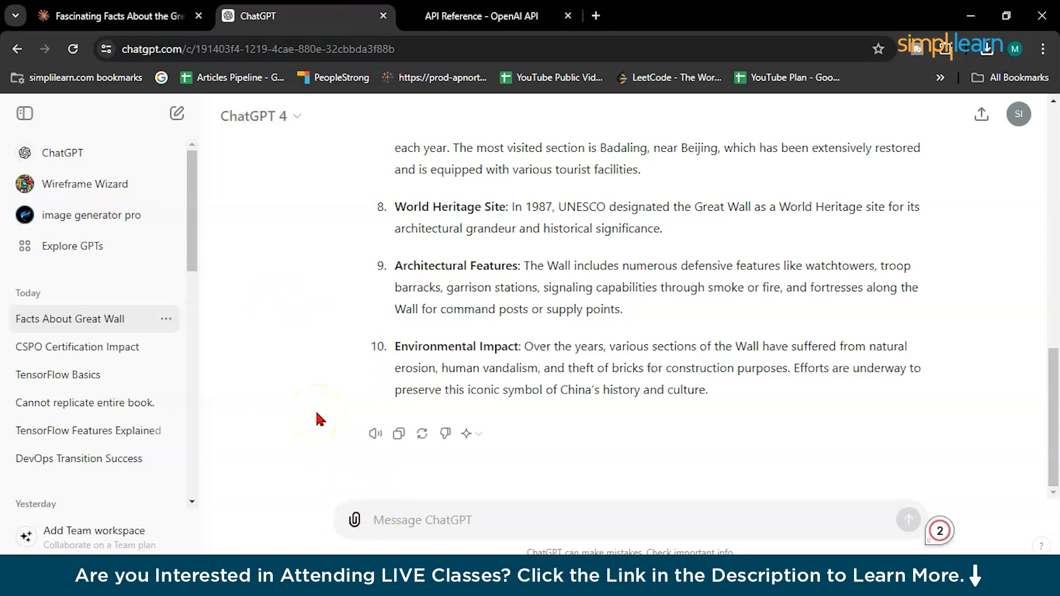
type("des")
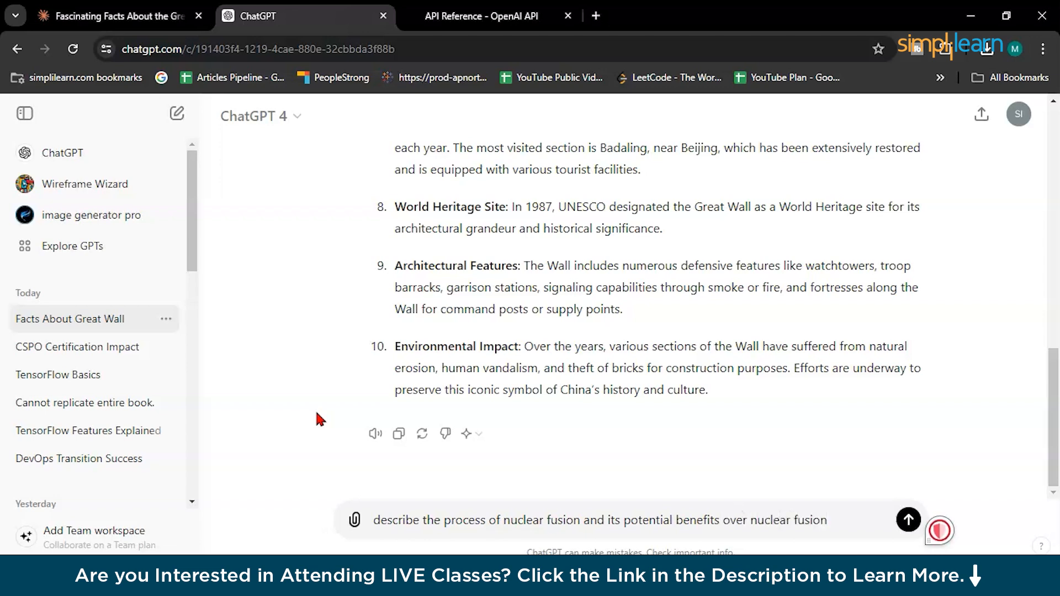
key("Return")
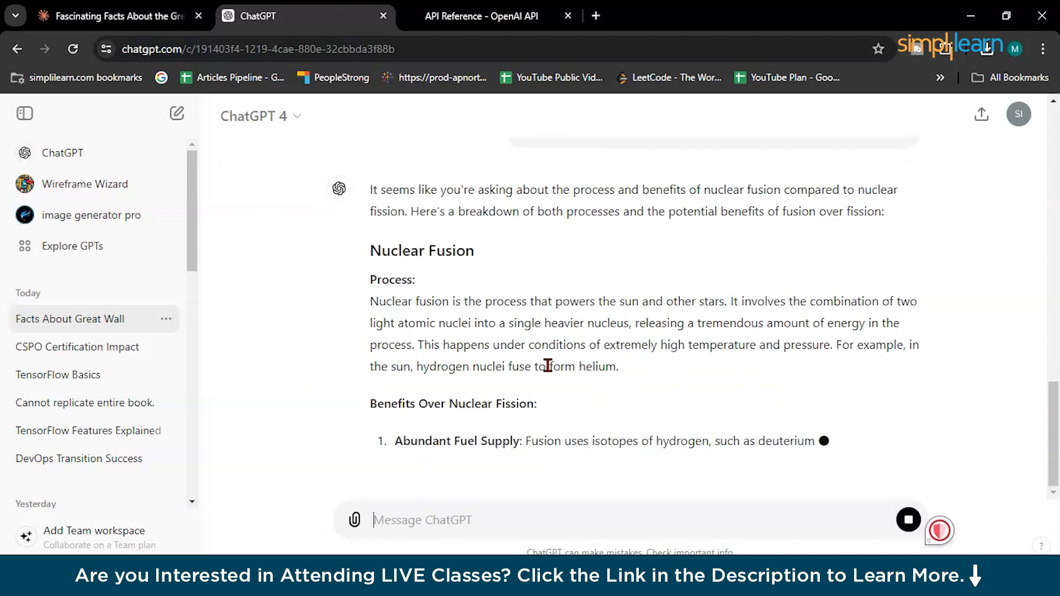
Copy the nuclear fusion prompt from the ChatGPT conversation and submit it to Claude 3.5 Sonnet in the existing chat
left_click(516, 363)
scroll(514, 363, "up", 1)
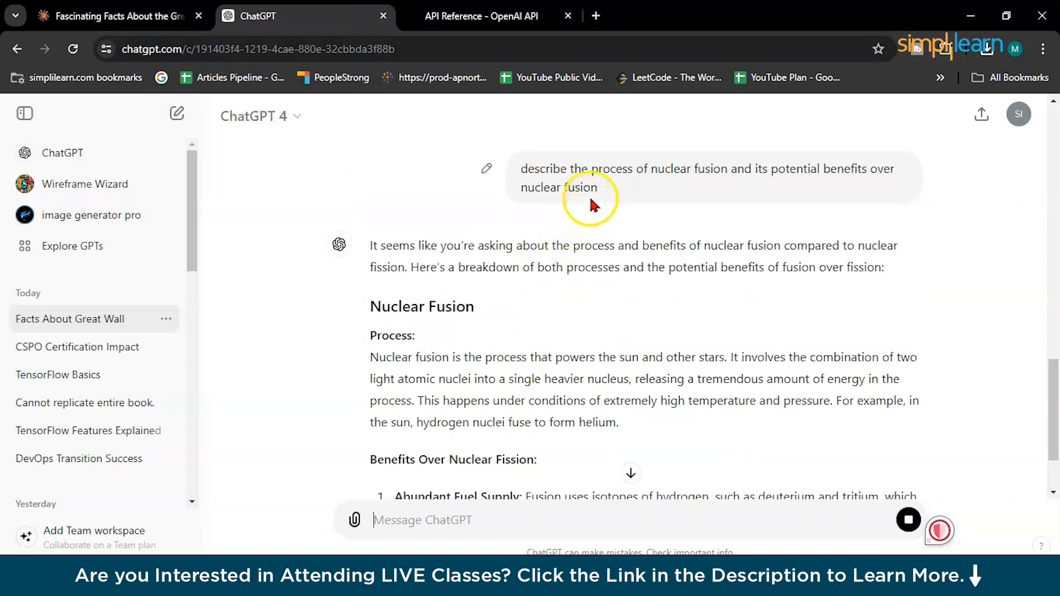
left_click_drag(605, 190, 521, 169)
left_click(118, 15)
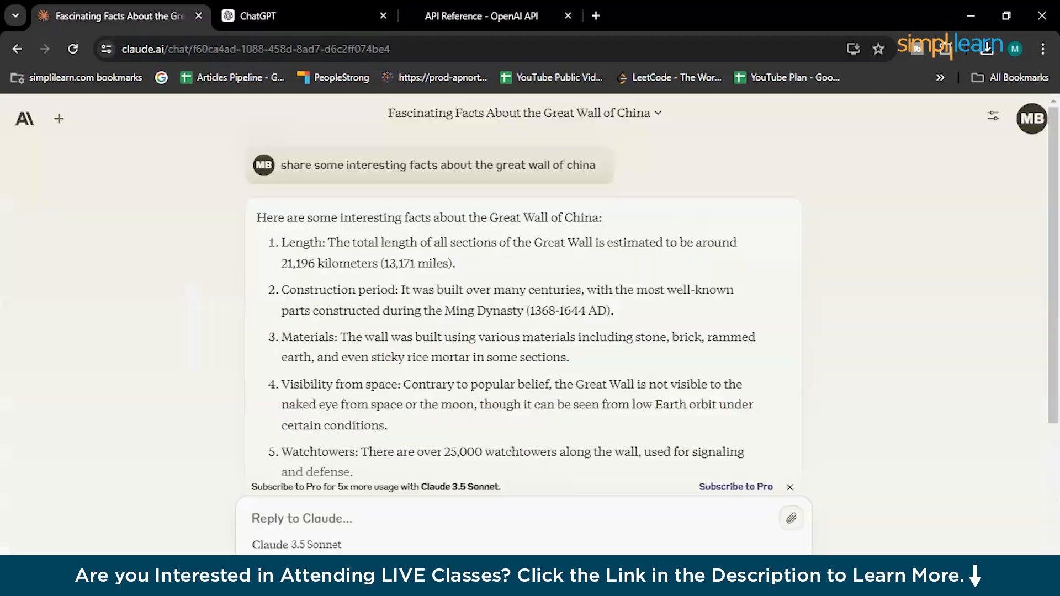
left_click(431, 512)
type("describe the process of nuclear fusion and its potential benefits over nuclear fusion")
key("Return")
Return to ChatGPT and read its answer from the Nuclear Fusion process through Nuclear Fission to the Comparative Drawbacks heading
key("ctrl+Tab")
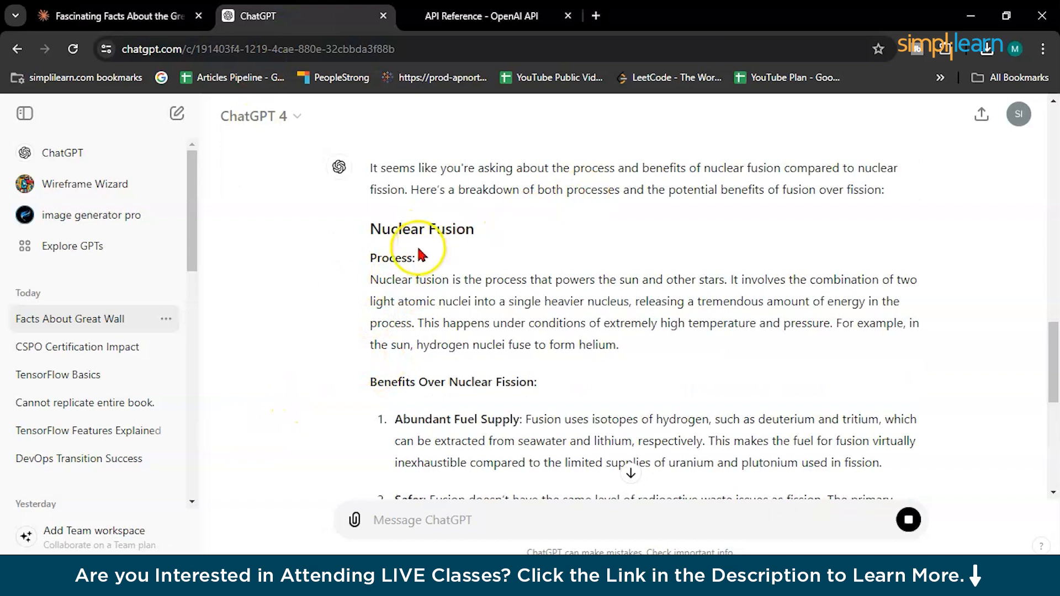
left_click_drag(377, 257, 539, 305)
scroll(513, 327, "down", 2)
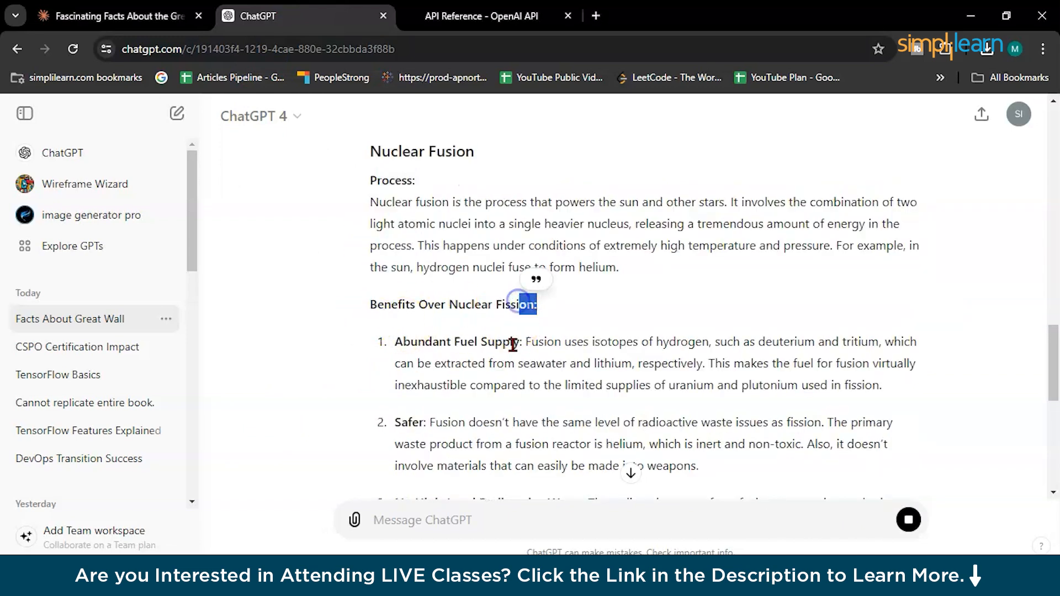
scroll(513, 344, "down", 3)
scroll(386, 343, "down", 9)
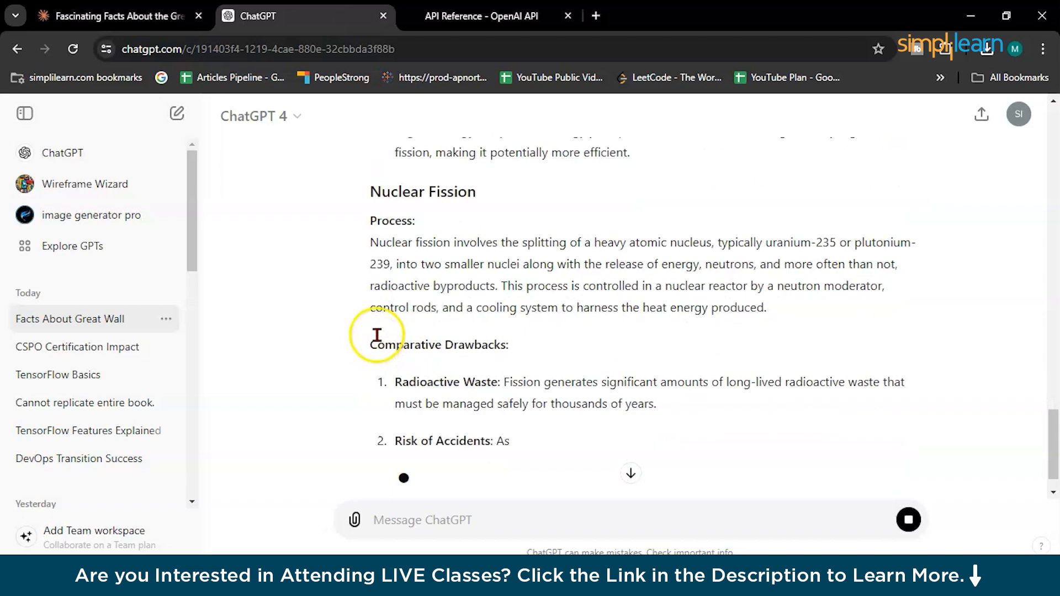
scroll(408, 336, "down", 1)
scroll(418, 335, "up", 3)
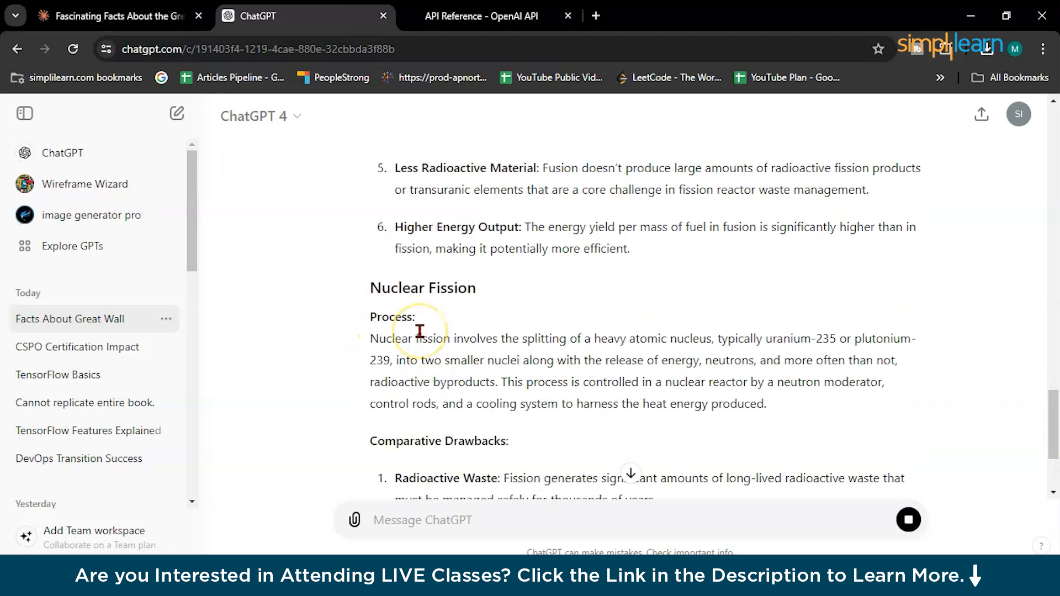
left_click(366, 288)
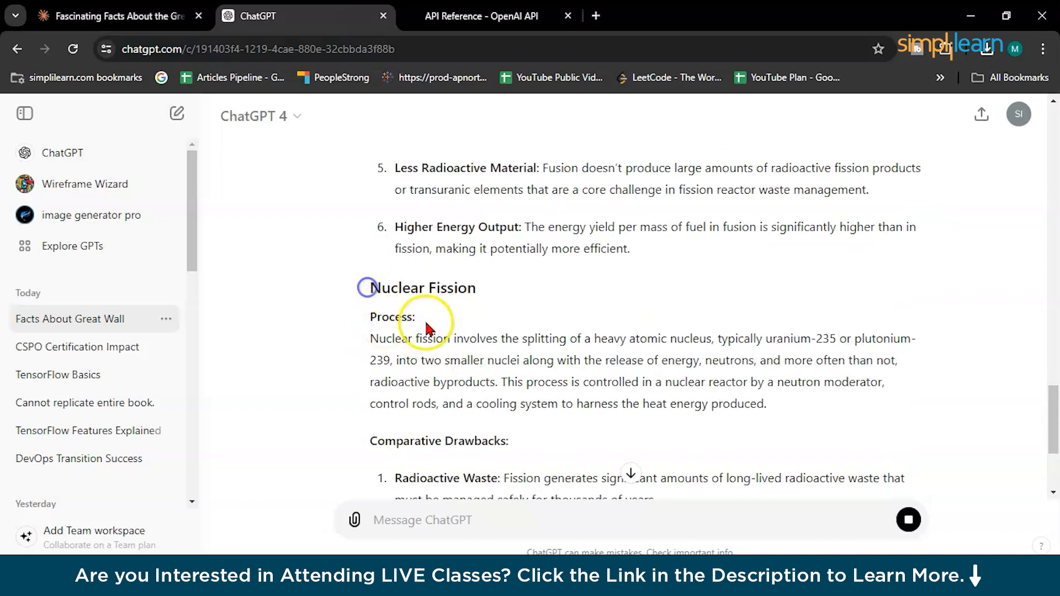
scroll(447, 345, "down", 3)
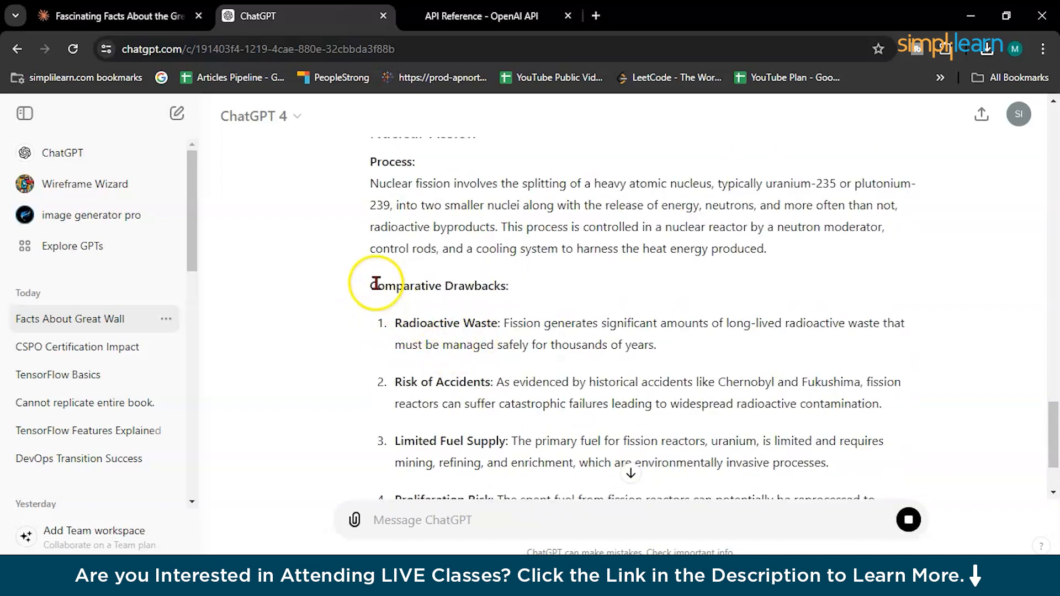
left_click_drag(375, 284, 503, 286)
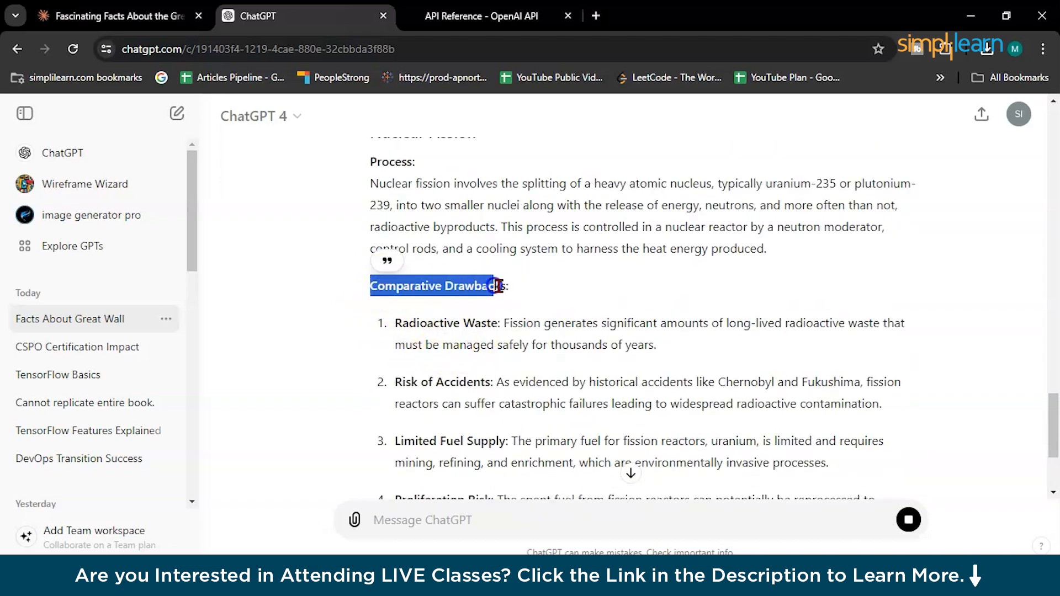
Recheck ChatGPT's list of fusion benefits against its list of comparative drawbacks of fission
scroll(503, 309, "up", 6)
scroll(502, 311, "up", 7)
scroll(502, 313, "down", 3)
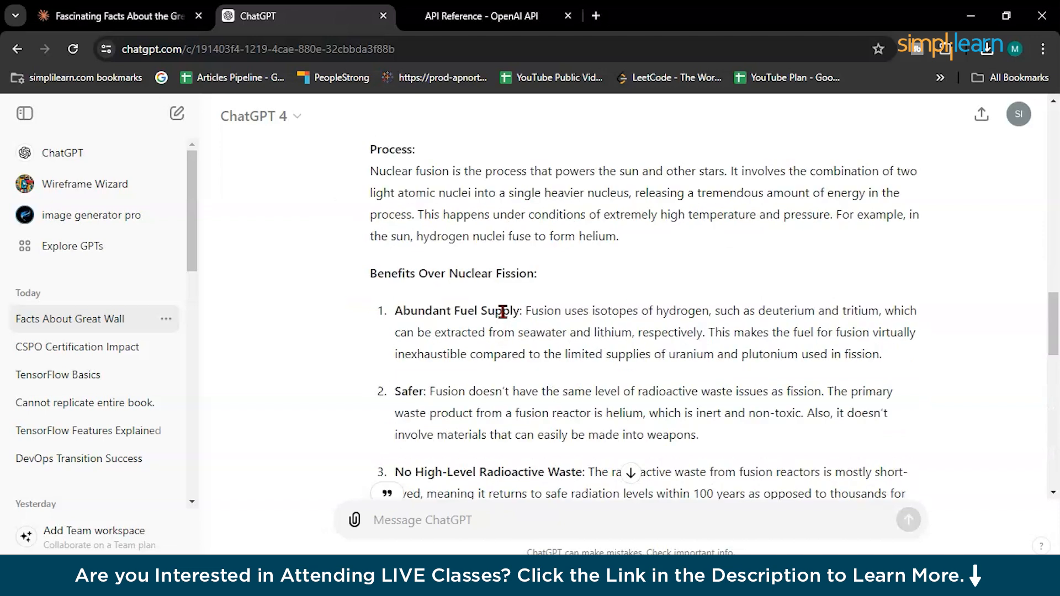
scroll(496, 287, "down", 7)
scroll(498, 306, "down", 10)
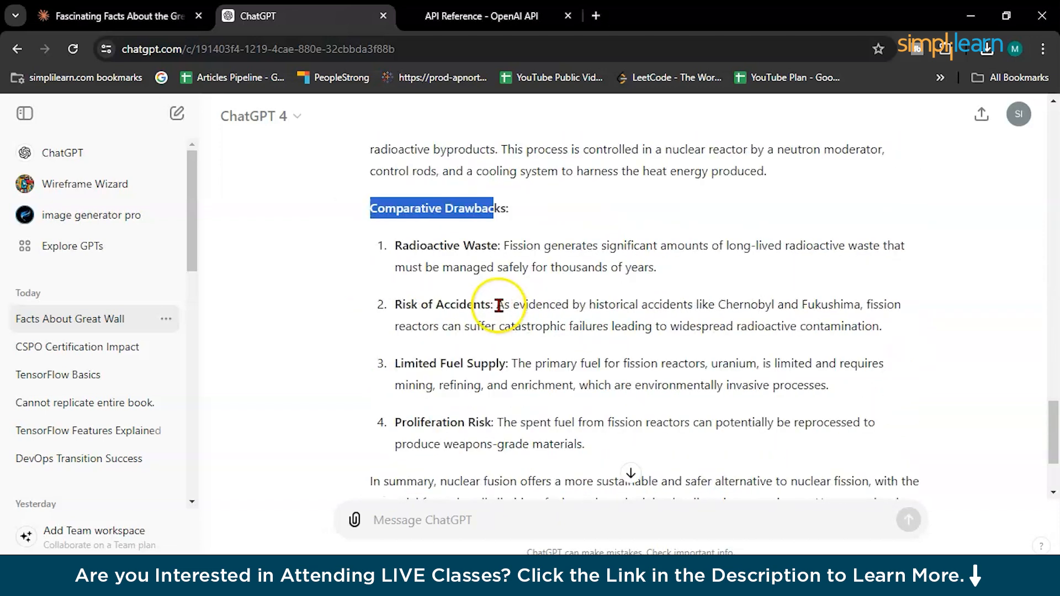
scroll(557, 384, "up", 10)
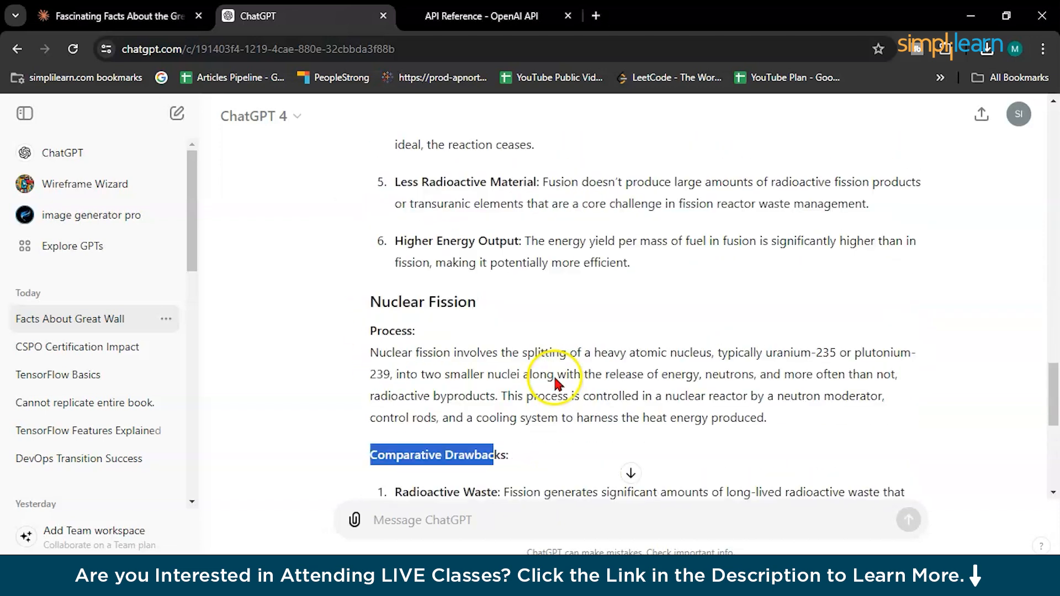
Compare how the opening sentences of Claude's and ChatGPT's answers handle the wording of the nuclear fusion question
left_click(160, 16)
scroll(422, 406, "down", 3)
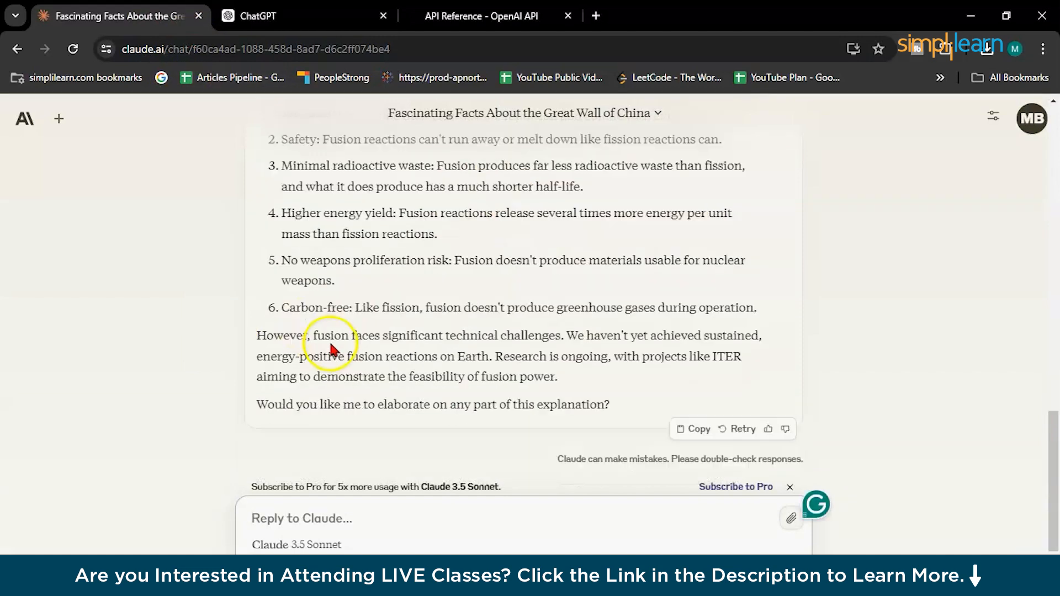
scroll(396, 351, "up", 10)
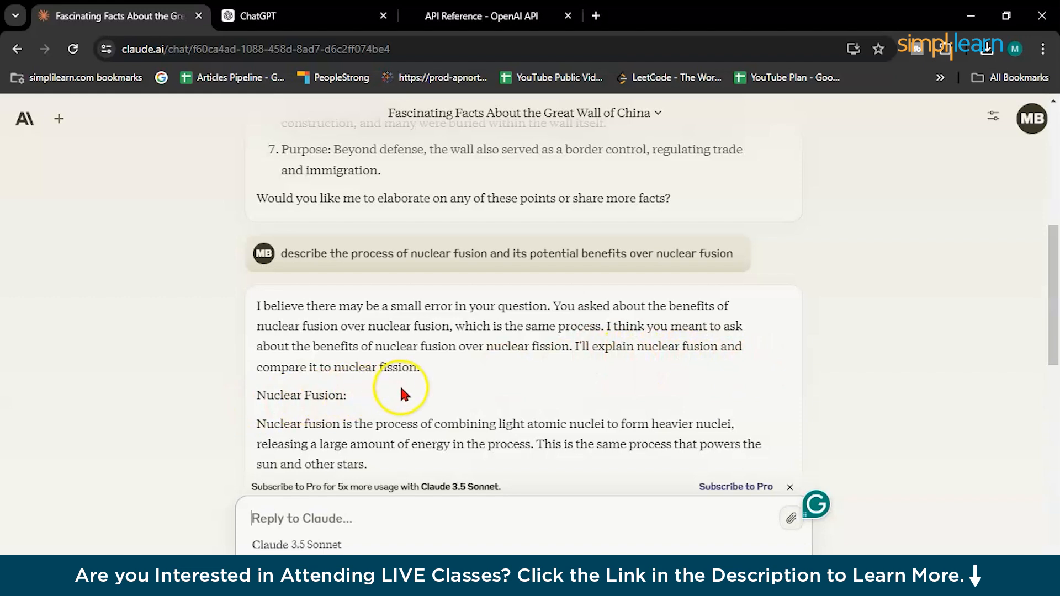
left_click(265, 16)
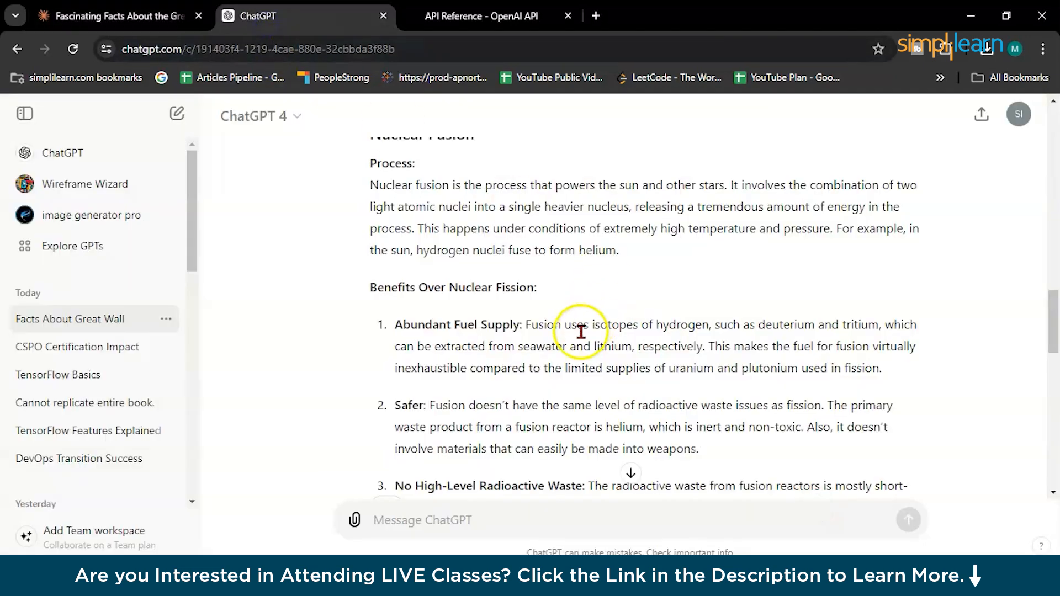
scroll(554, 346, "up", 3)
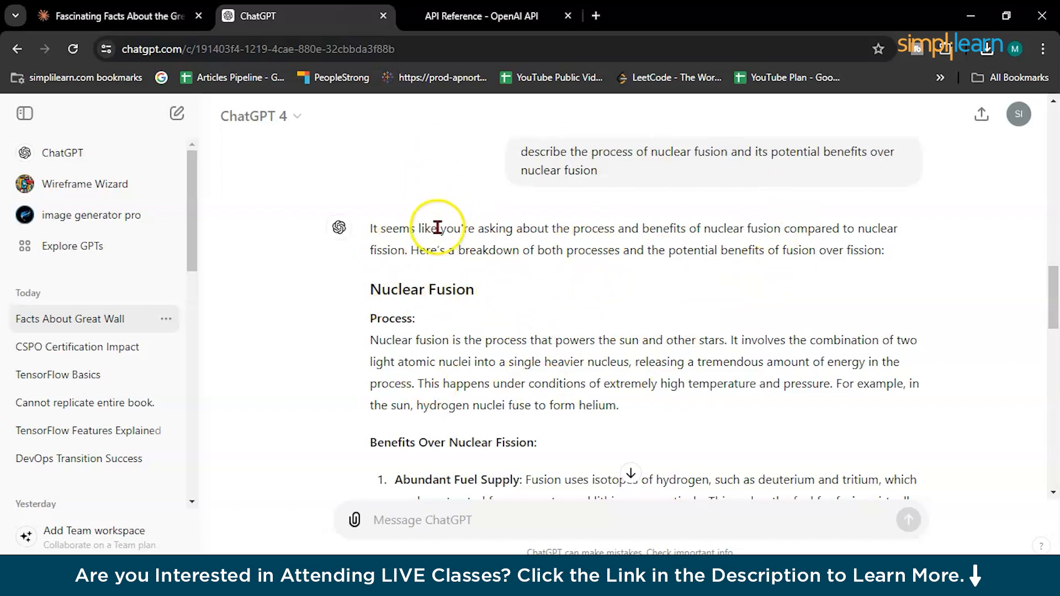
scroll(436, 234, "up", 2)
left_click_drag(370, 306, 407, 329)
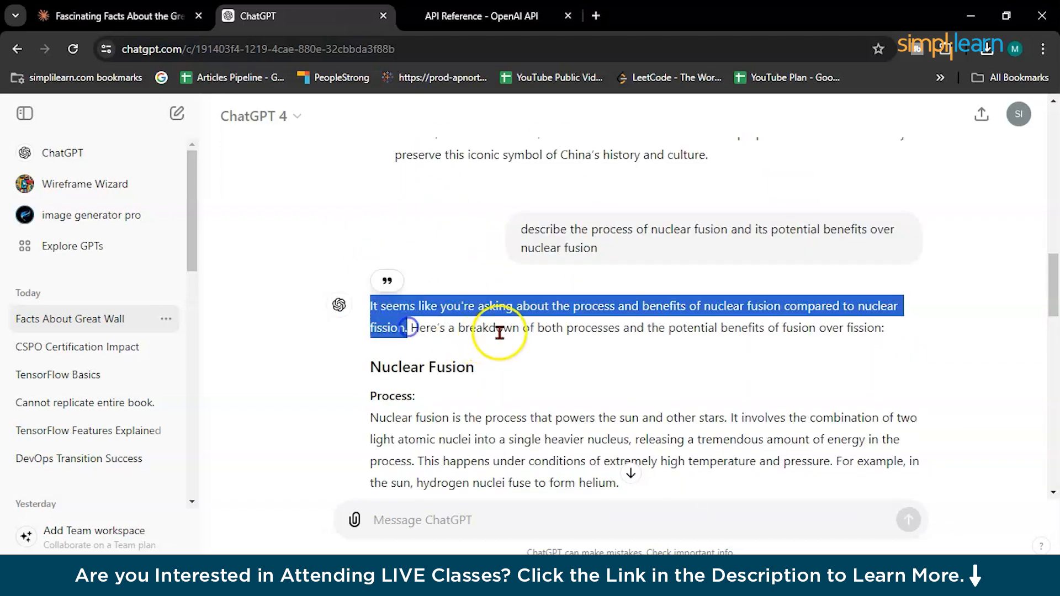
left_click(740, 301)
Switch to Claude and read its nuclear fusion answer from the process steps through the benefits to the closing question
key("ctrl+shift+Tab")
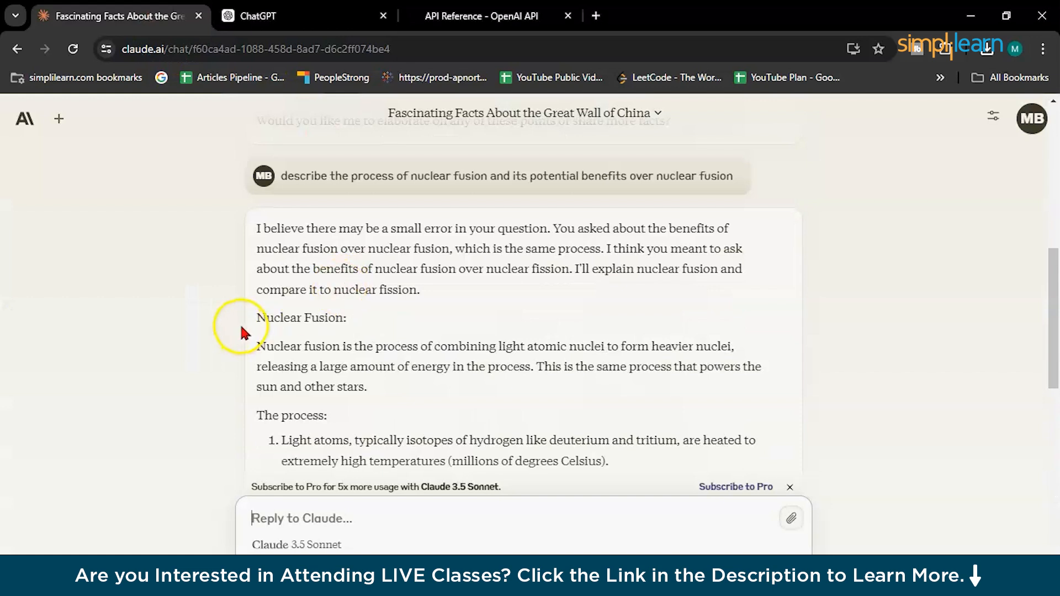
scroll(276, 323, "down", 3)
scroll(276, 317, "down", 3)
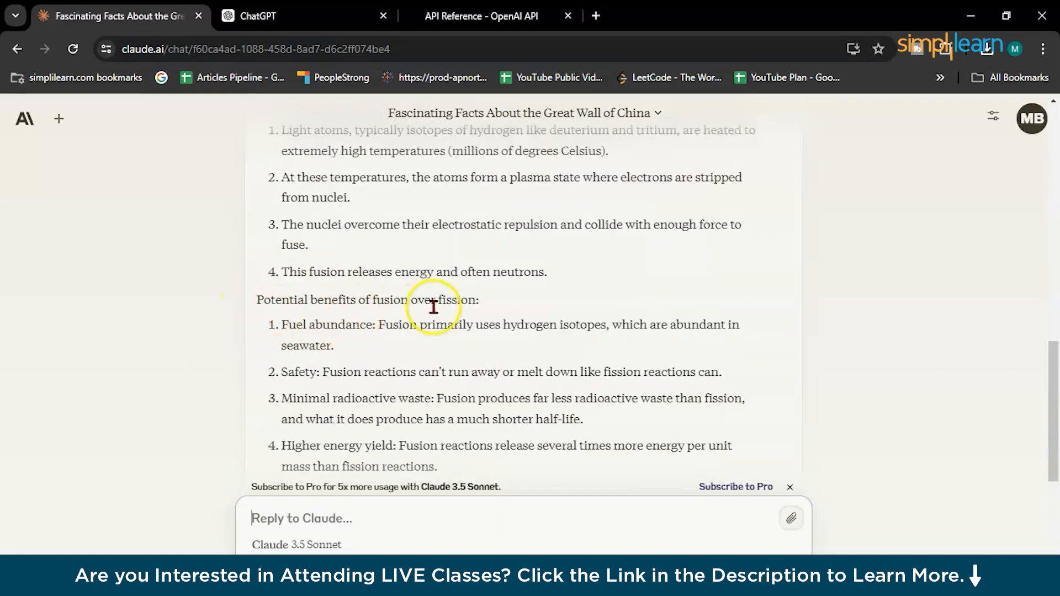
scroll(433, 304, "down", 4)
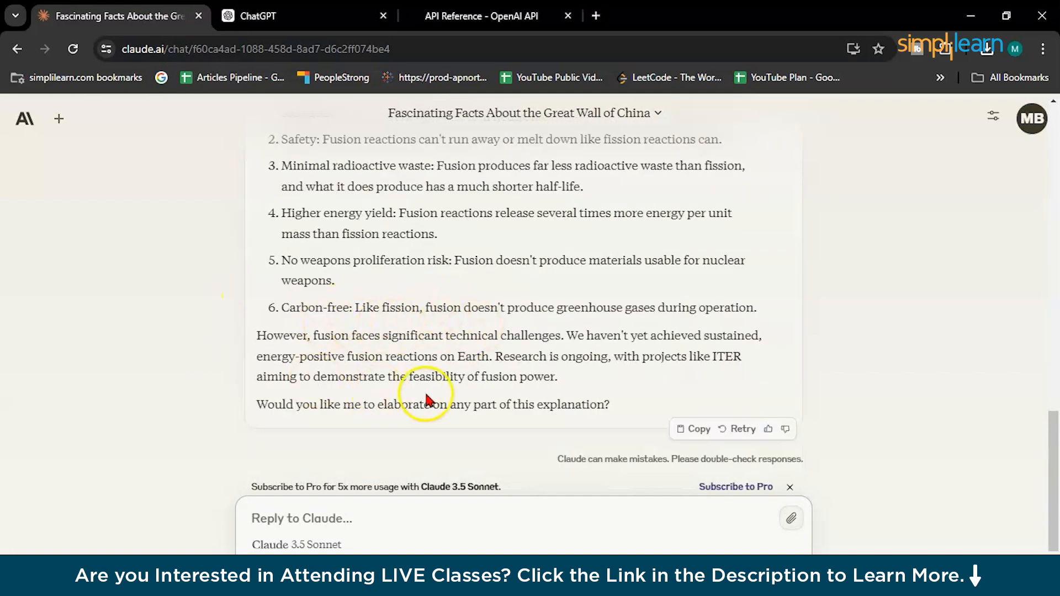
scroll(358, 390, "up", 7)
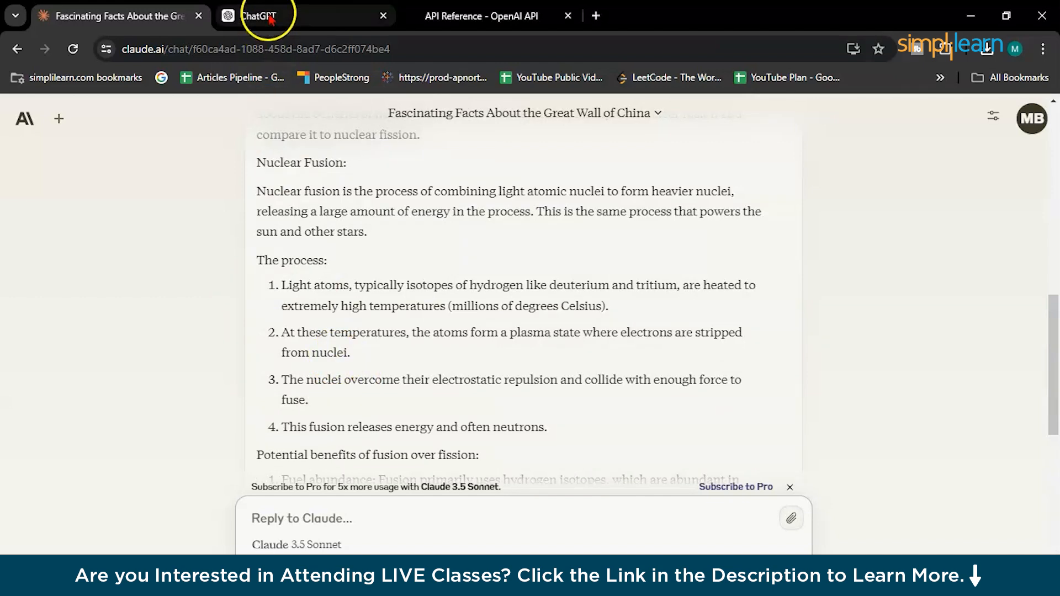
scroll(402, 312, "up", 2)
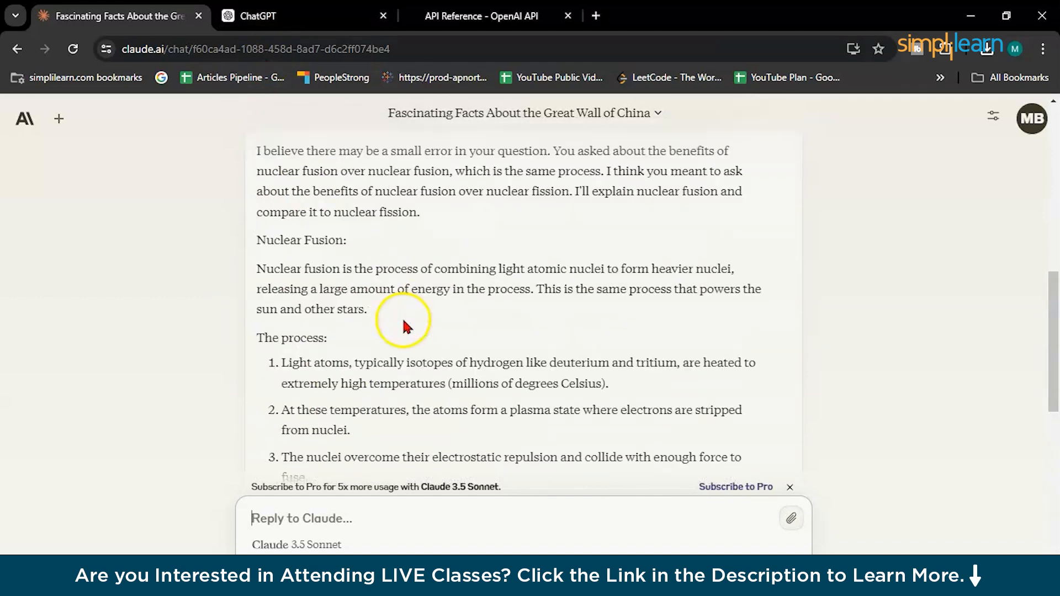
Go back to ChatGPT and skim its fusion benefits, fission process and comparative drawbacks for structure and depth
left_click(257, 13)
scroll(426, 296, "down", 5)
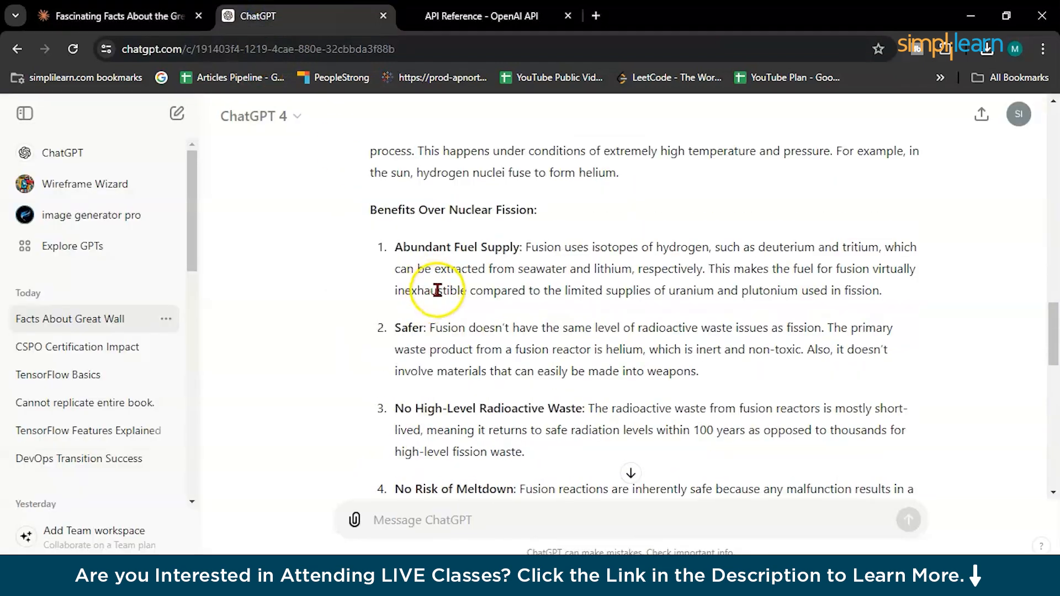
scroll(436, 290, "down", 6)
scroll(437, 290, "down", 6)
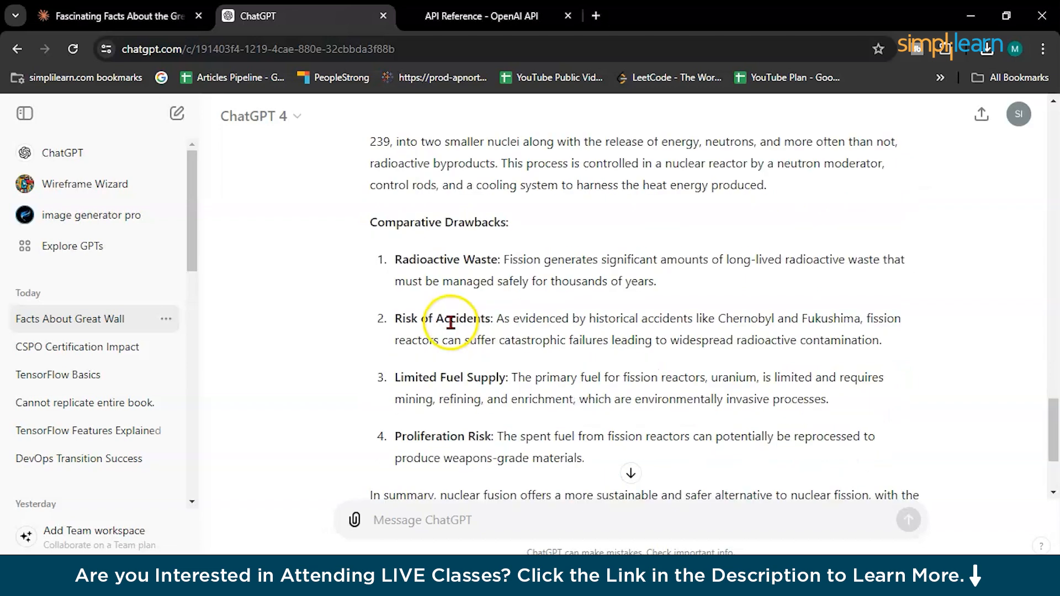
scroll(451, 320, "up", 5)
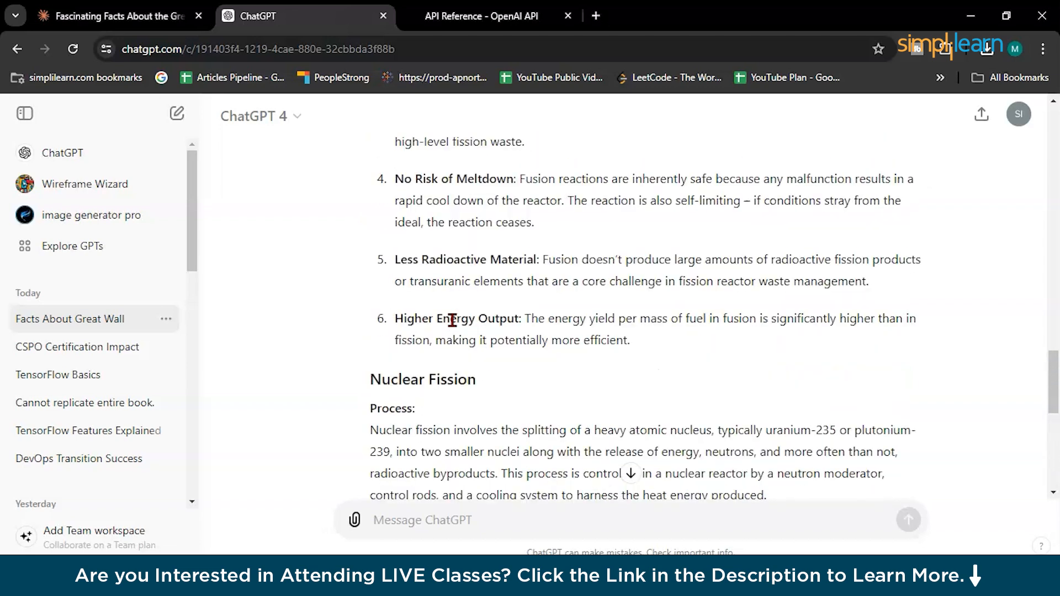
Compare ChatGPT's paragraph on the fusion process with Claude's list of process steps, continuing to Claude's potential benefits of fusion
scroll(452, 321, "up", 8)
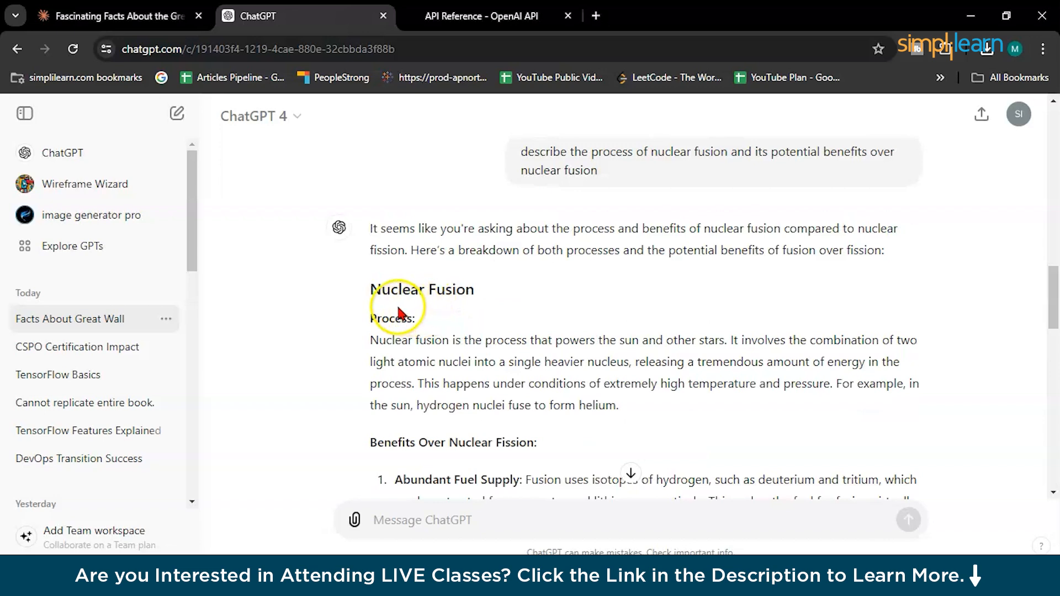
left_click(376, 340)
left_click_drag(376, 341, 627, 408)
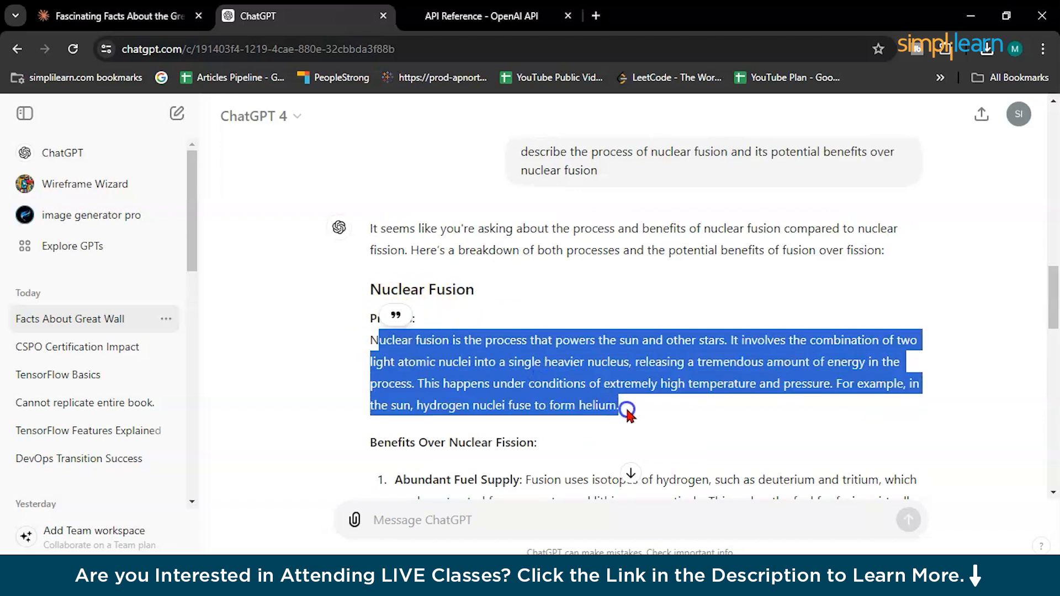
left_click(371, 350)
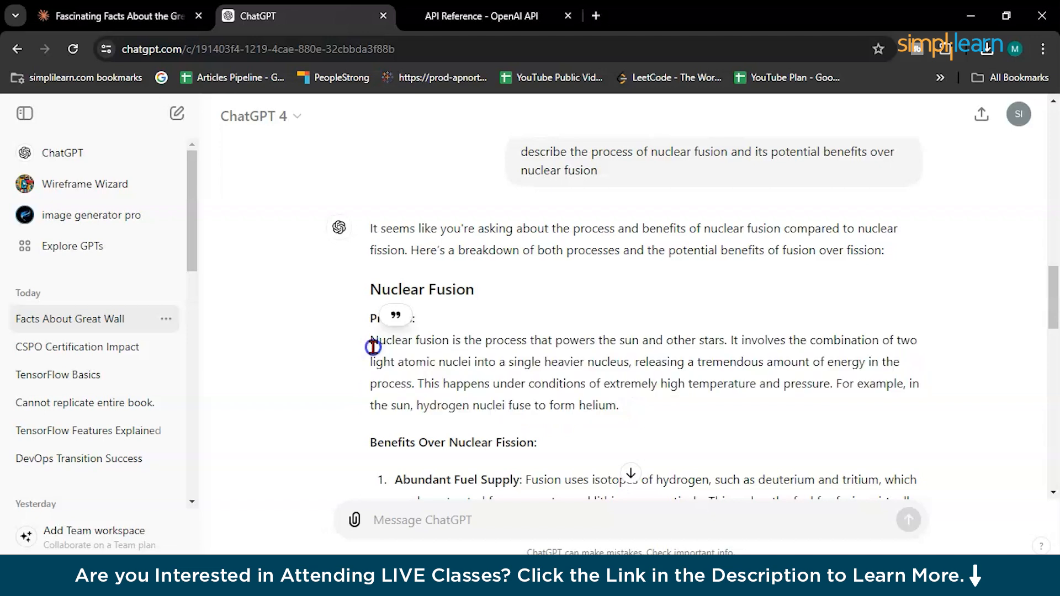
left_click(119, 15)
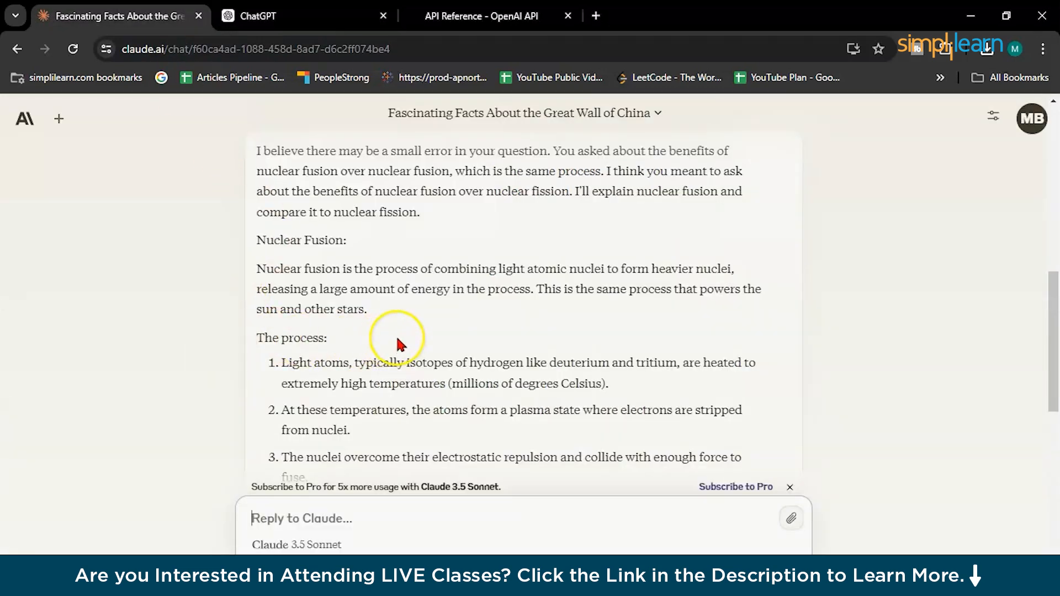
scroll(397, 336, "down", 3)
left_click_drag(280, 208, 582, 337)
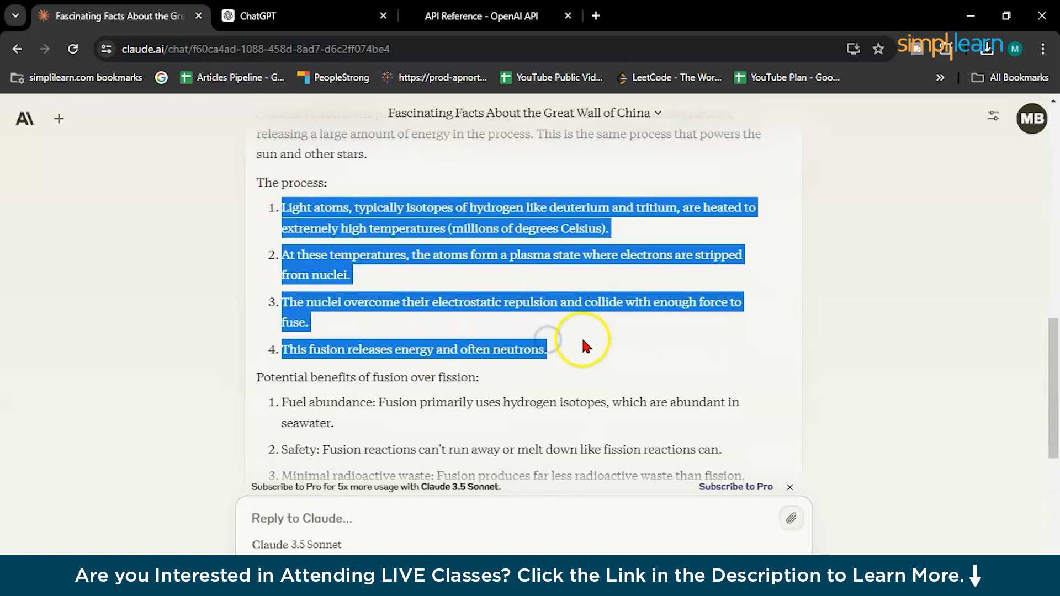
left_click(582, 338)
scroll(339, 386, "down", 3)
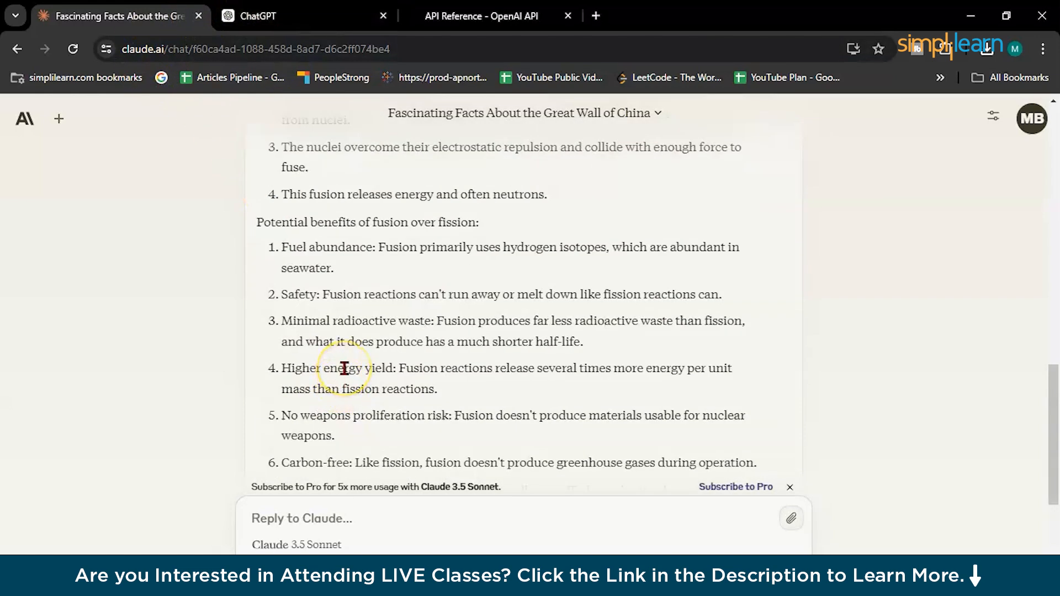
Write the prompt "compose a short story about a time traveler visiting ancient egypt" in Claude's reply box without sending it, and copy it
scroll(345, 368, "down", 3)
left_click(348, 510)
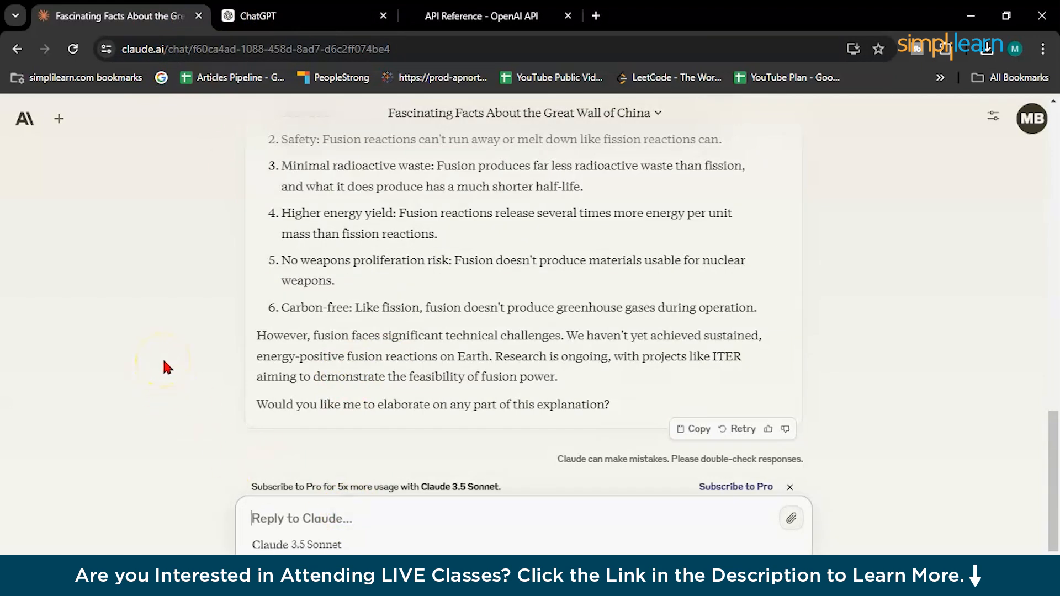
type("compose a short story about a")
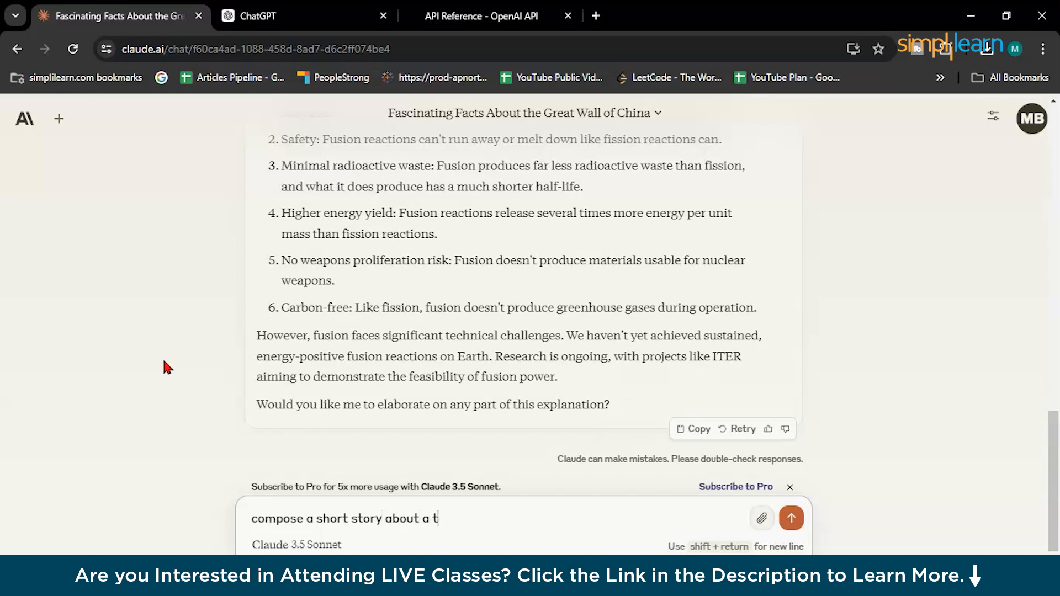
type("traveler visiting ancient egypt")
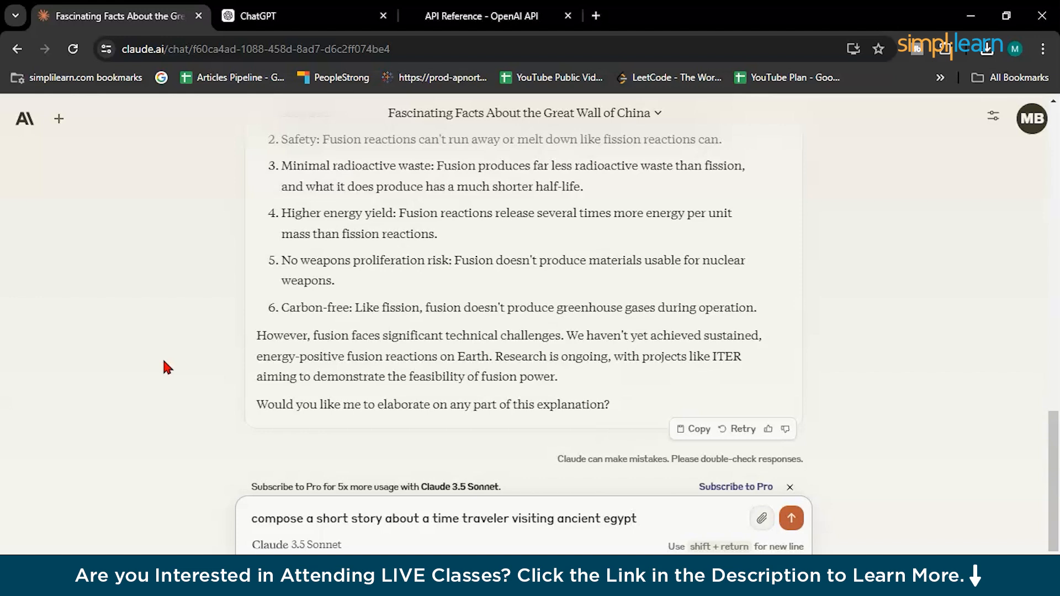
key("ctrl+a")
key("ctrl+c")
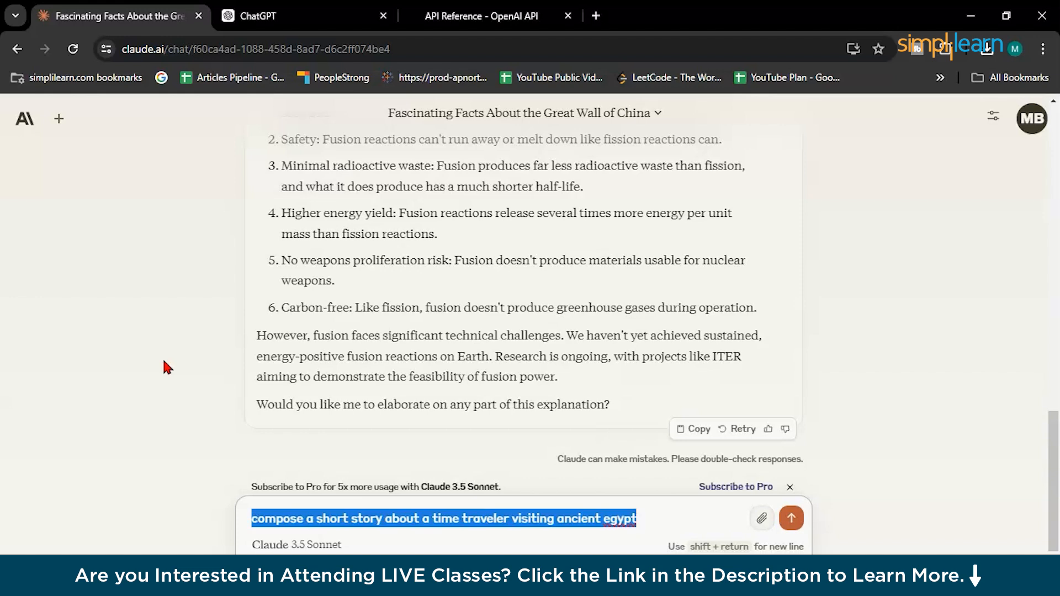
Correct "egypt" to "Egypt" in the story prompt using the spelling suggestion and send it to Claude
left_click(661, 518)
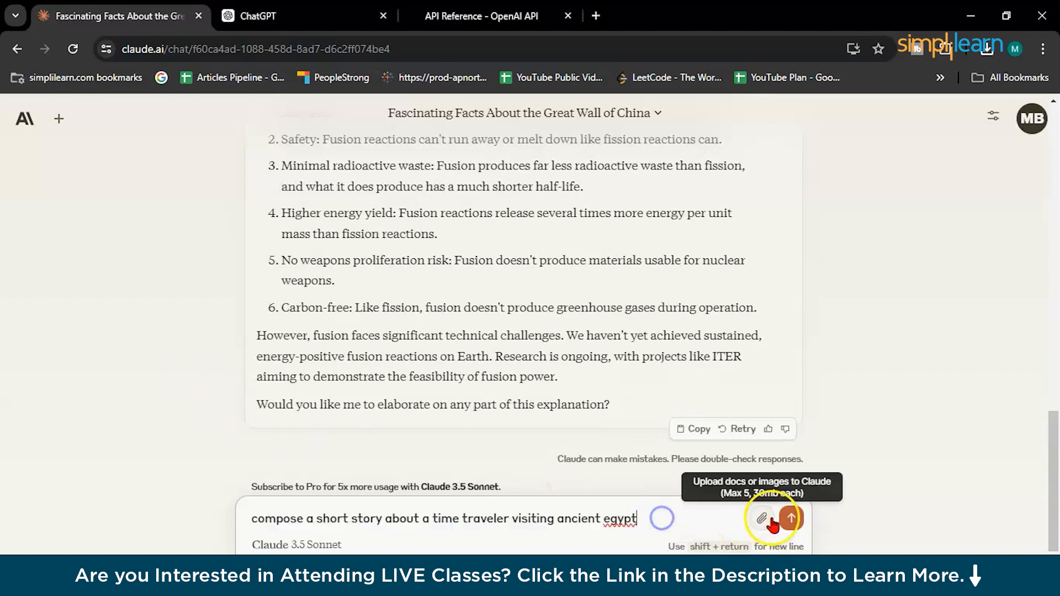
right_click(629, 519)
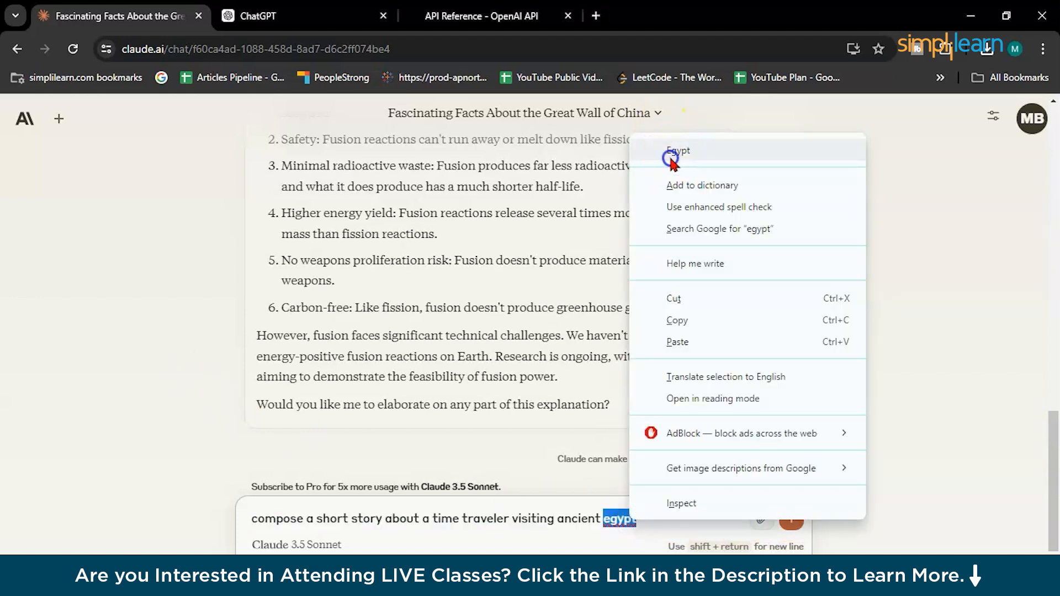
left_click(668, 140)
left_click(791, 522)
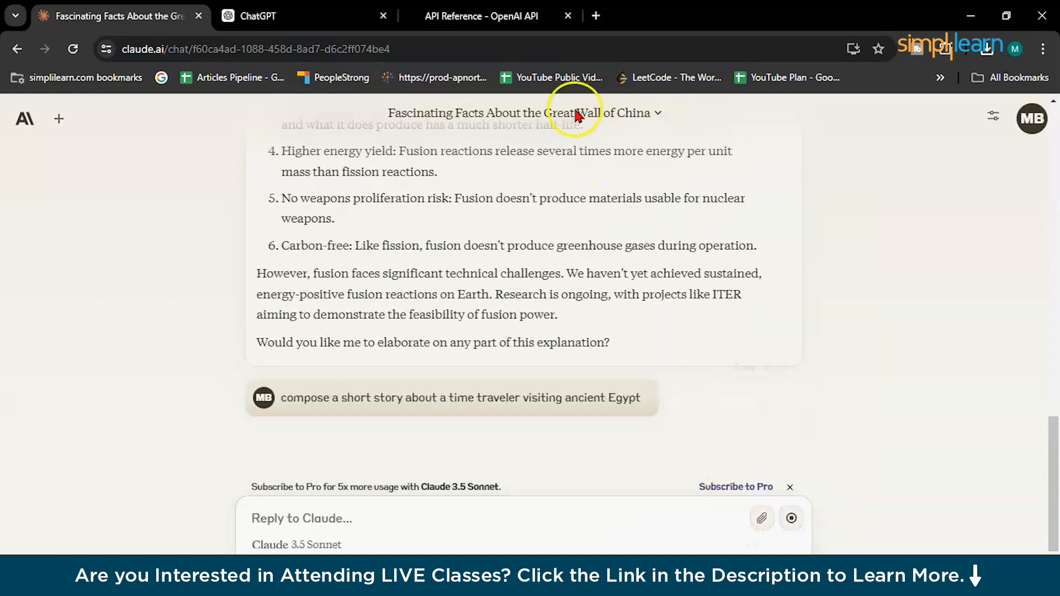
Switch to ChatGPT and submit the copied time traveler story prompt in the same chat
left_click(291, 15)
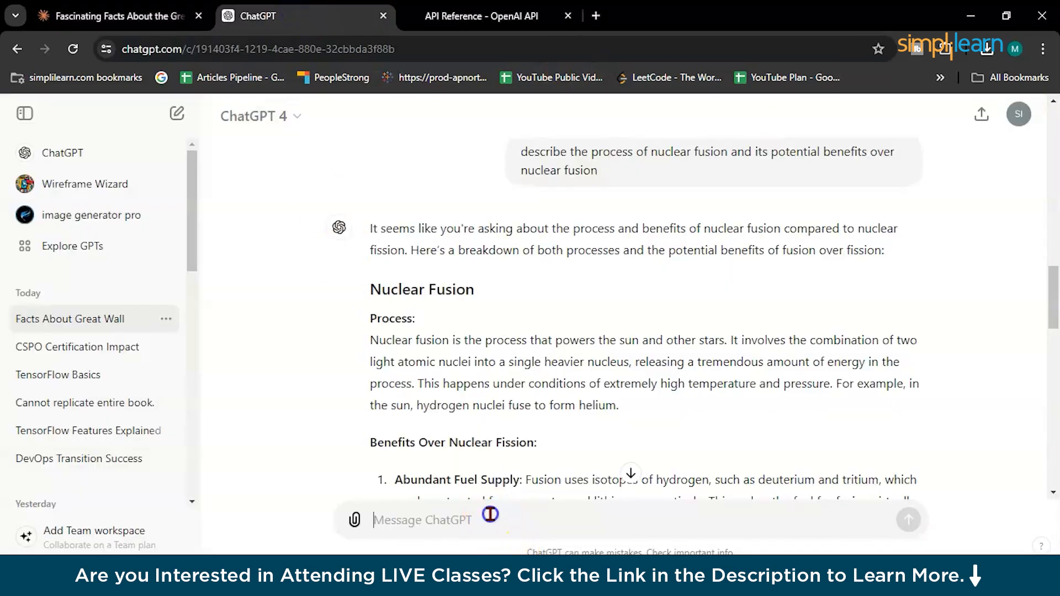
key("ctrl+v")
key("Return")
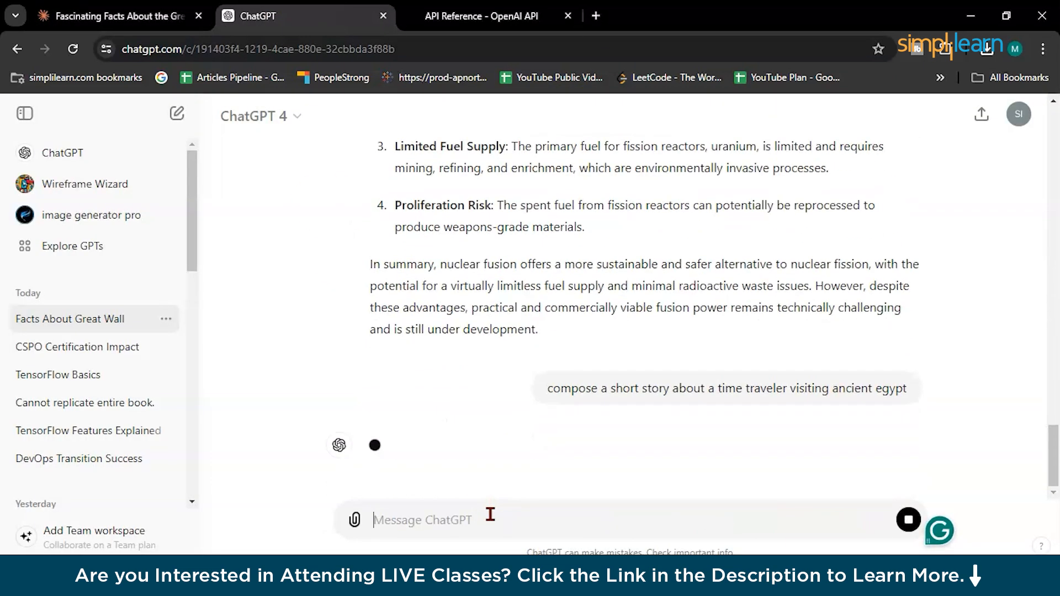
Return to Claude and read the title and opening paragraphs of its ancient Egypt story
left_click(118, 16)
scroll(331, 431, "up", 5)
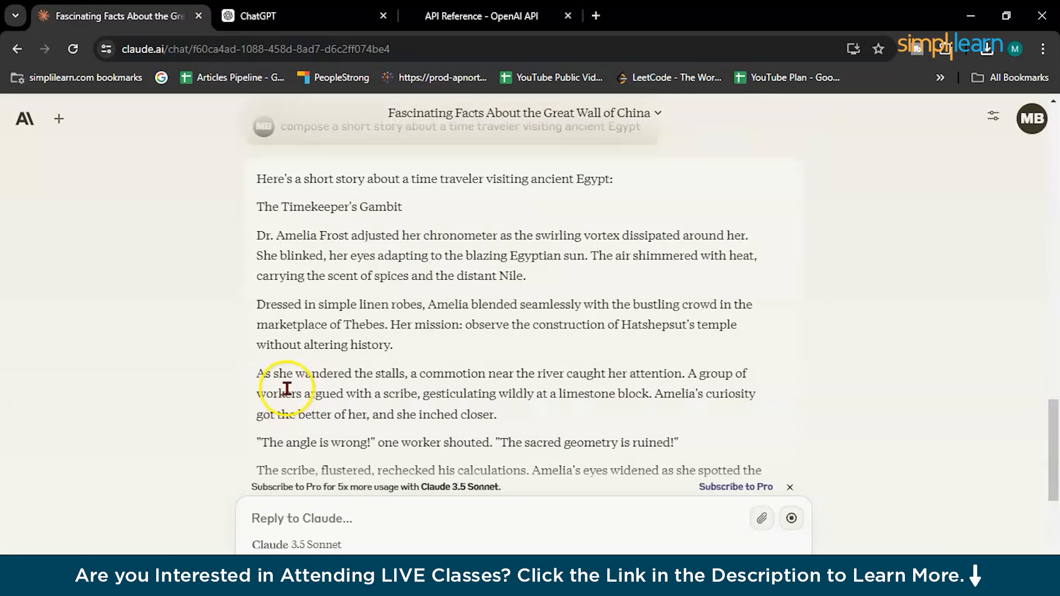
scroll(286, 388, "up", 1)
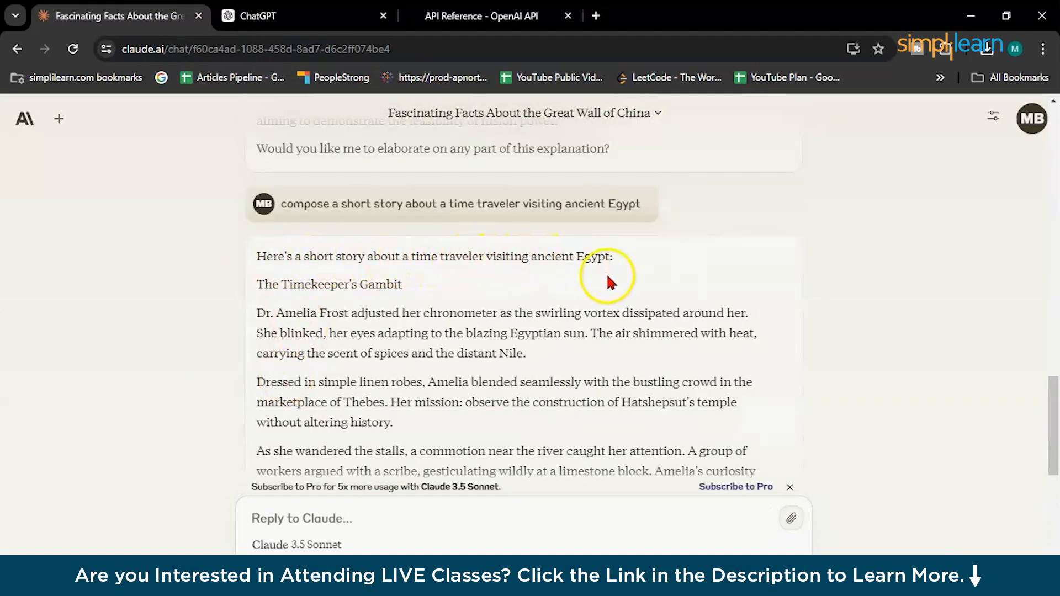
scroll(461, 329, "down", 1)
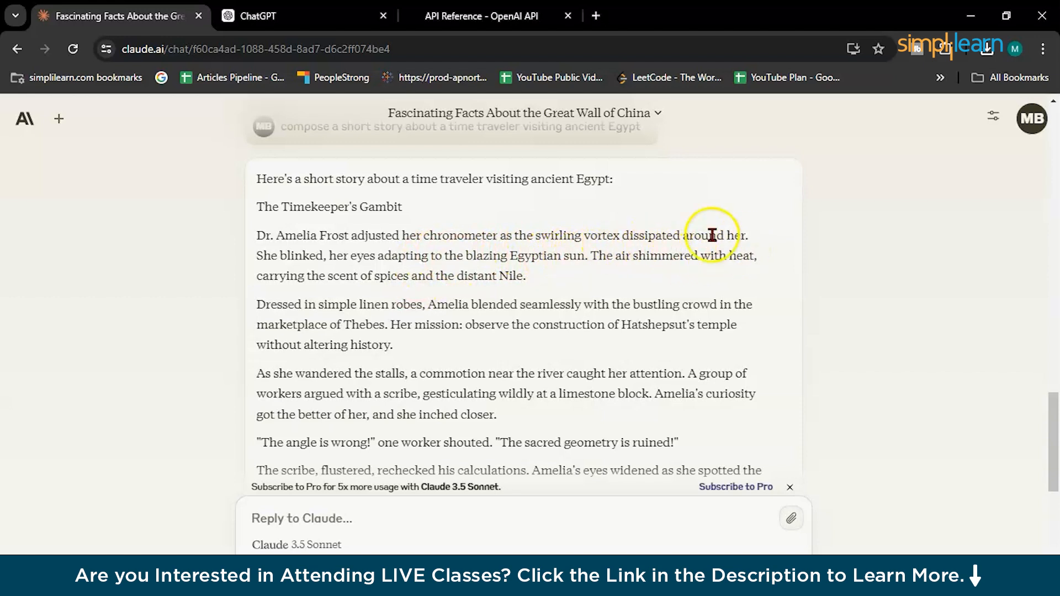
Switch to ChatGPT and examine its story, from the title and opening sentence through the plot to the closing paragraphs
left_click(257, 24)
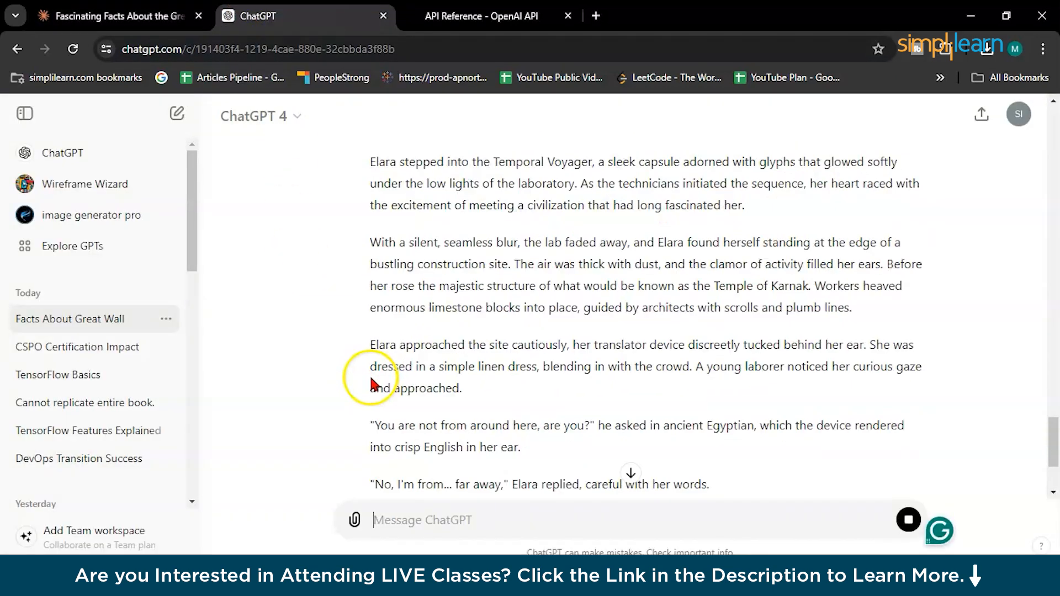
scroll(375, 382, "up", 4)
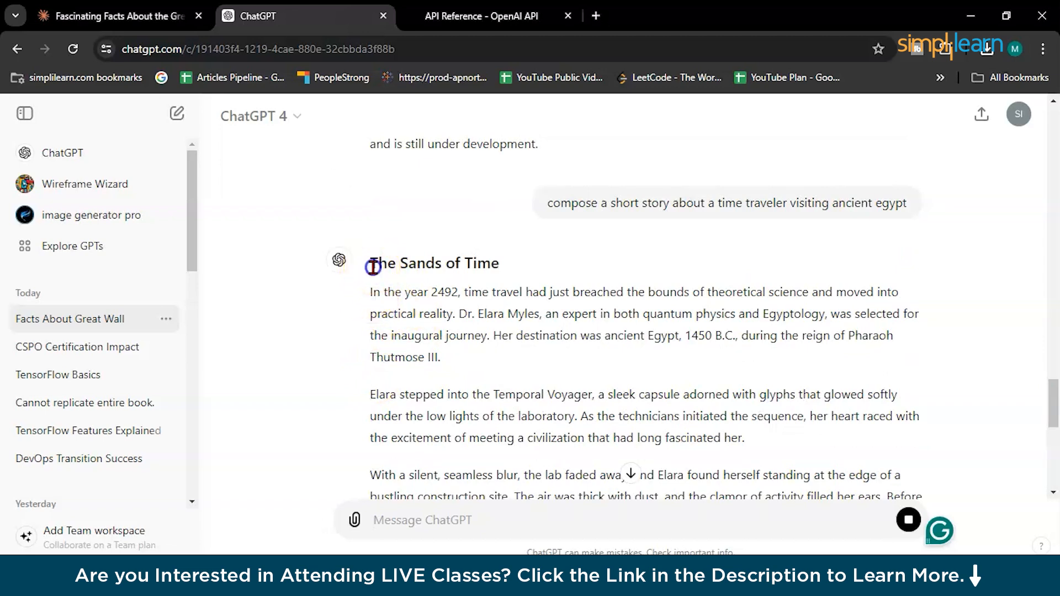
left_click_drag(371, 264, 483, 270)
left_click(509, 270)
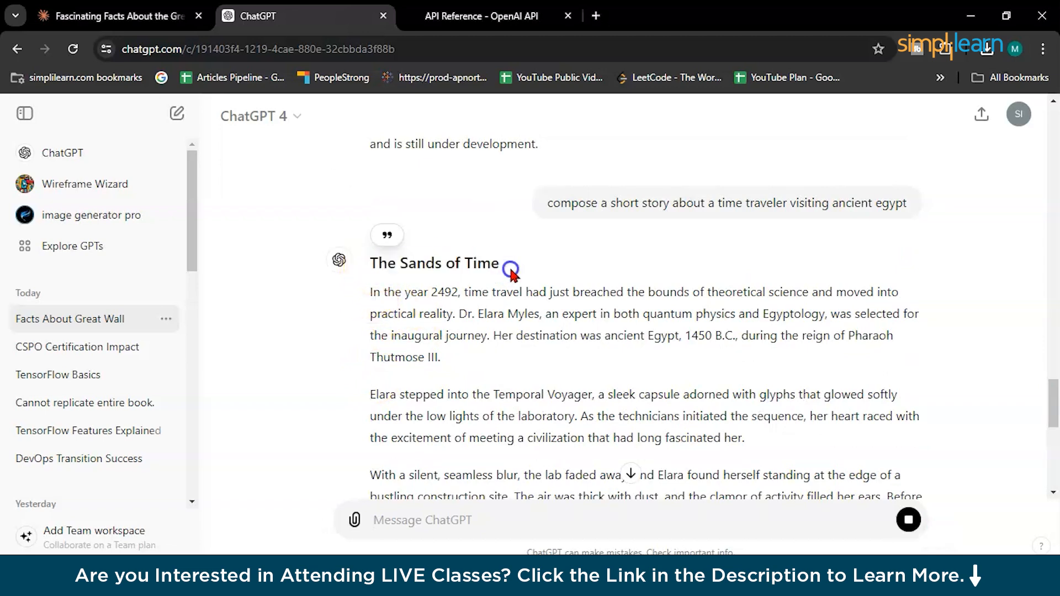
left_click_drag(364, 264, 504, 260)
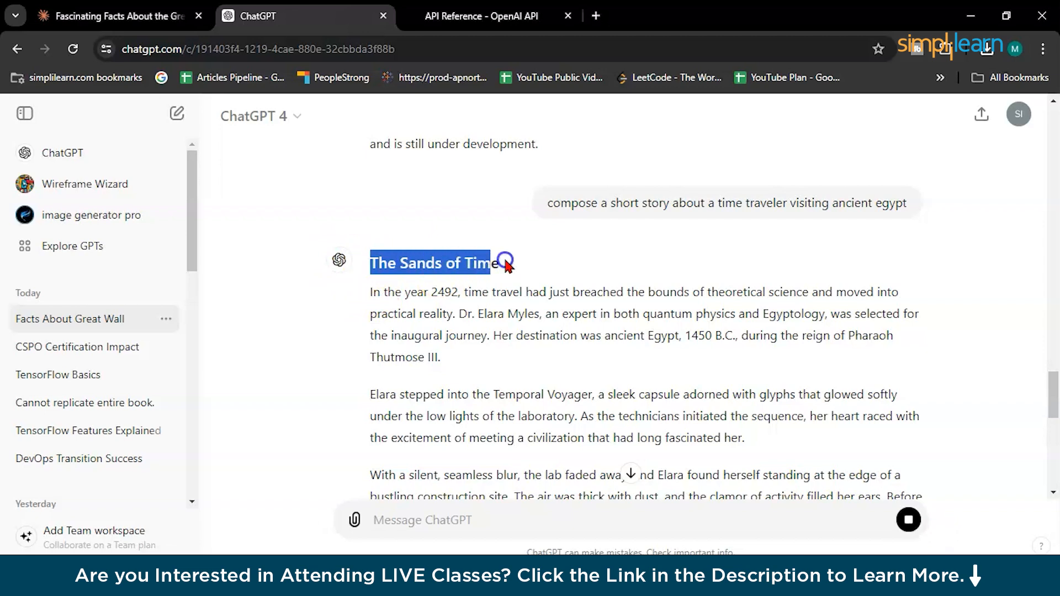
left_click(367, 297)
left_click_drag(388, 292, 521, 299)
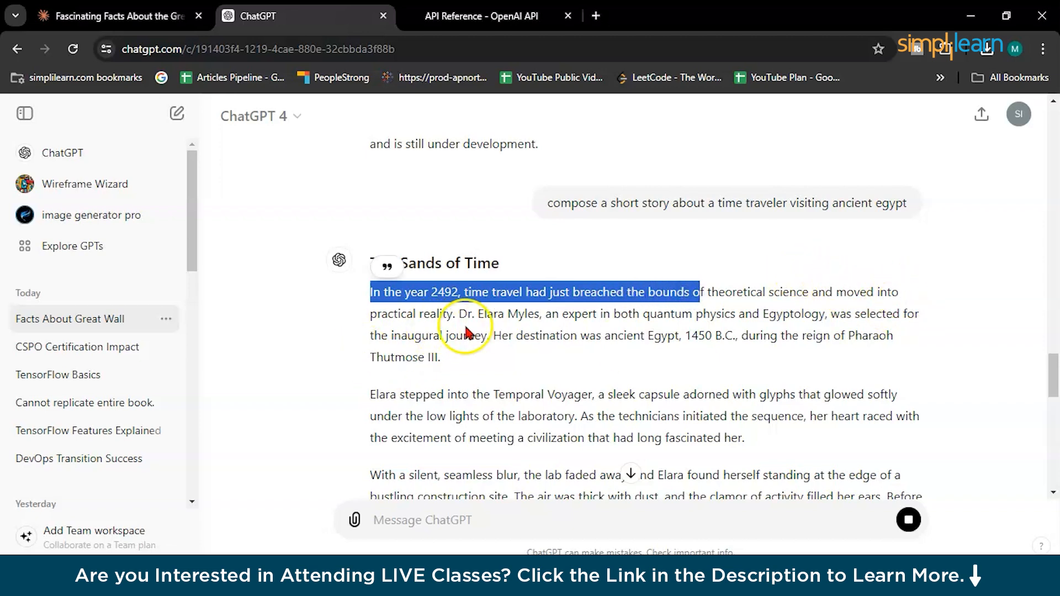
scroll(465, 332, "down", 10)
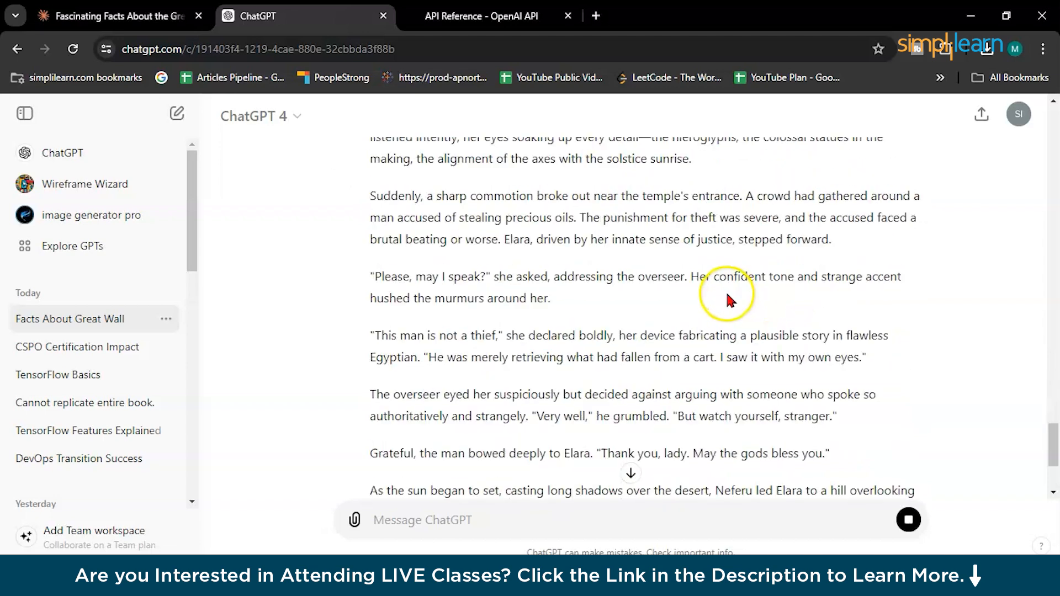
scroll(727, 300, "down", 5)
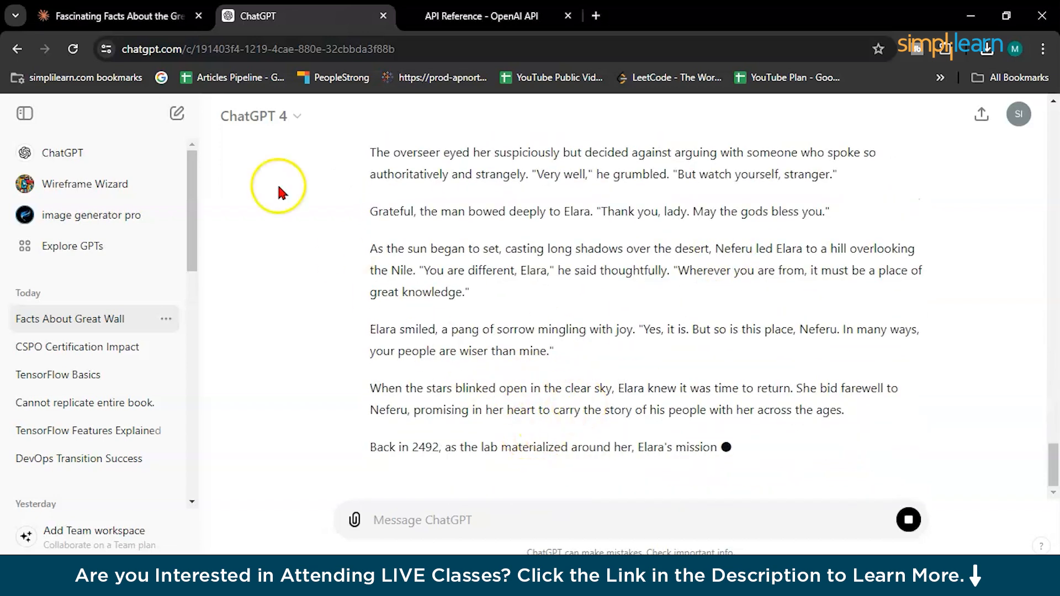
Go back to Claude and skim its story's marketplace and temple scenes for length and storytelling style
left_click(138, 16)
scroll(430, 390, "down", 6)
scroll(530, 376, "up", 3)
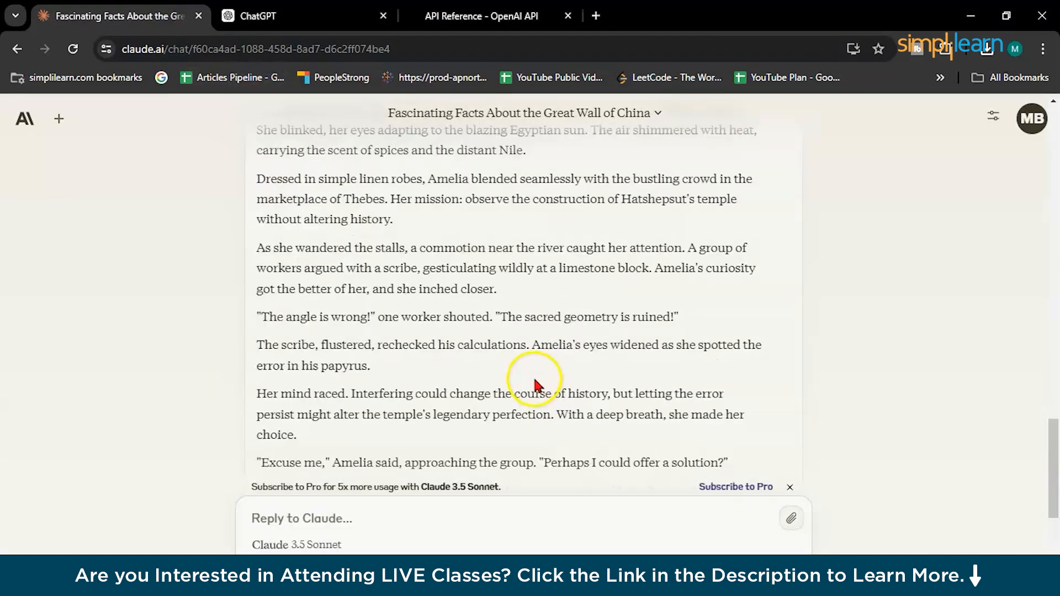
scroll(535, 385, "up", 2)
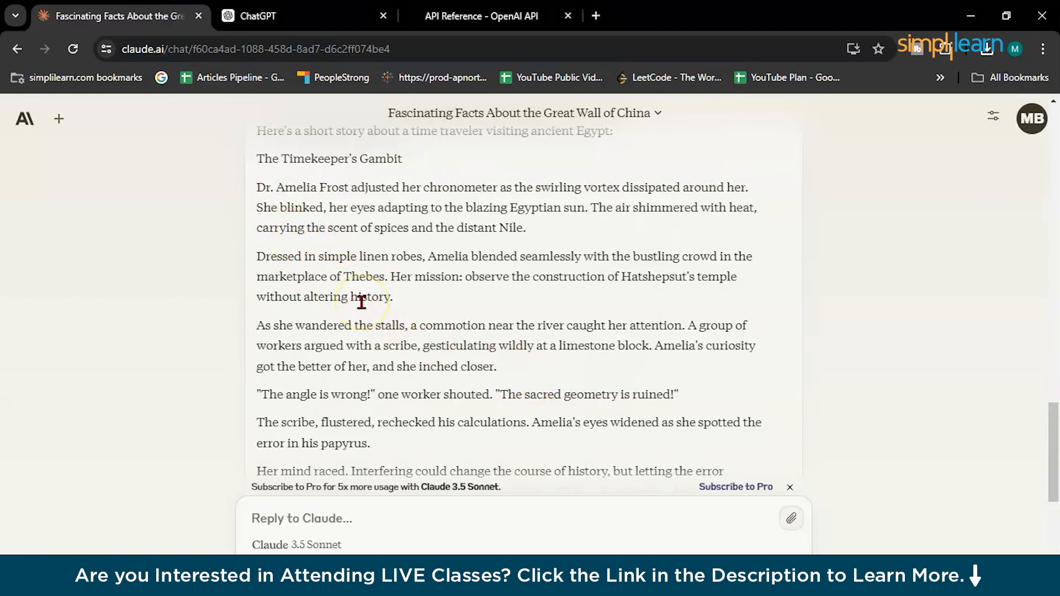
scroll(479, 331, "down", 2)
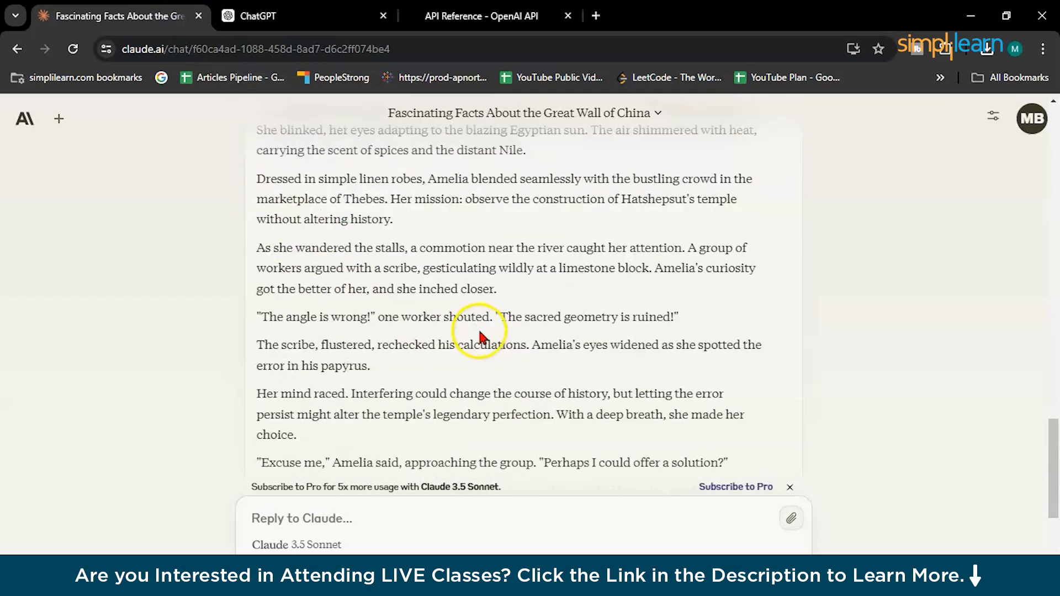
Switch to ChatGPT and skim back through its story, checking its dialogue and level of detail against Claude's version
left_click(255, 15)
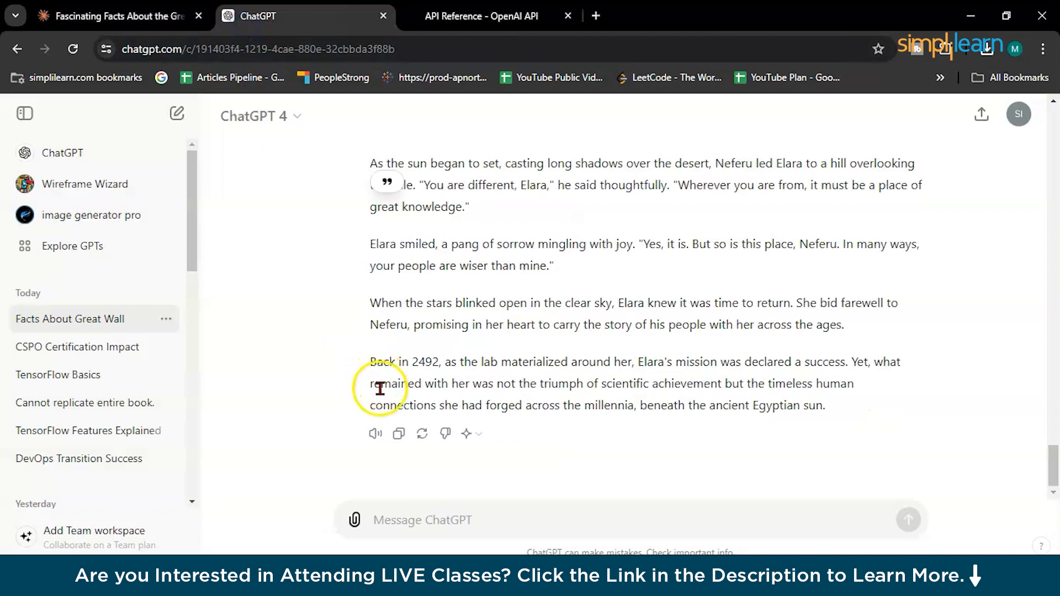
scroll(380, 389, "up", 7)
scroll(379, 398, "up", 5)
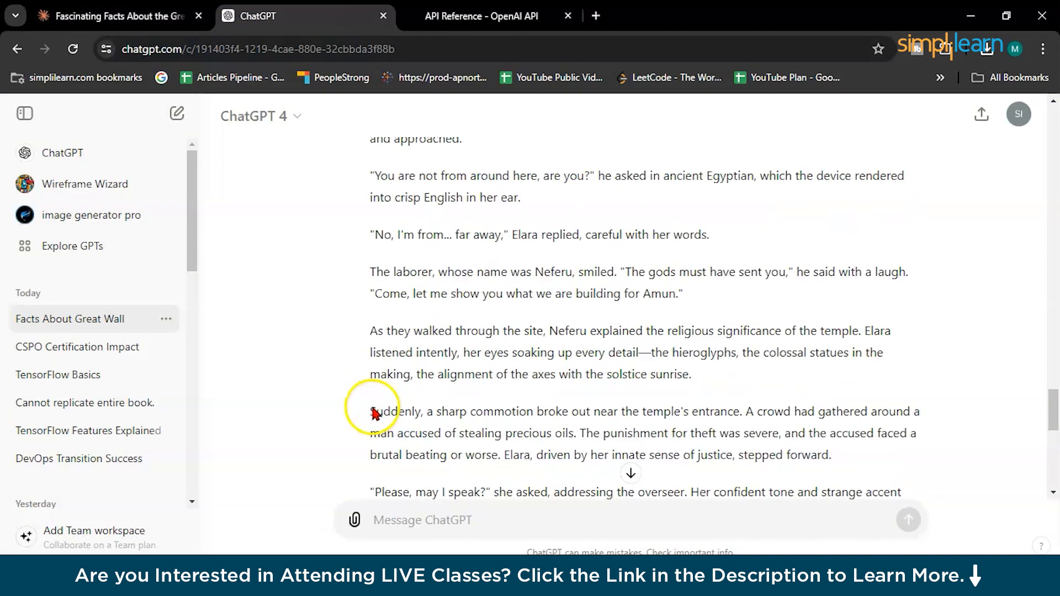
scroll(372, 407, "up", 8)
scroll(370, 400, "down", 10)
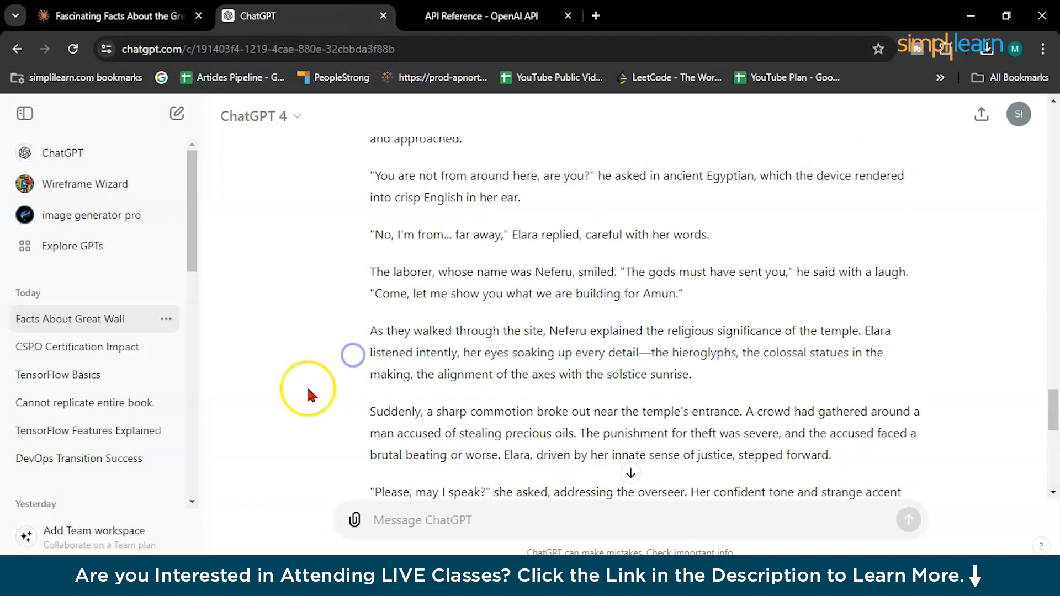
Examine the vocabulary in Claude's story, highlighting the word "gesticulating", and continue reading to its final paragraph
left_click(119, 16)
scroll(270, 276, "up", 7)
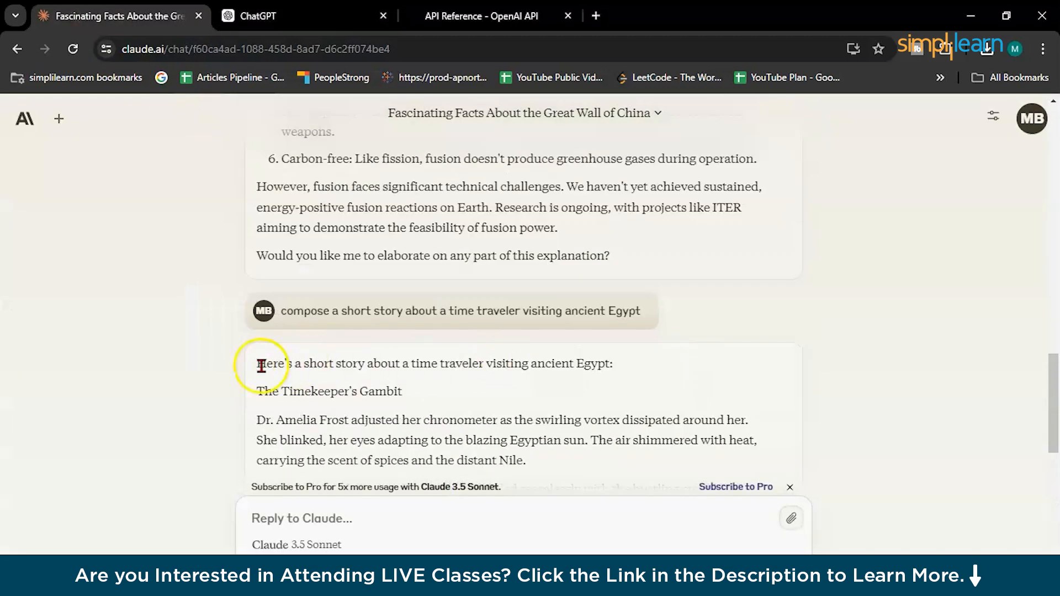
scroll(392, 396, "down", 4)
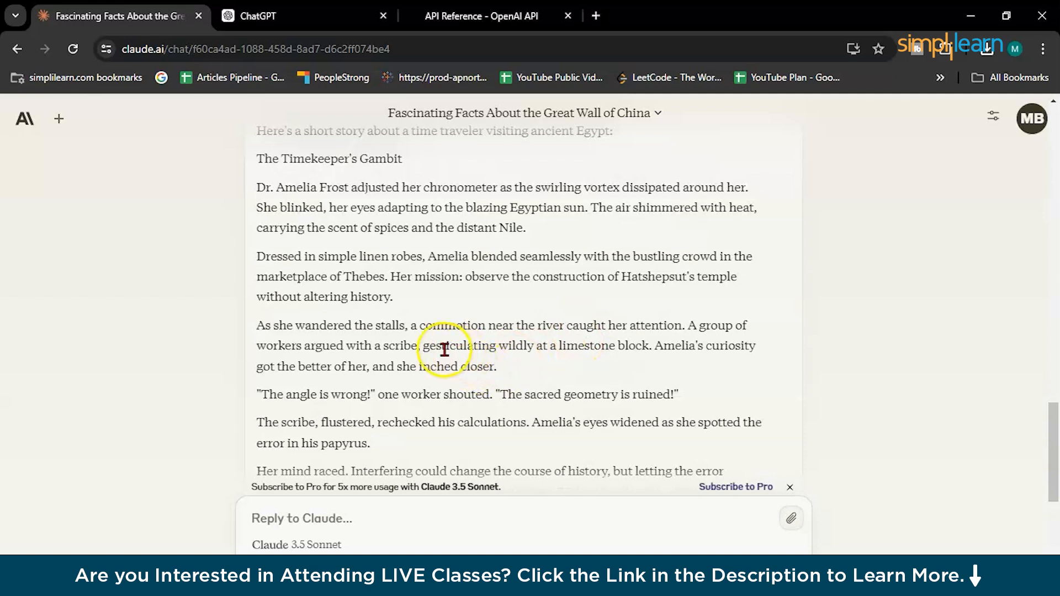
left_click_drag(426, 349, 487, 351)
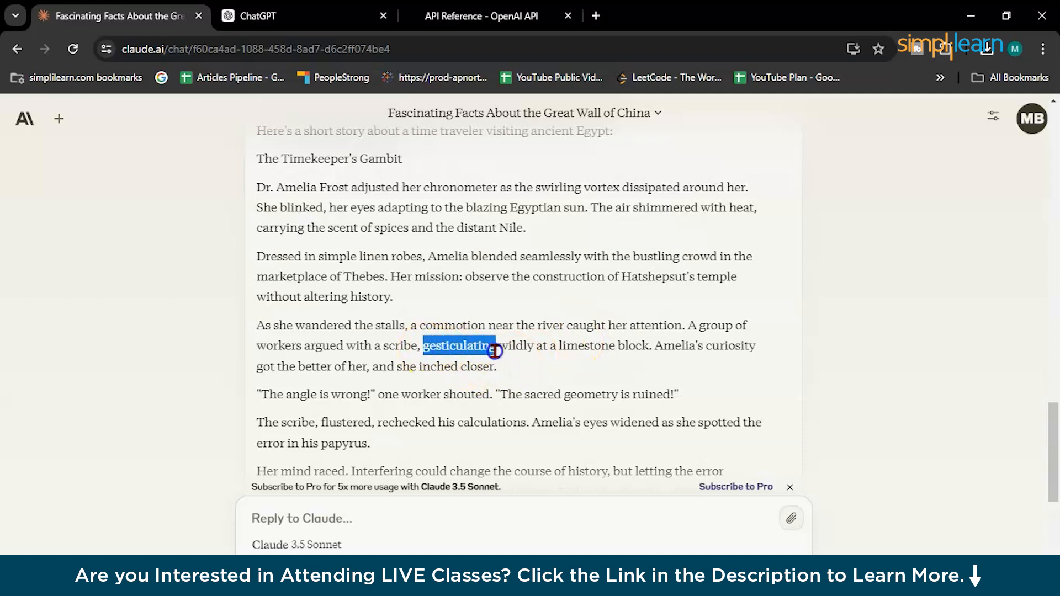
left_click(445, 324)
scroll(517, 362, "down", 3)
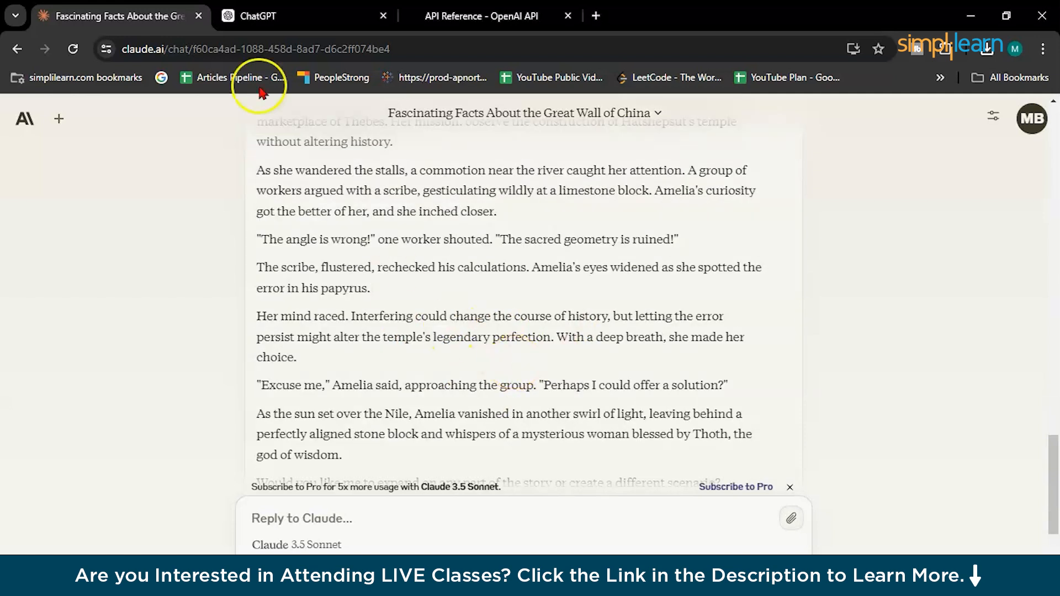
Return to ChatGPT and read its story from the temple commotion to the ending for wording and style
left_click(258, 16)
scroll(344, 335, "down", 2)
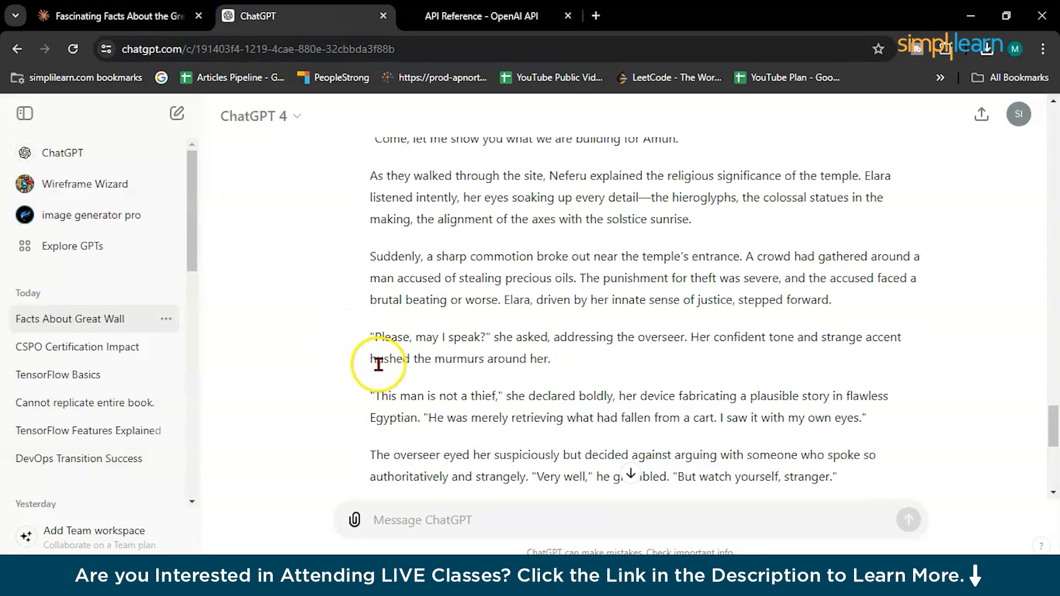
scroll(378, 364, "down", 9)
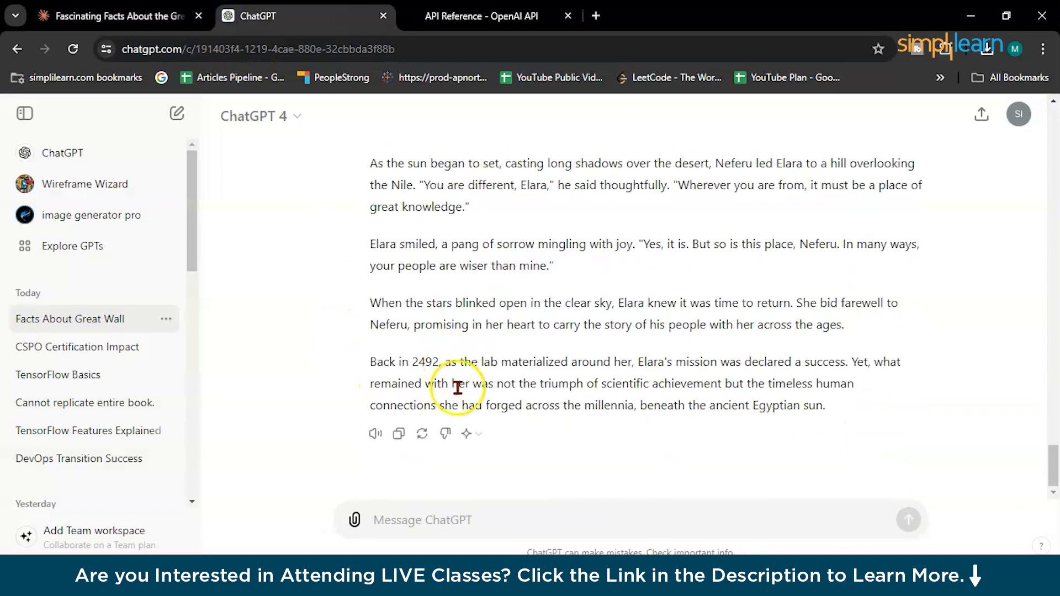
Send ChatGPT the prompt "prove the Pyhtogorean theorem and explain each step", capitalizing the theorem's name before submitting
left_click(420, 519)
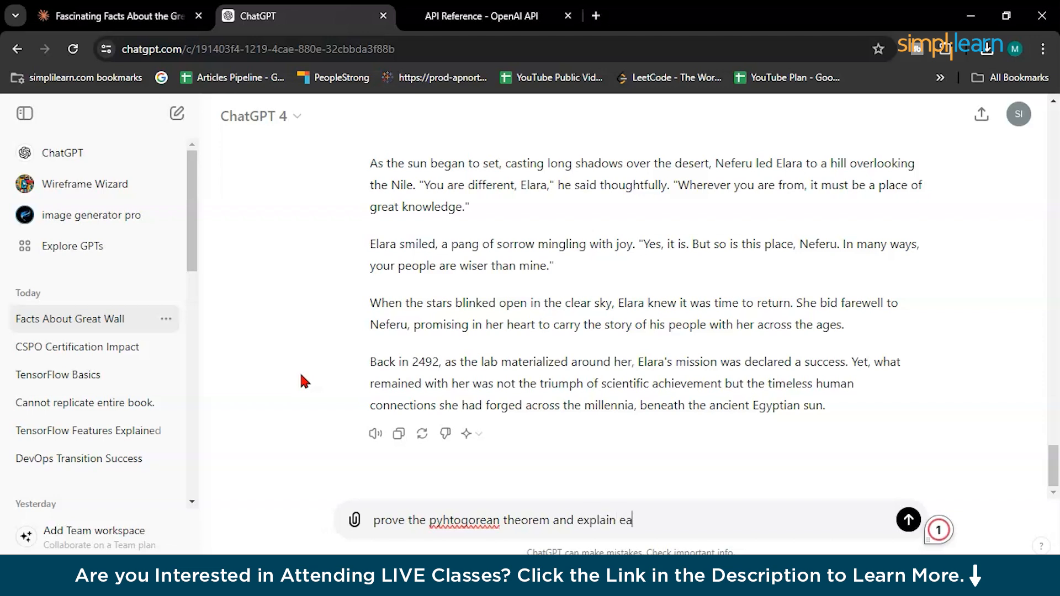
right_click(452, 520)
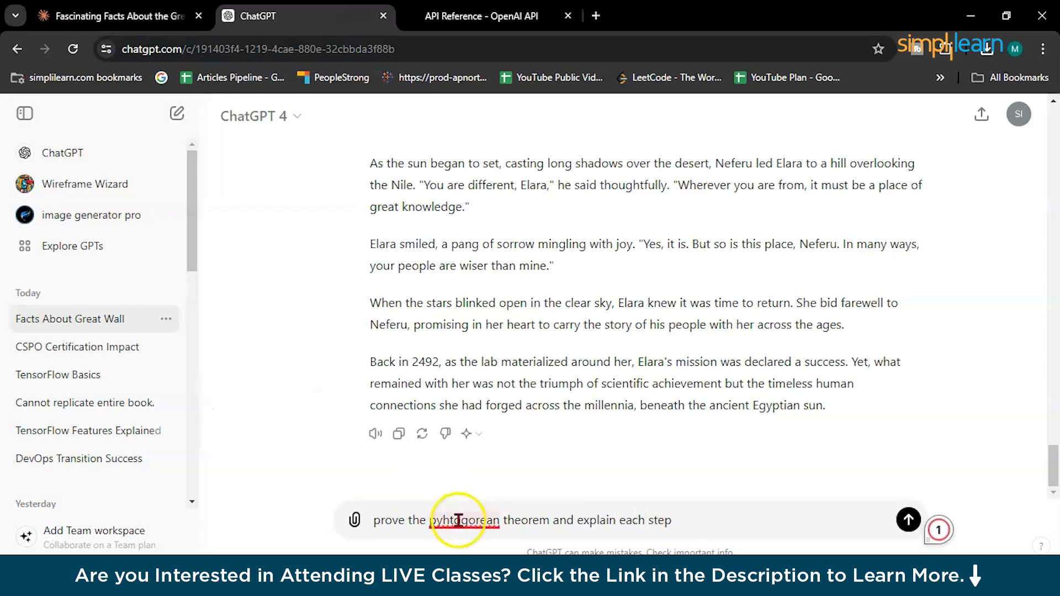
left_click(465, 469)
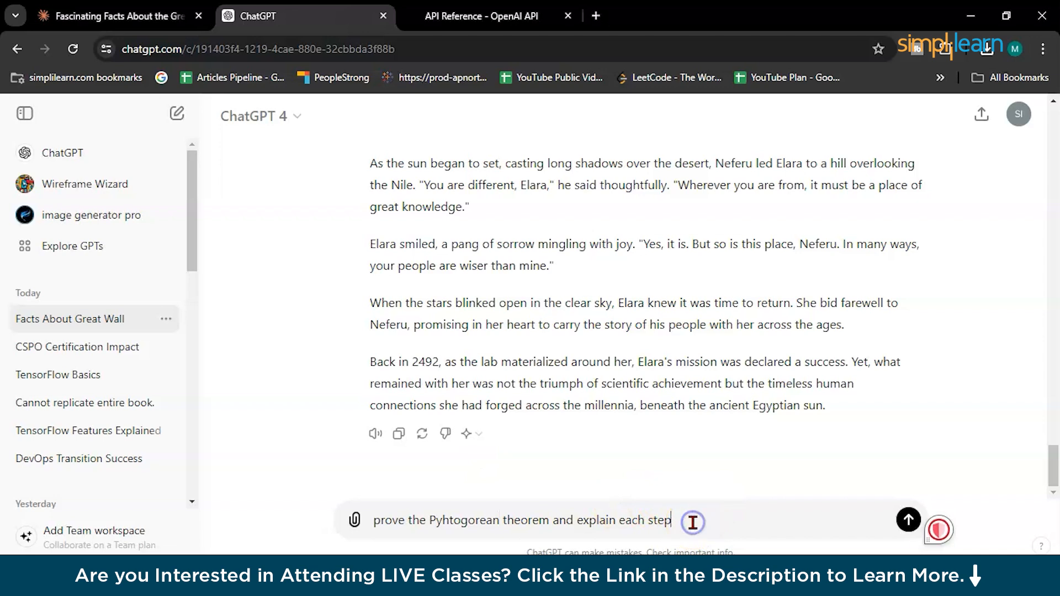
key("Return")
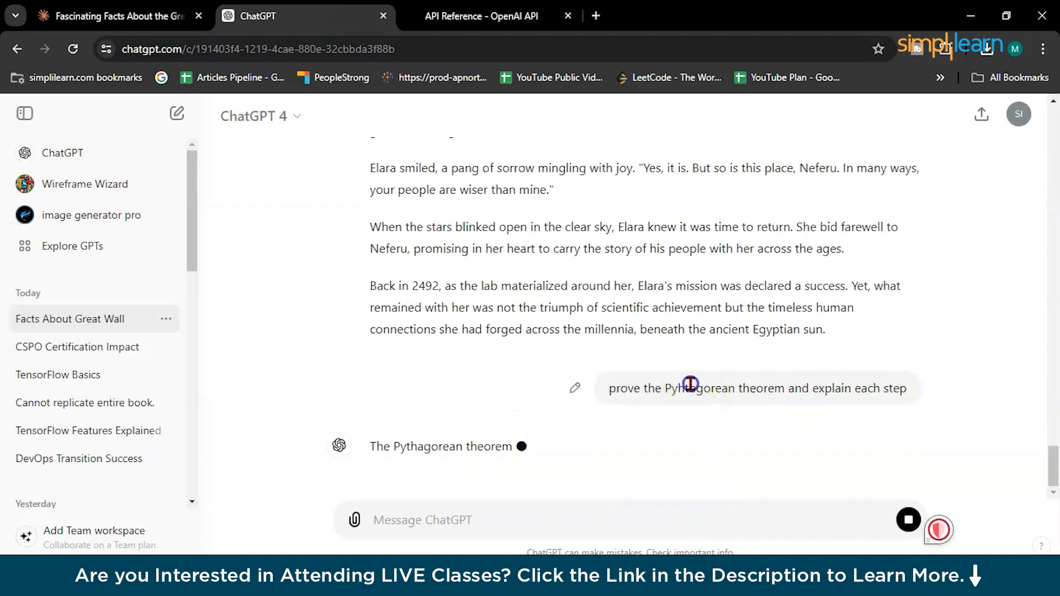
Copy the sent prompt "prove the Pyhtogorean theorem and explain each step" from ChatGPT and submit it to Claude
triple_click(687, 386)
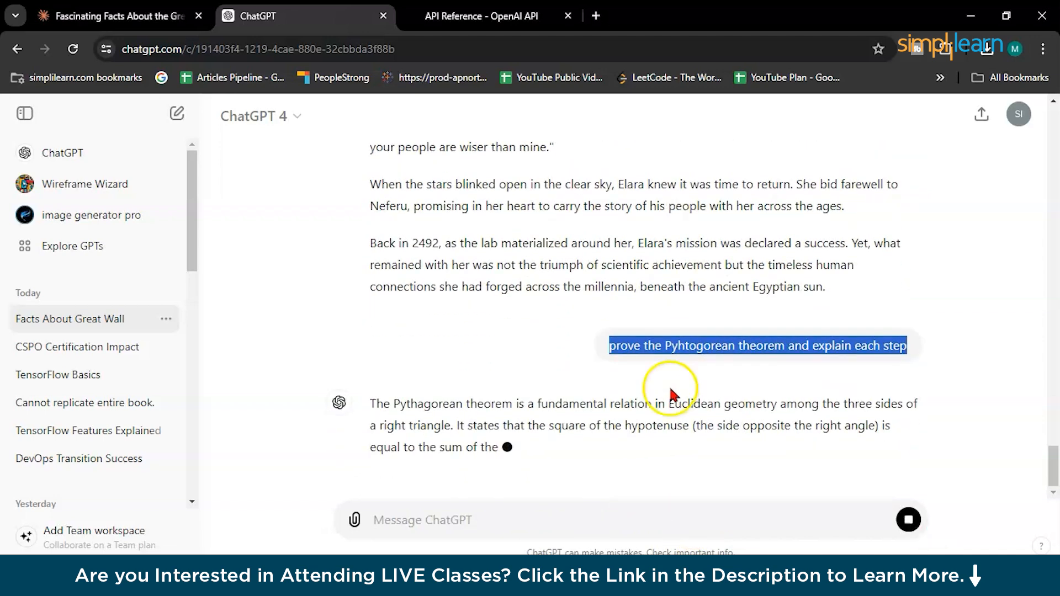
left_click(171, 16)
left_click(427, 518)
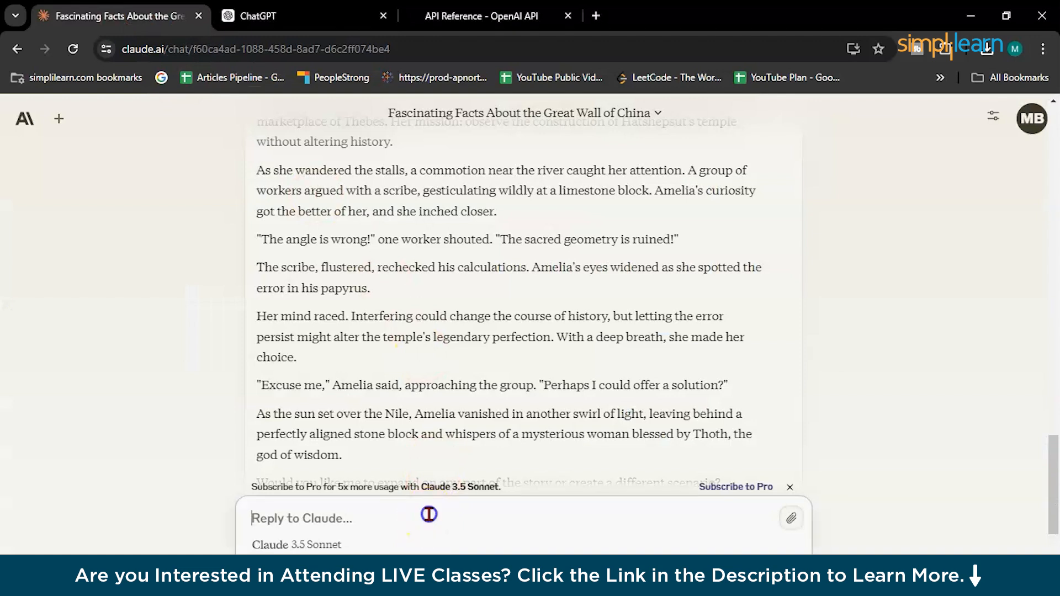
type("prove the Pyhtogorean theorem and explain each step")
key("Return")
Return to ChatGPT and read its introduction to the Pythagorean theorem, highlighting the "The Proof: Rearrangement Method" heading
key("ctrl+Tab")
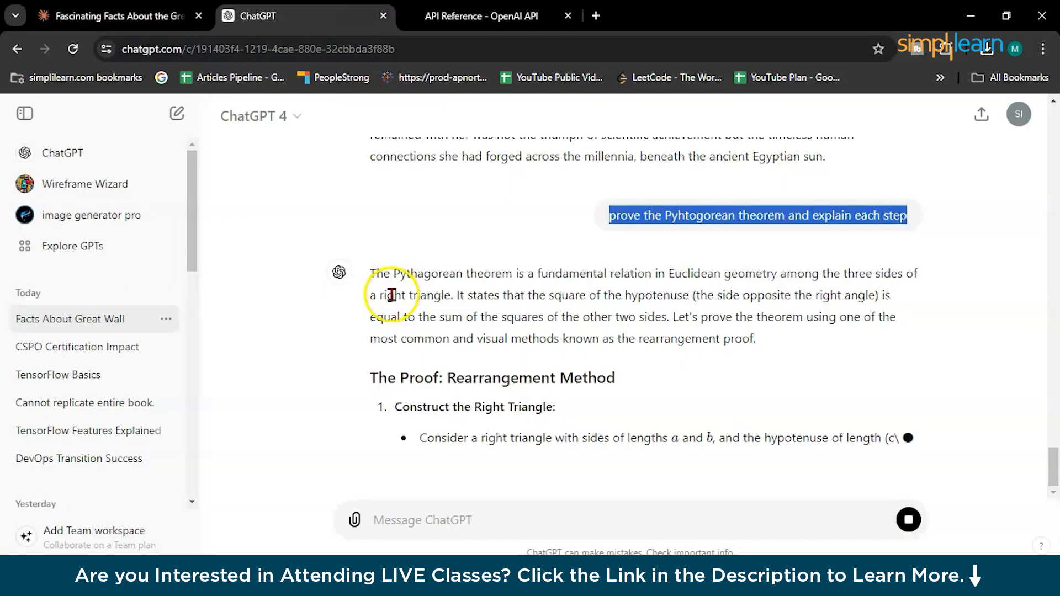
scroll(558, 305, "up", 1)
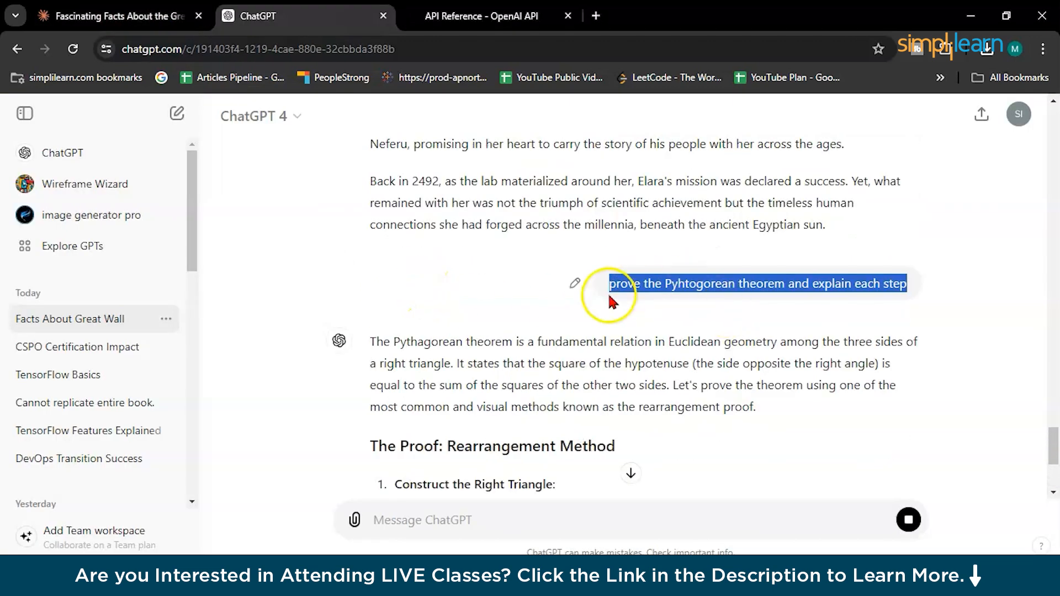
left_click(437, 353)
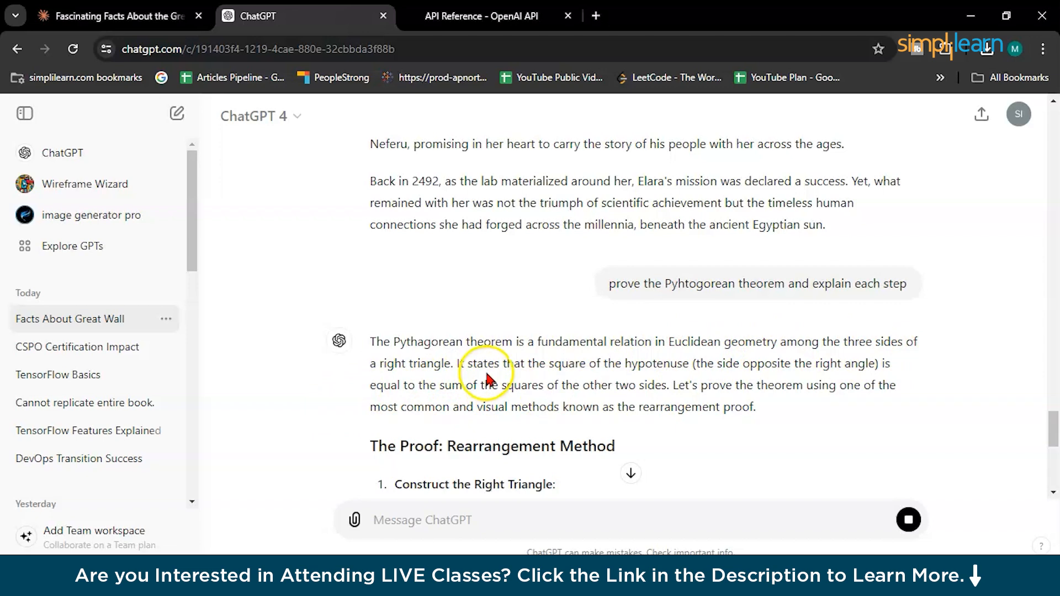
scroll(575, 378, "down", 8)
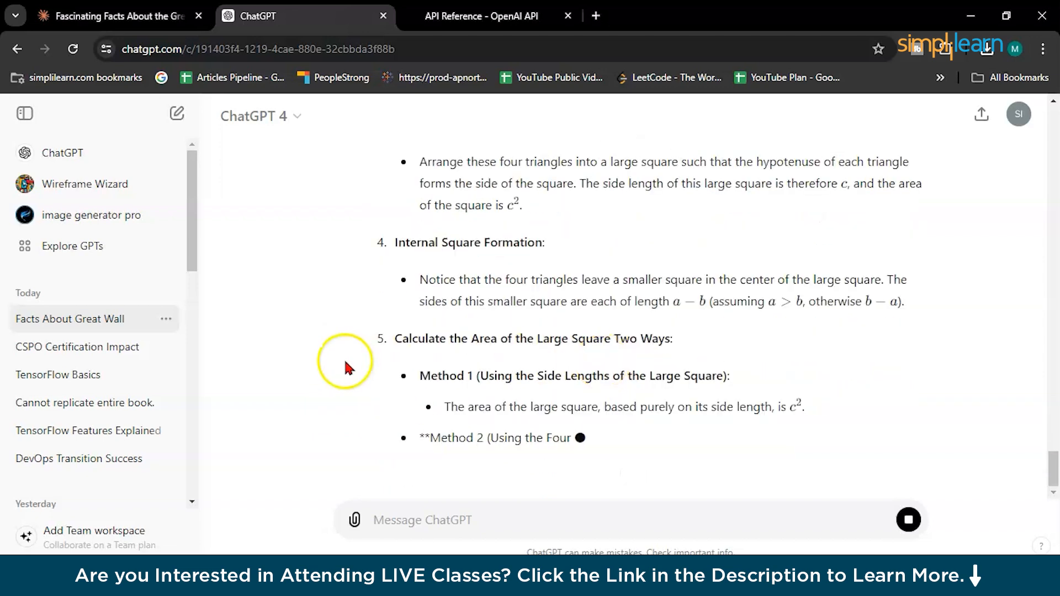
scroll(353, 359, "up", 4)
left_click_drag(379, 172, 585, 171)
left_click(643, 203)
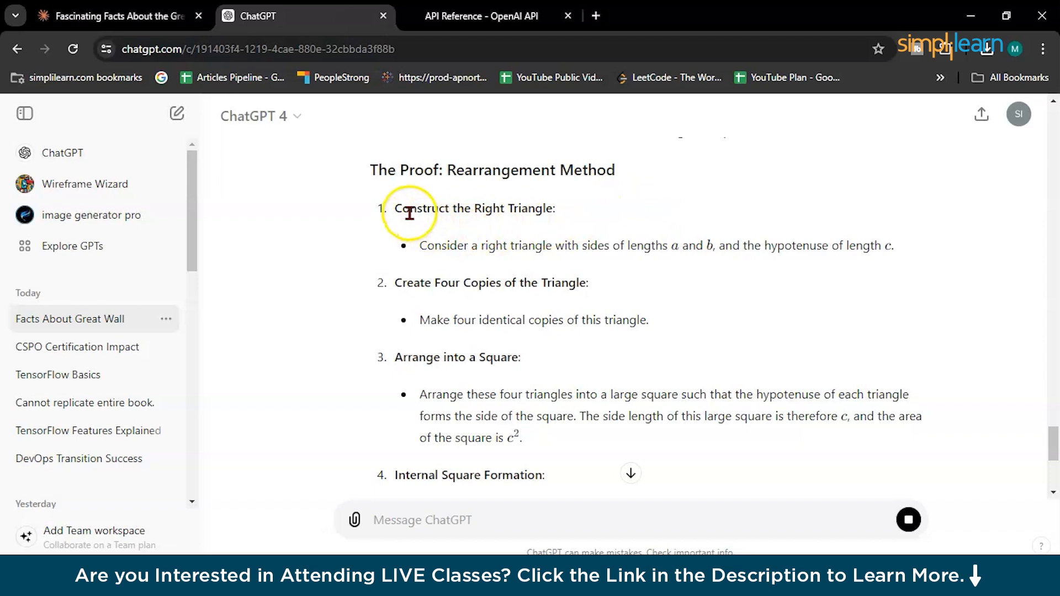
Read ChatGPT's numbered proof steps up to the area calculations, highlighting "Construct the Right Triangle" and "Create Four Copies of the Triangle"
left_click_drag(401, 210, 563, 207)
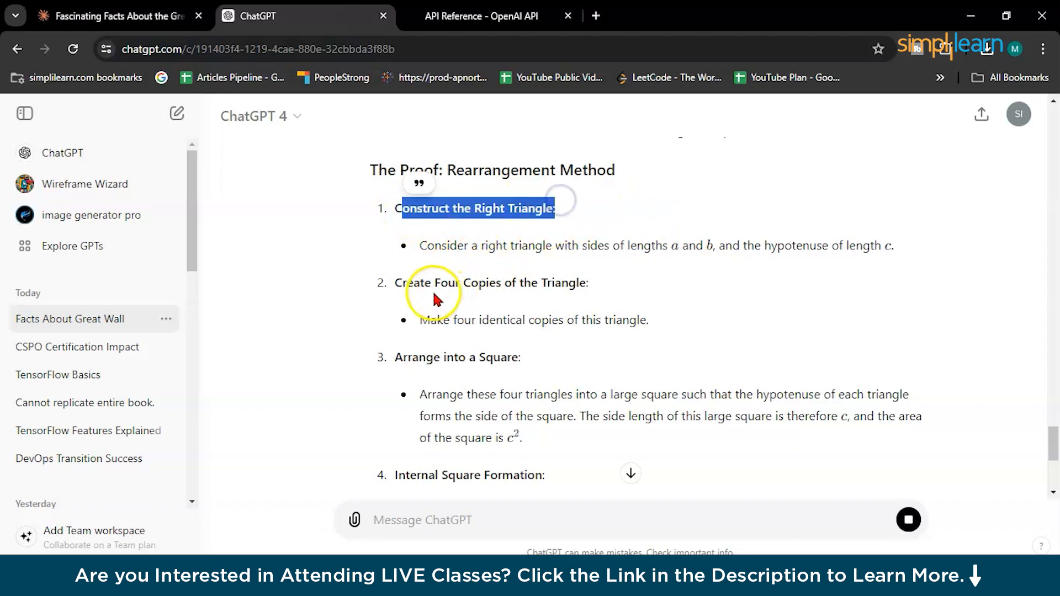
left_click_drag(416, 284, 577, 285)
scroll(577, 285, "down", 2)
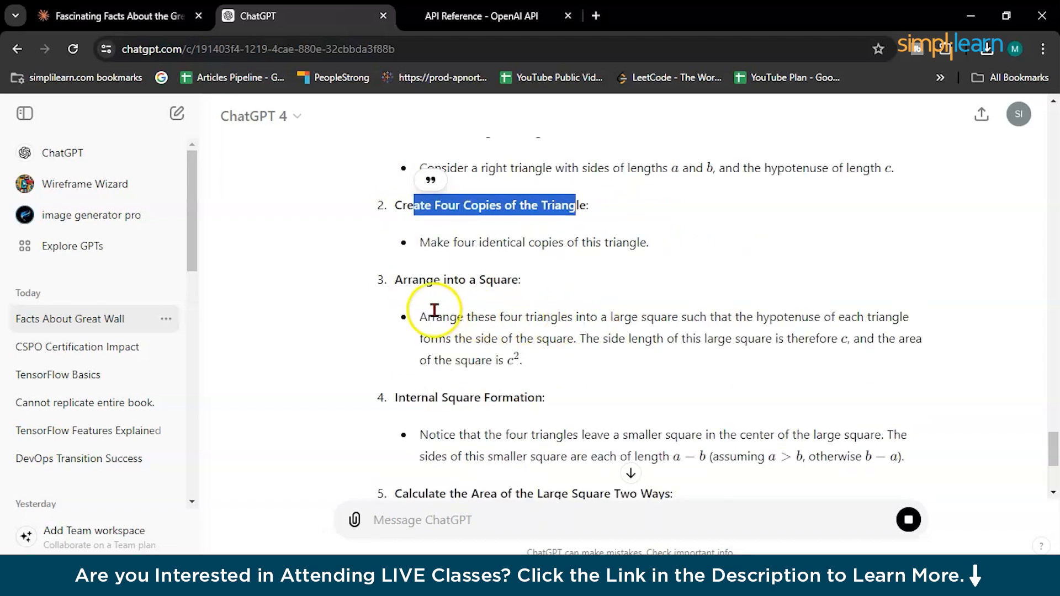
left_click(513, 335)
scroll(442, 394, "down", 3)
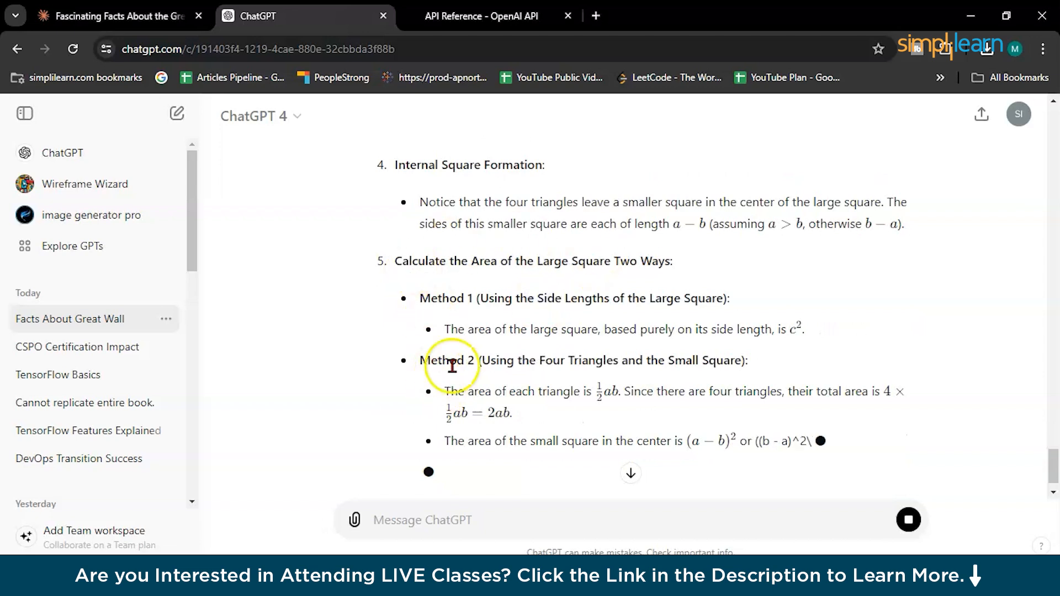
scroll(559, 379, "down", 1)
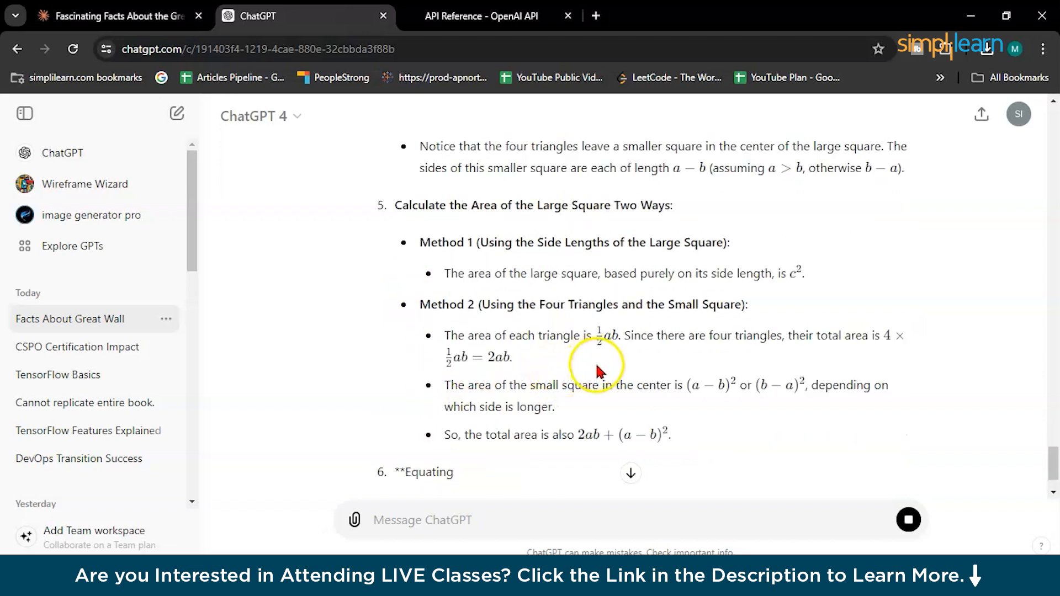
scroll(463, 364, "down", 1)
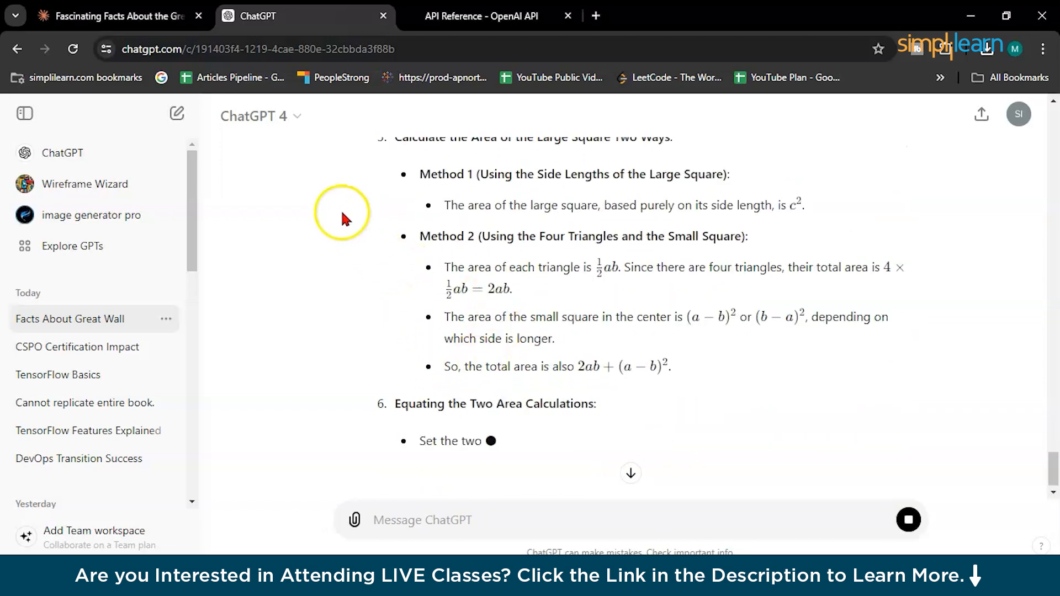
Switch to Claude and read its similar-triangles proof from the theorem statement to the closing remarks
left_click(119, 15)
scroll(436, 381, "up", 3)
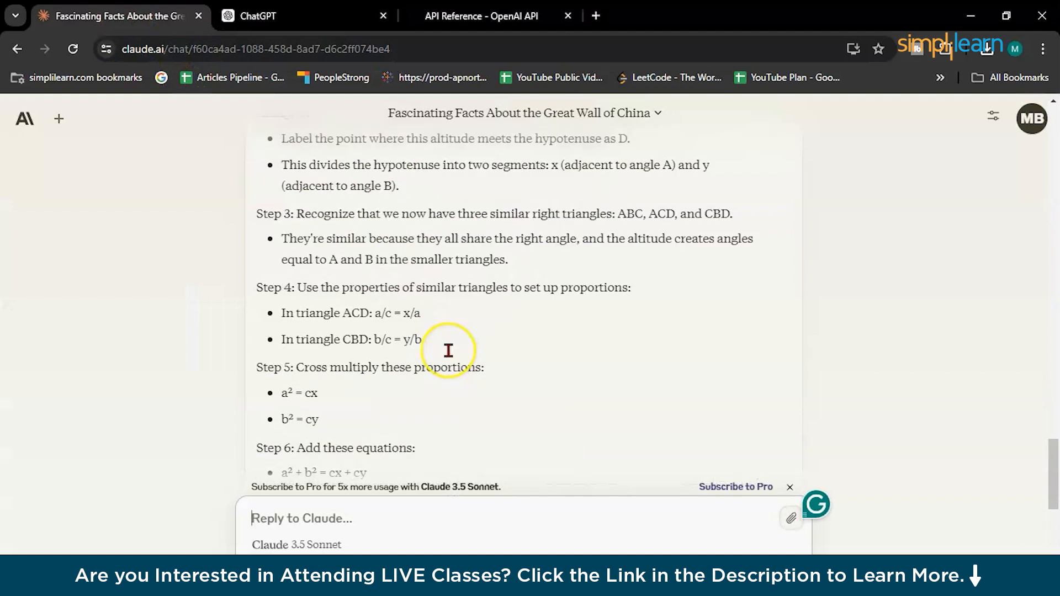
scroll(448, 350, "up", 10)
scroll(431, 365, "down", 4)
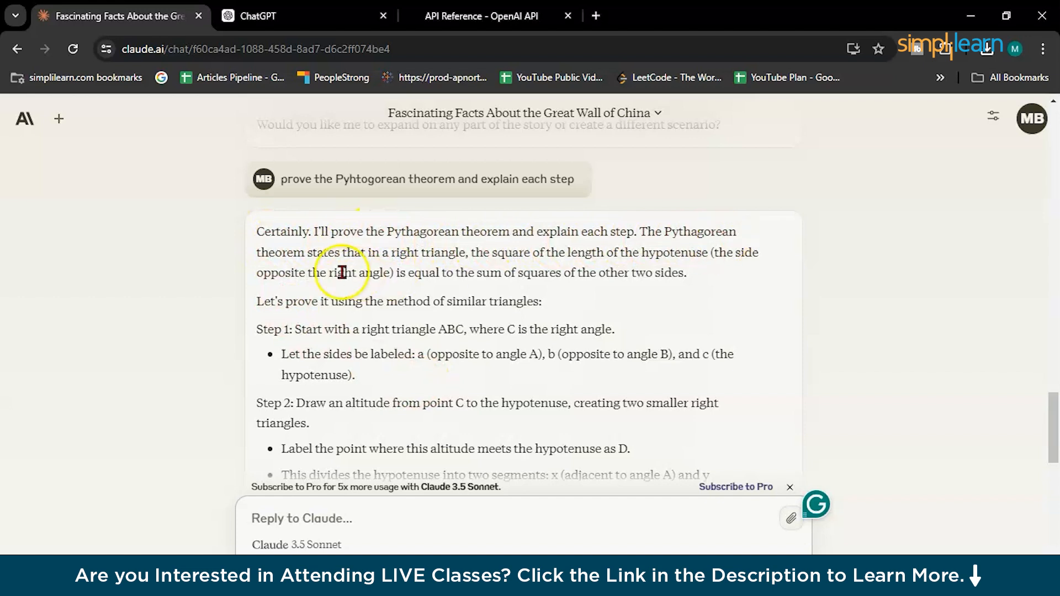
scroll(540, 309, "down", 2)
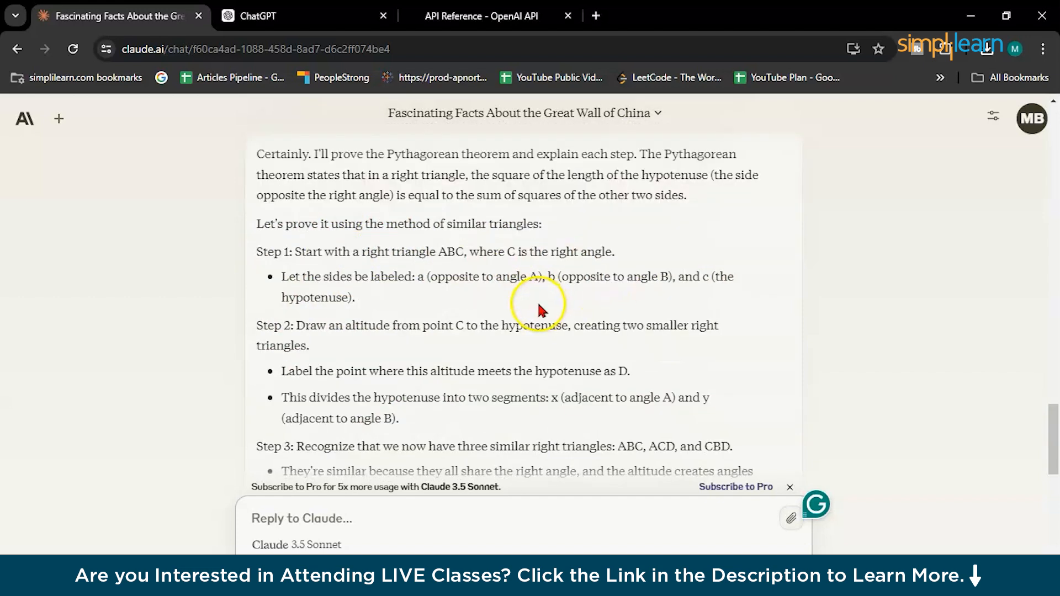
scroll(423, 318, "down", 2)
scroll(423, 318, "down", 10)
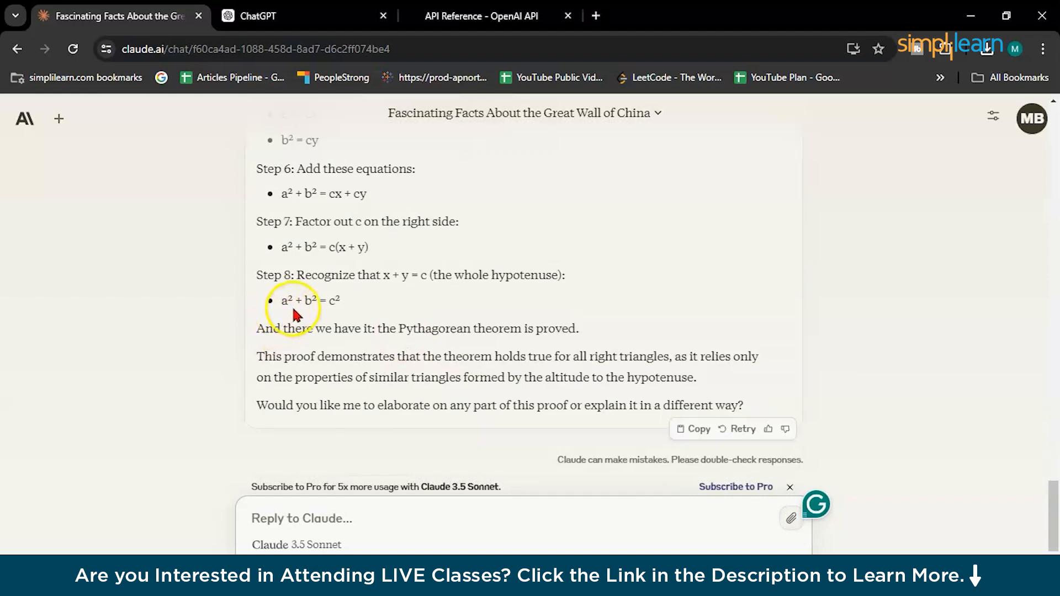
Check the conclusion of ChatGPT's proof, and compare it with the steps of Claude's proof
left_click(296, 14)
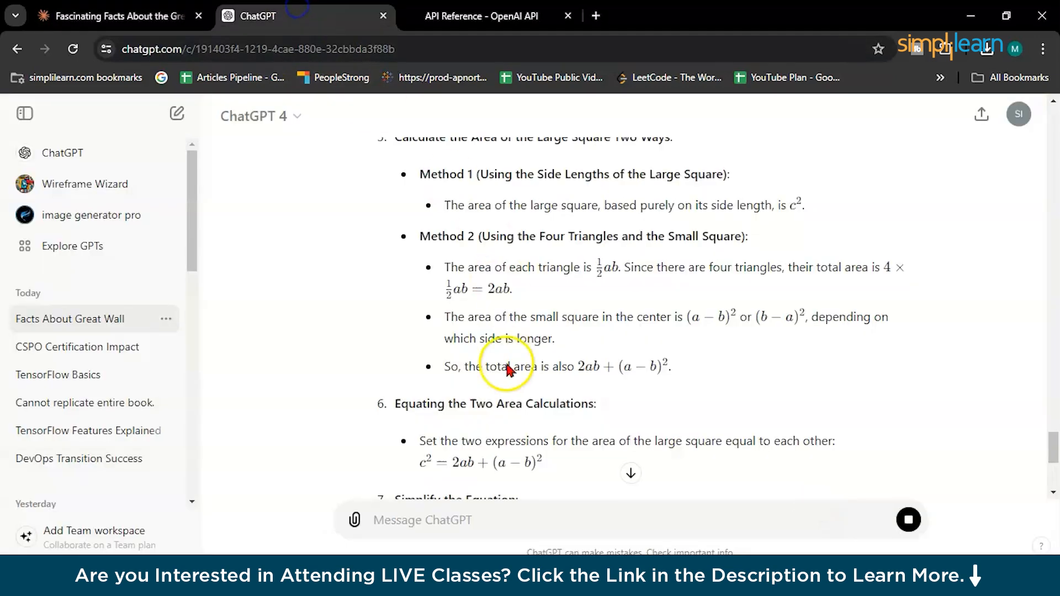
scroll(508, 367, "down", 9)
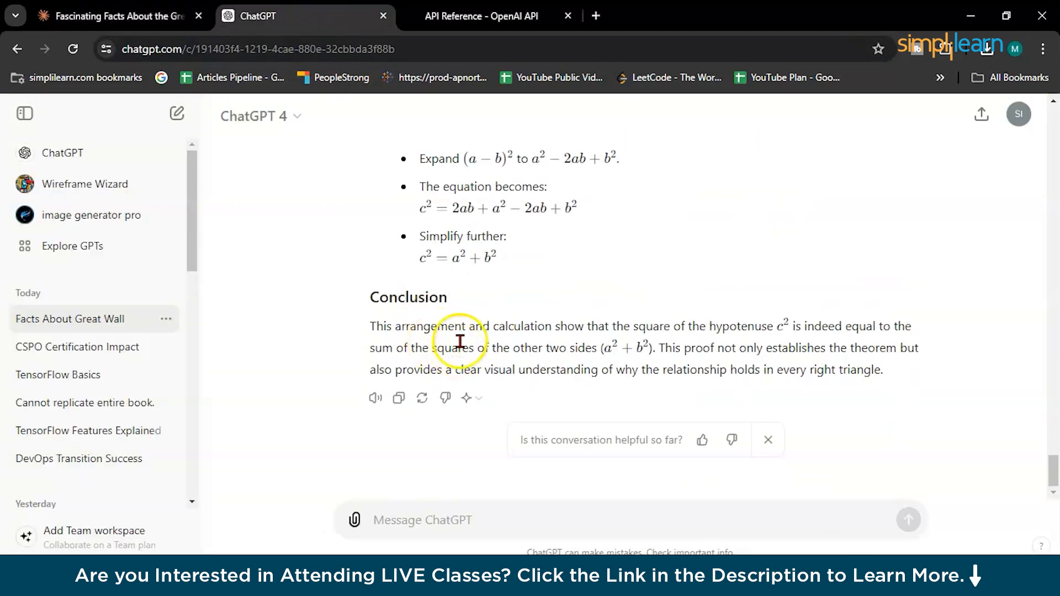
scroll(464, 339, "up", 8)
key("ctrl+shift+Tab")
scroll(407, 405, "down", 4)
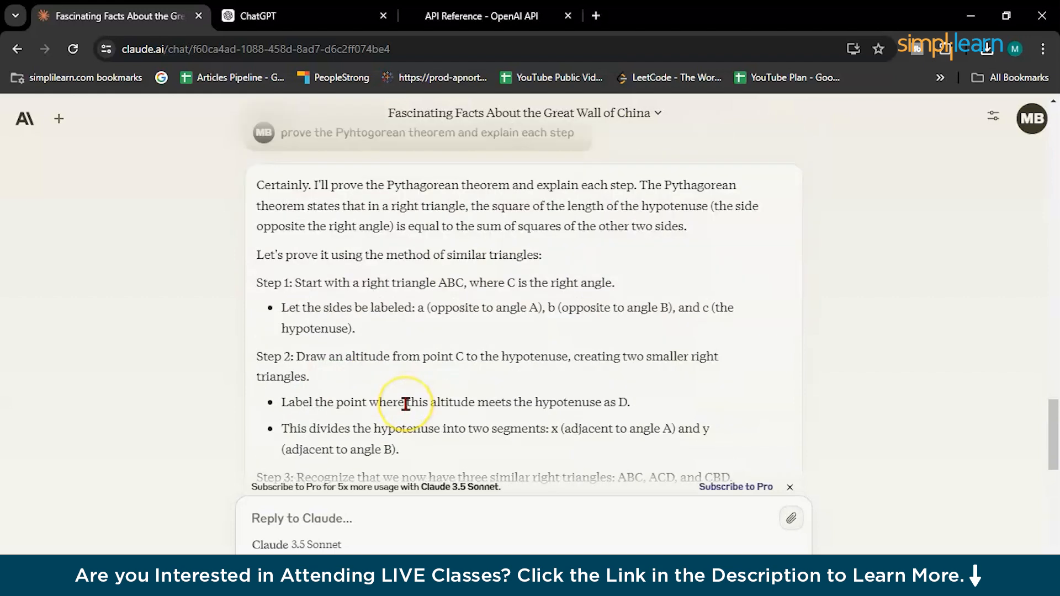
scroll(405, 404, "down", 1)
scroll(405, 405, "down", 4)
Return to ChatGPT's proof and examine steps 3 and 4, highlighting "Arrange into a Square" and "Internal Square Formation"
left_click(265, 15)
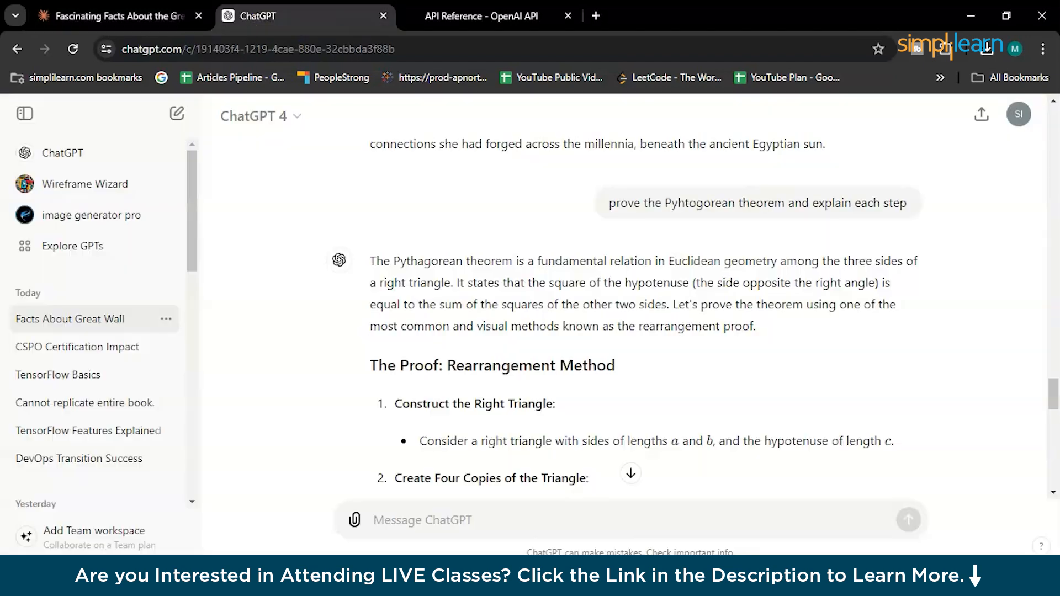
scroll(442, 298, "down", 4)
scroll(491, 343, "down", 1)
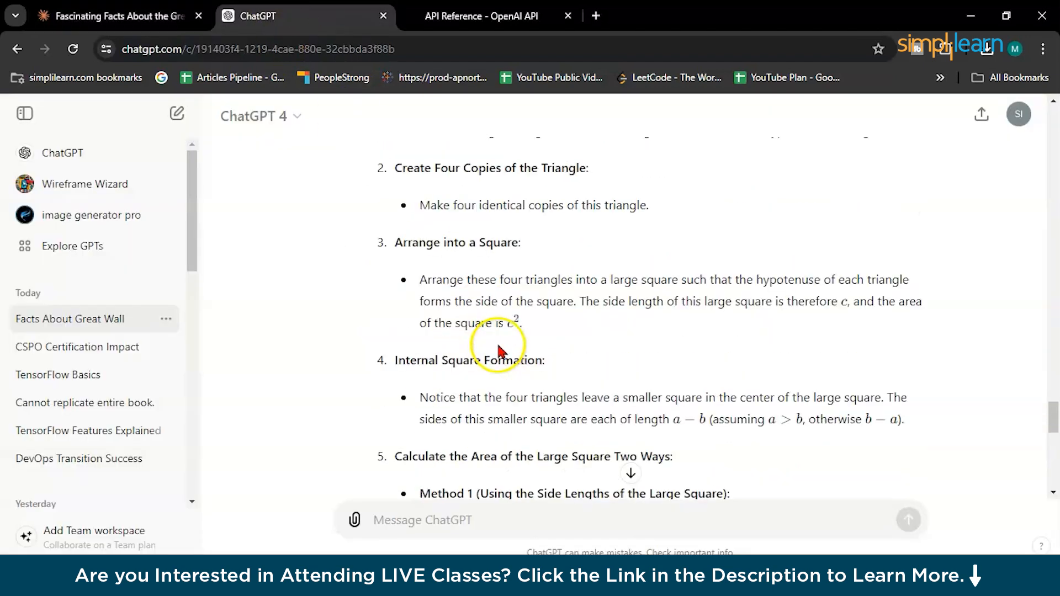
left_click_drag(403, 243, 500, 243)
left_click_drag(398, 360, 535, 360)
Reread Claude's proof from the labelled right triangle through the cross-multiplied proportions
left_click(124, 16)
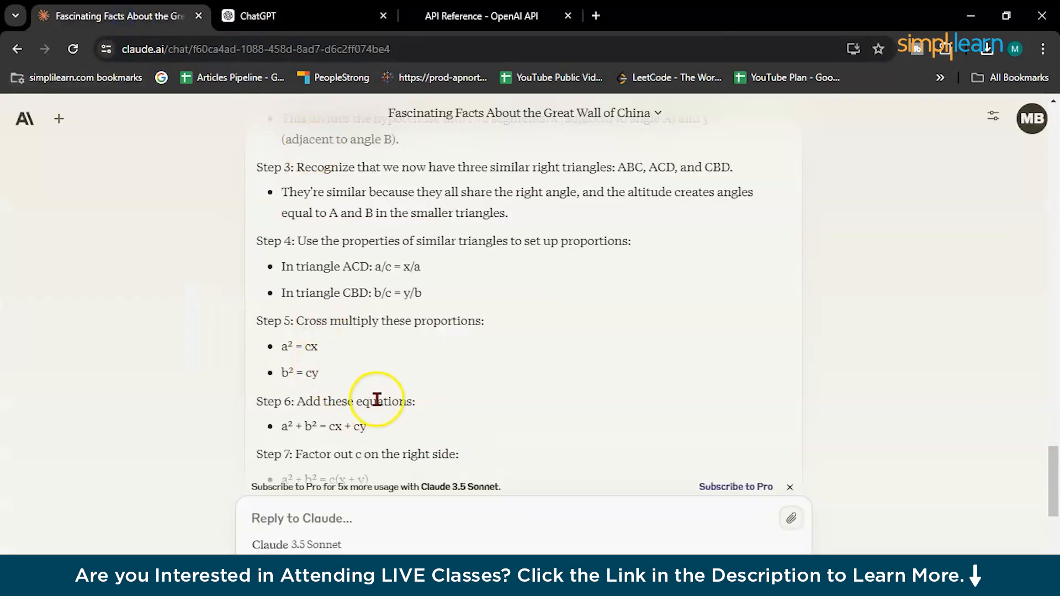
scroll(354, 326, "up", 5)
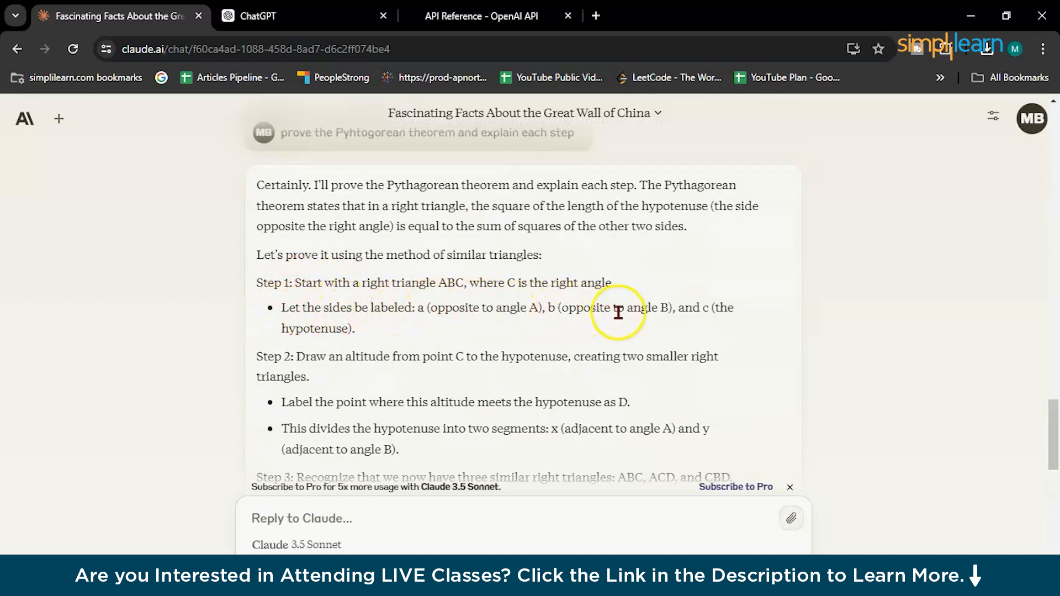
scroll(287, 380, "down", 5)
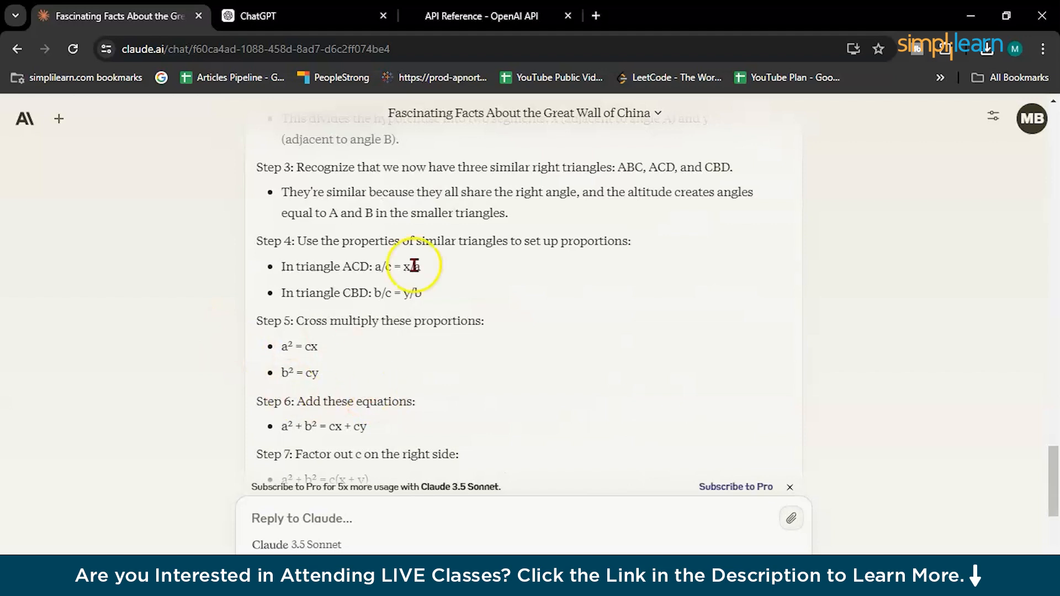
Go back to ChatGPT and review its proof from the area calculations through the simplification and conclusion
key("ctrl+Tab")
scroll(414, 309, "down", 3)
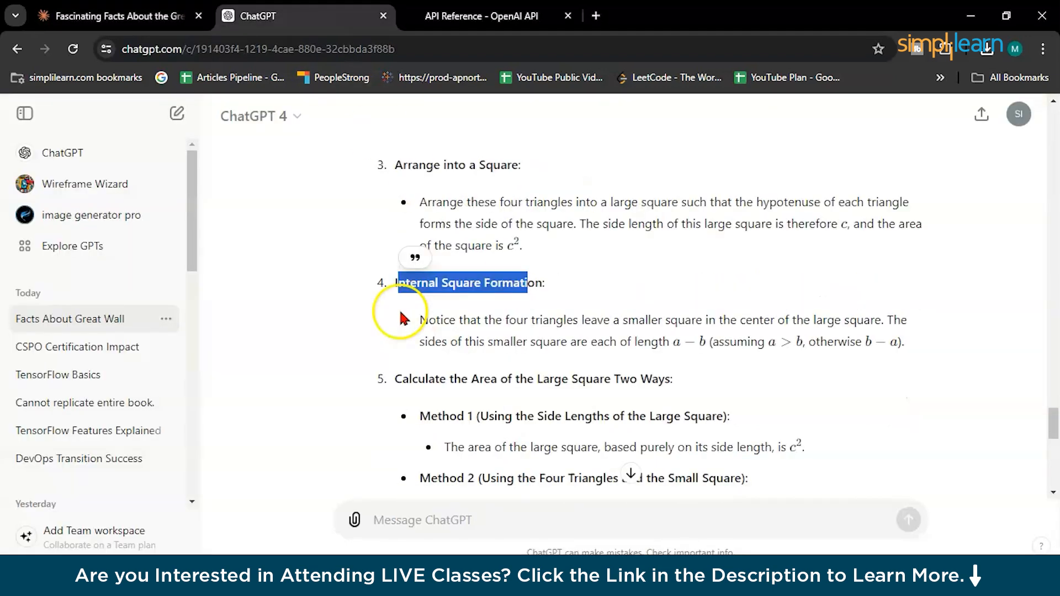
left_click(364, 325)
scroll(365, 326, "down", 3)
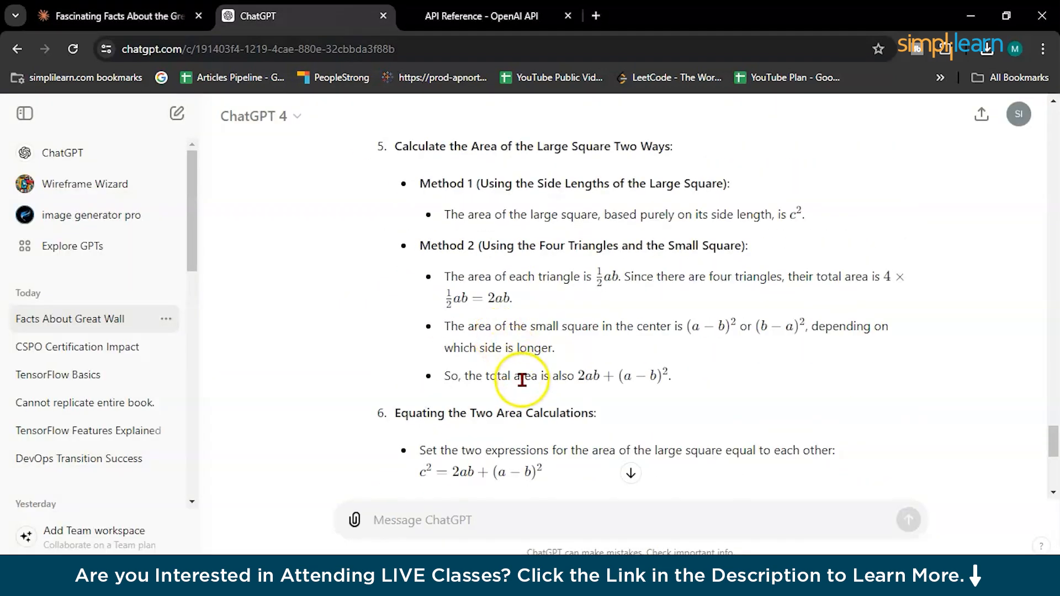
scroll(489, 392, "down", 5)
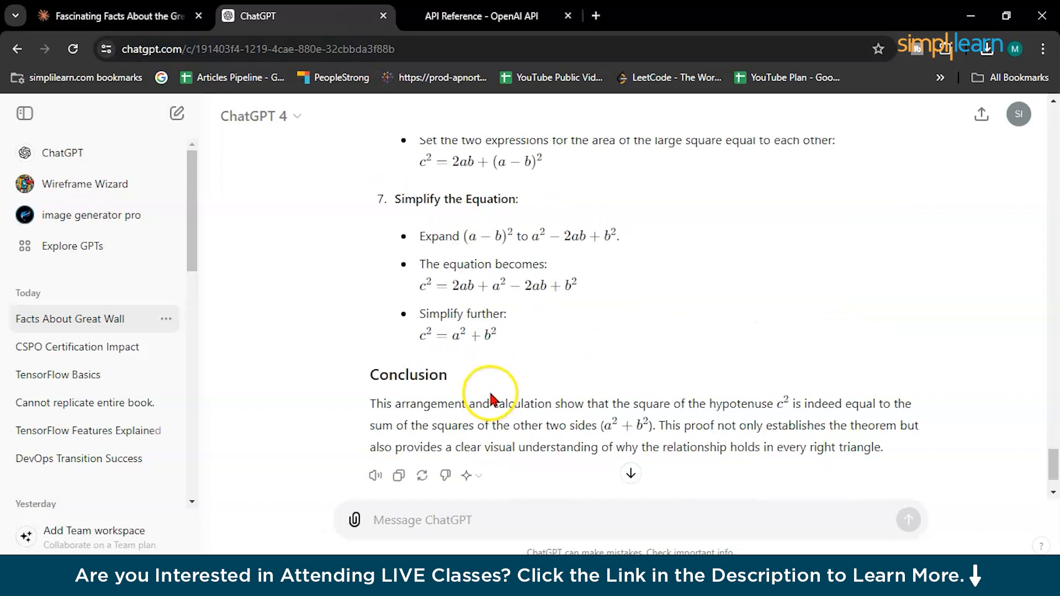
Switch to Claude and attach the ABC_Company_Sales_Data file from Downloads to a new message
left_click(118, 16)
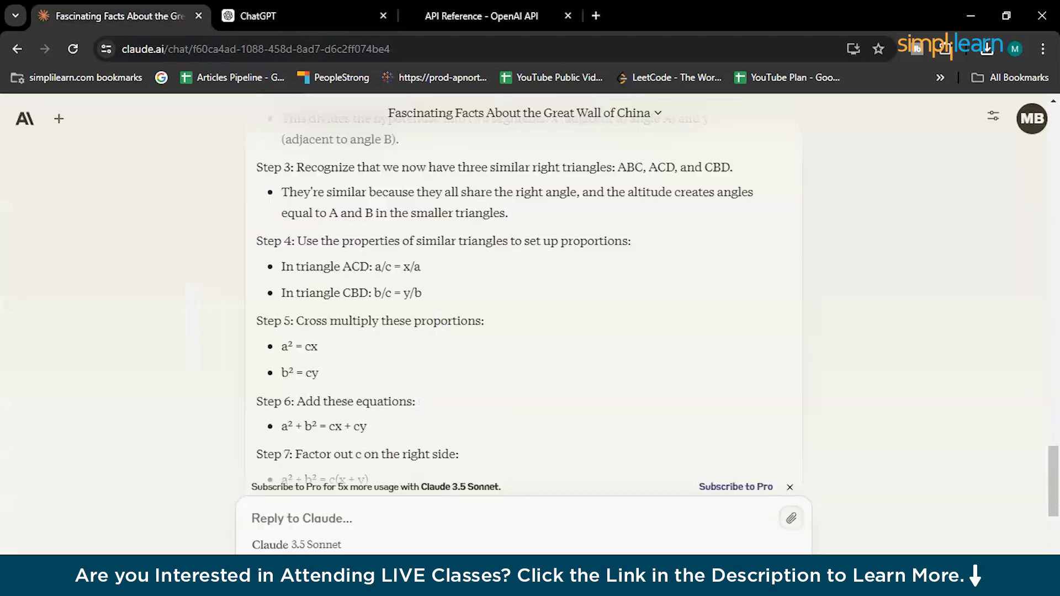
scroll(522, 309, "down", 4)
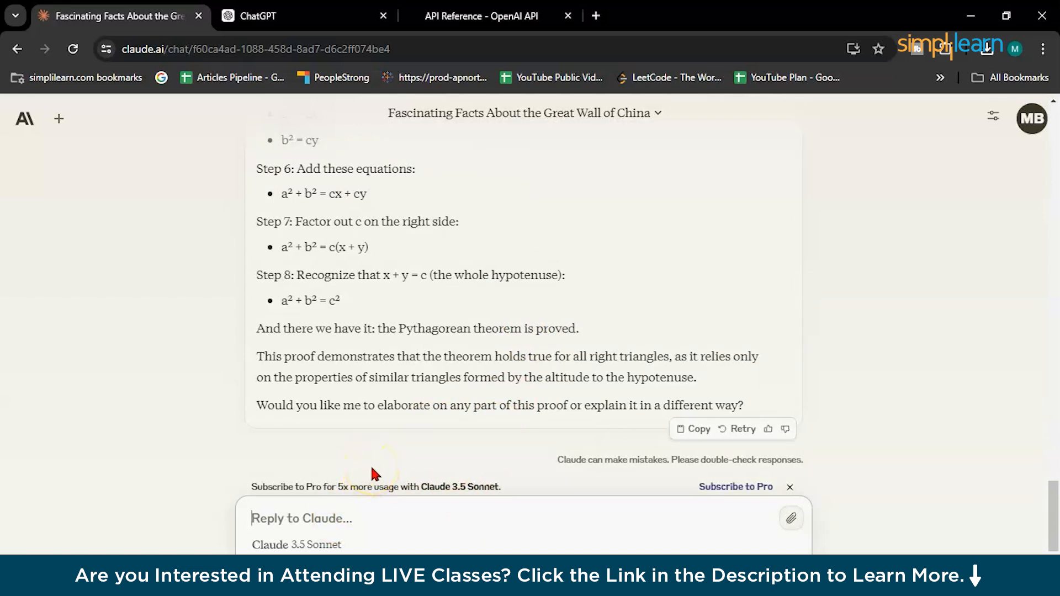
left_click(791, 518)
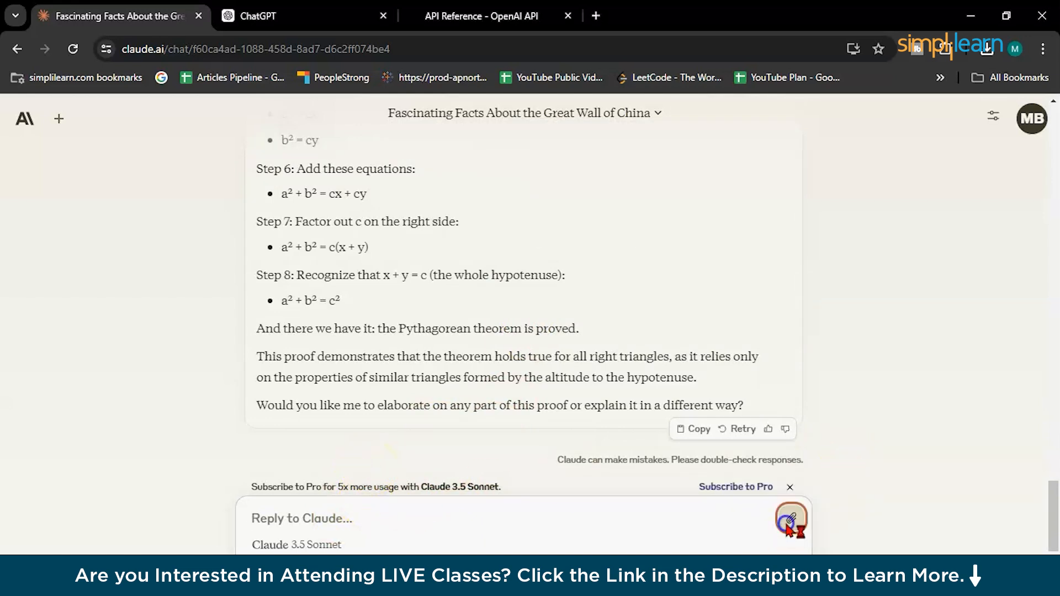
left_click(182, 138)
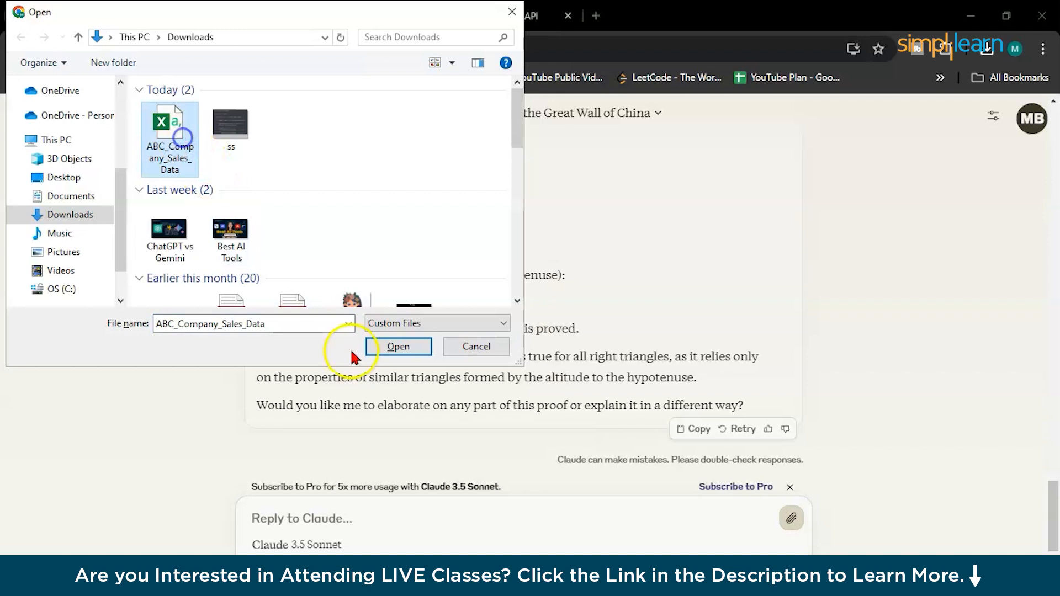
left_click(398, 346)
Write "determine the most profitable quarter for ABC company and forecast potential sales for the next year based on historical data from this data" and copy it
left_click(387, 522)
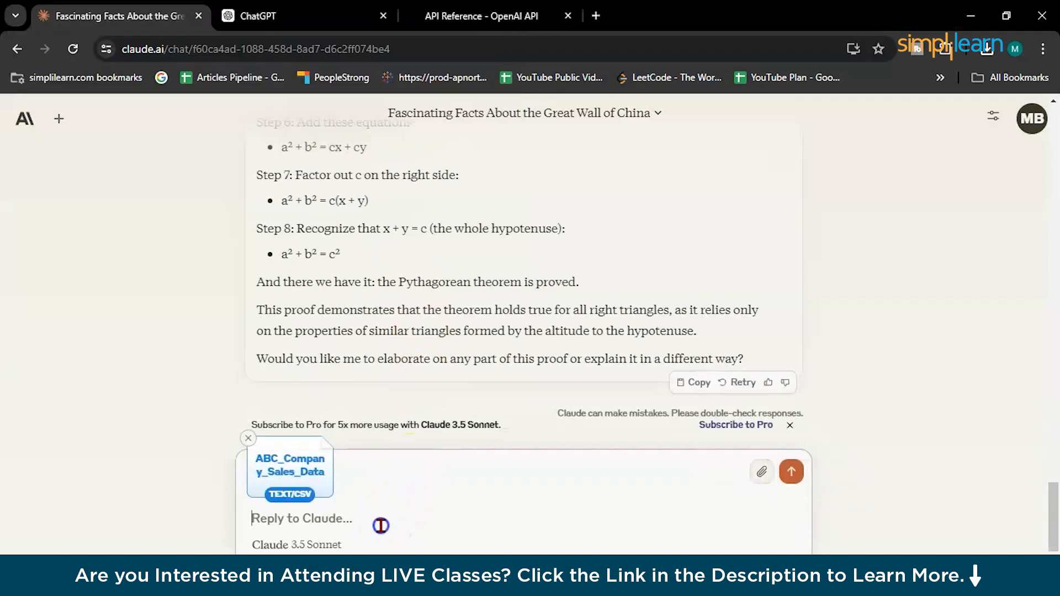
type("determine the most profitable quarter for ABC company and forecast potential sa")
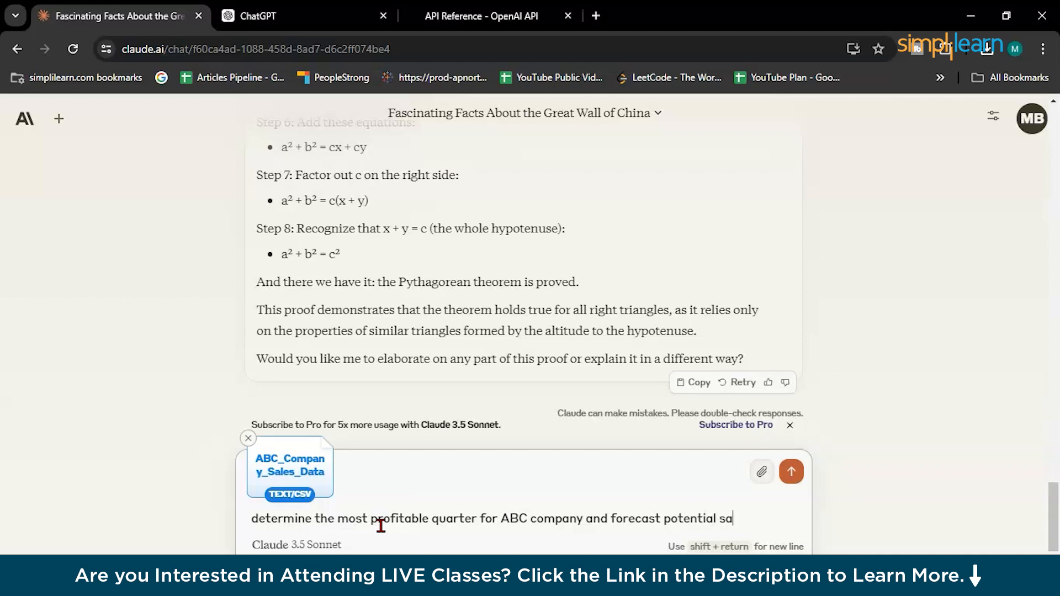
type("les")
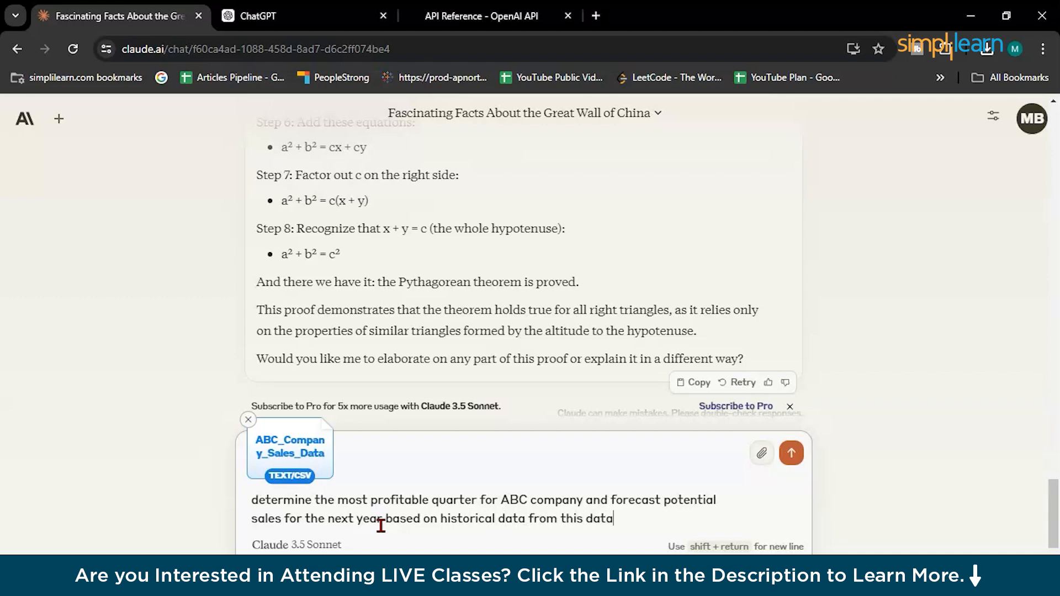
double_click(599, 520)
left_click_drag(598, 520, 230, 501)
key("ctrl+c")
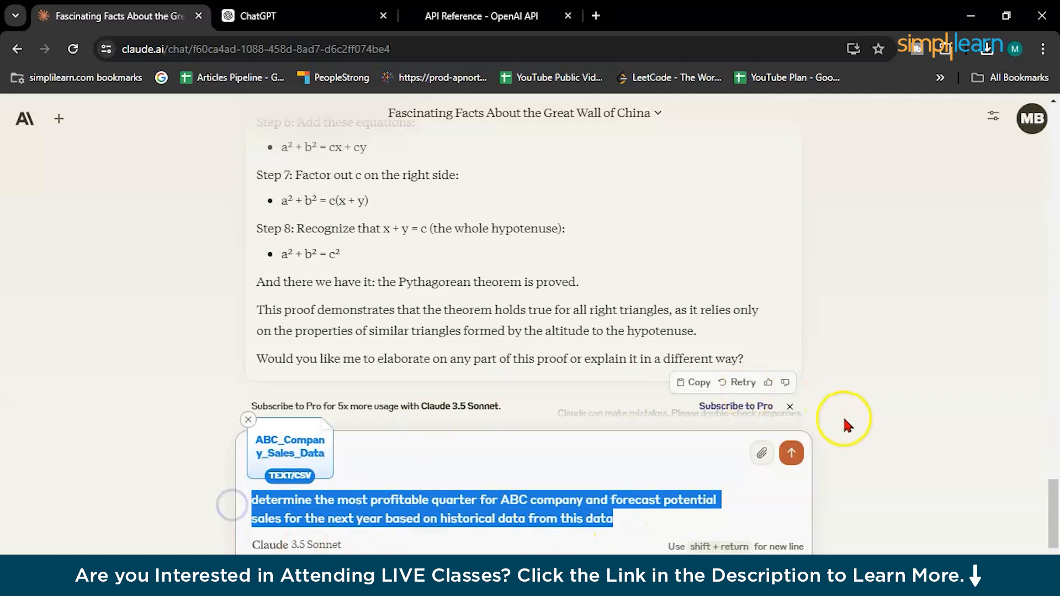
Send Claude the sales analysis prompt together with the attached ABC_Company_Sales_Data file
left_click(788, 459)
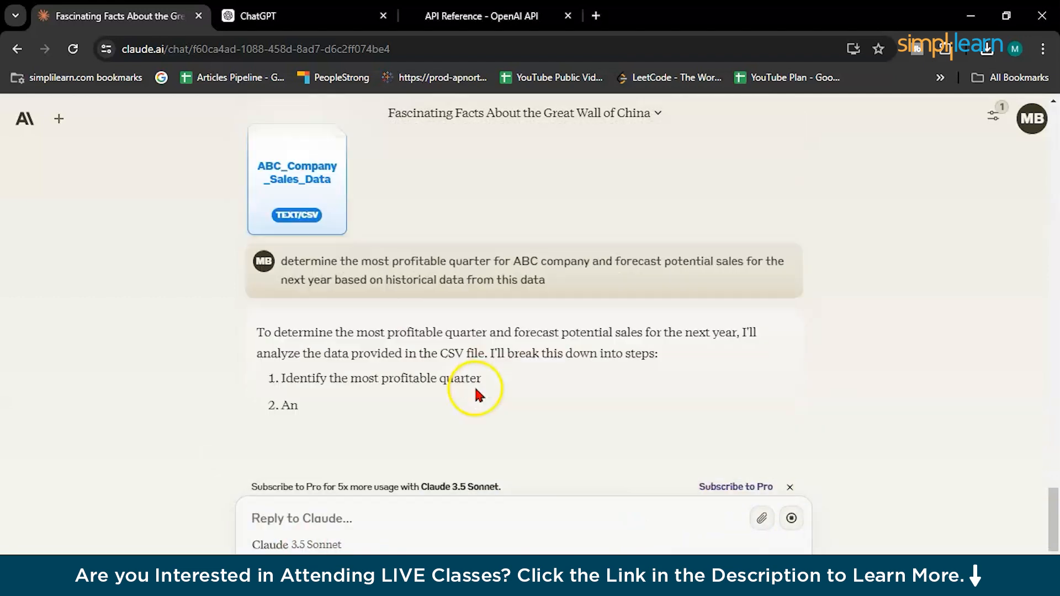
scroll(298, 345, "up", 2)
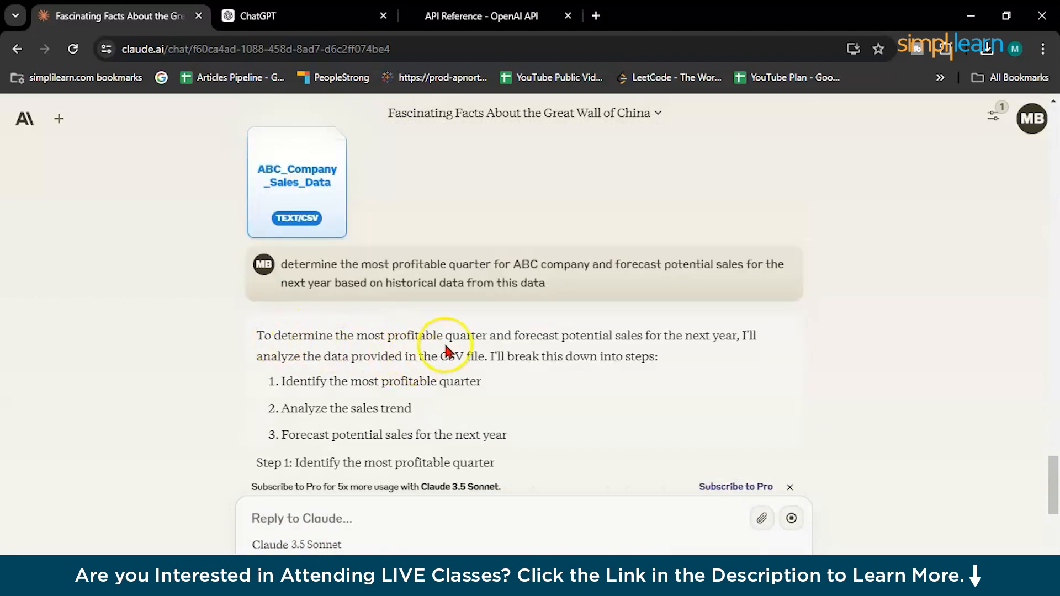
Switch to ChatGPT, attach ABC_Company_Sales_Data.csv, paste the copied quarter and forecast prompt, and send it
left_click(268, 25)
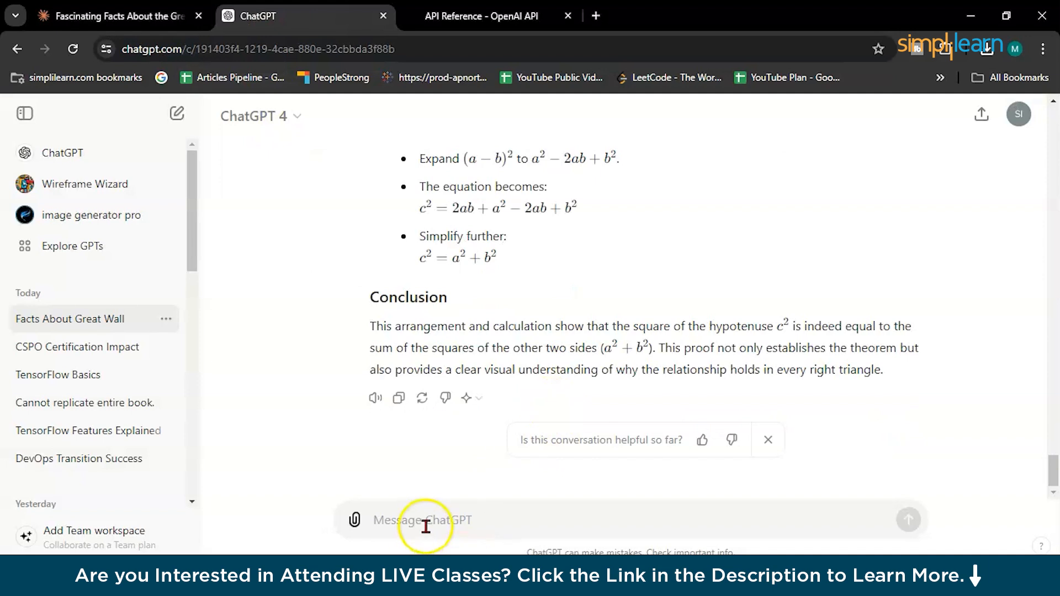
left_click(350, 525)
mouse_move(447, 453)
left_click(442, 482)
left_click(171, 135)
left_click(398, 346)
key("ctrl+v")
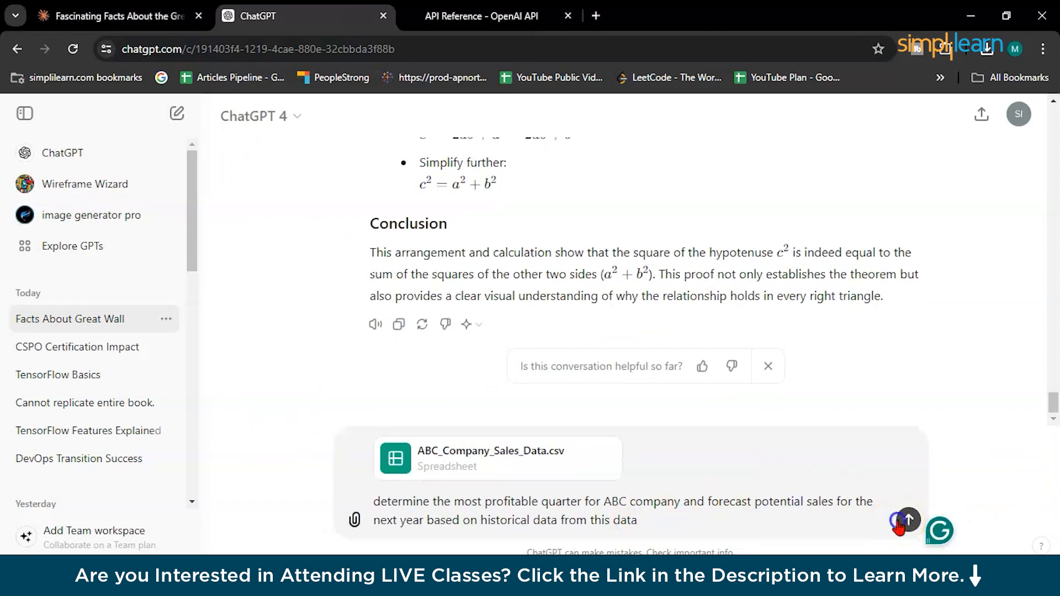
left_click(907, 522)
Return to Claude and skim its sales analysis from start to end
left_click(165, 16)
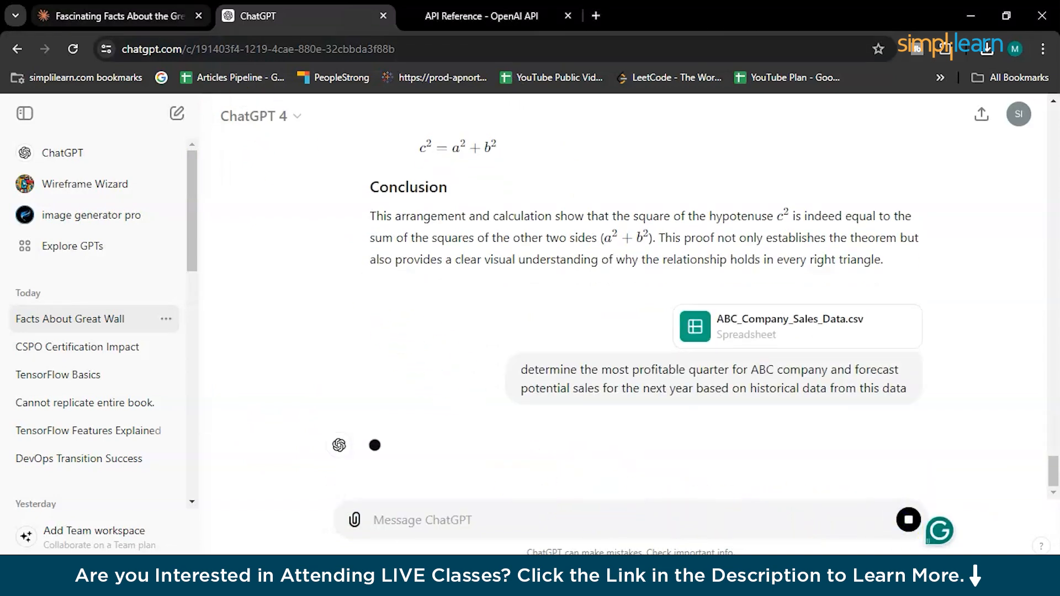
scroll(375, 436, "down", 9)
scroll(359, 379, "up", 7)
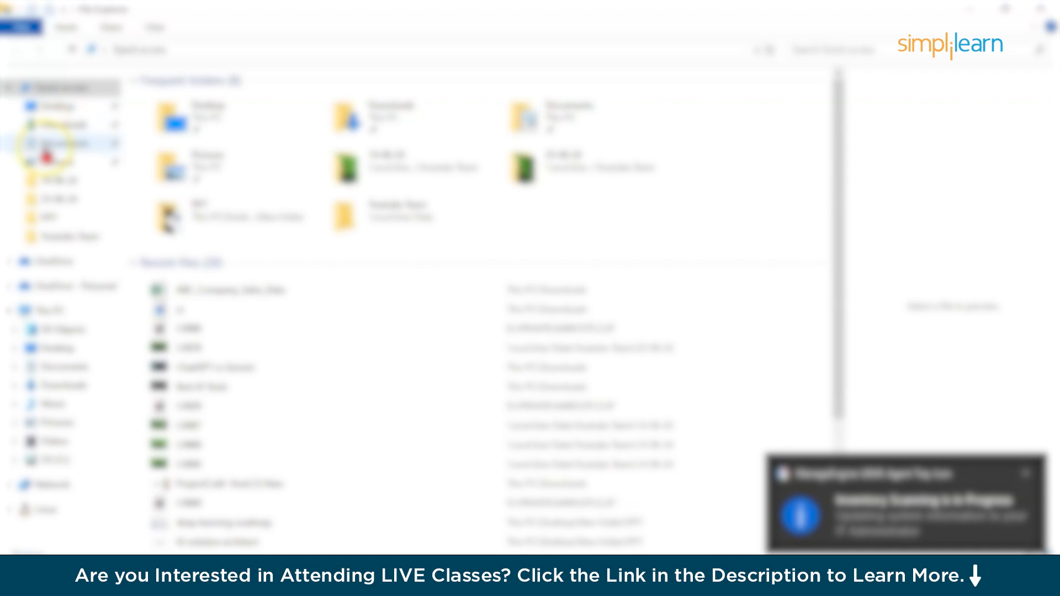
Open ABC_Company_Sales_Data from Downloads in Excel and look through its year, quarter and sales rows
left_click(53, 126)
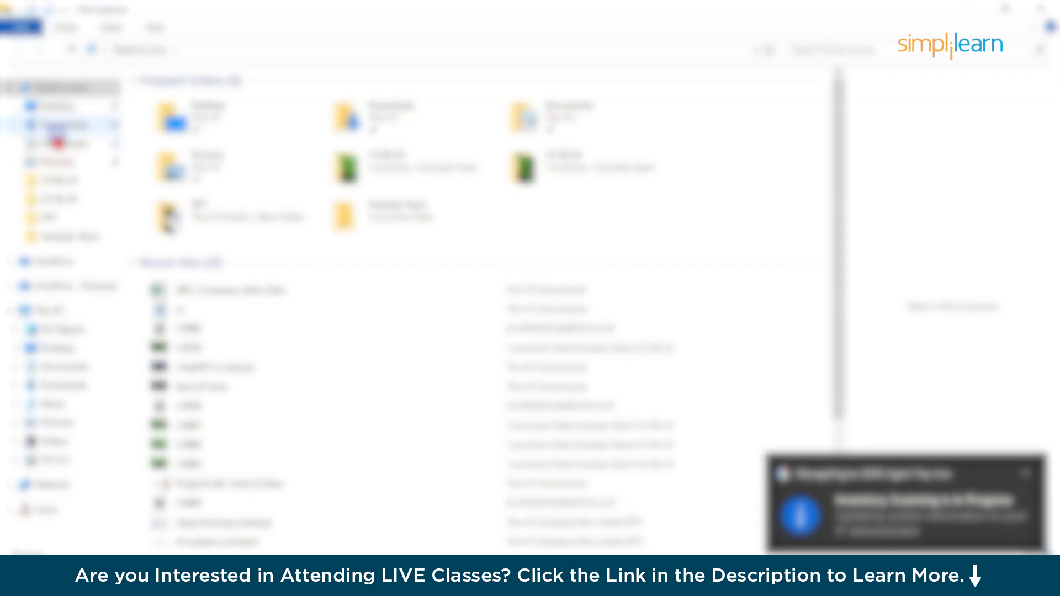
left_click(160, 119)
double_click(168, 122)
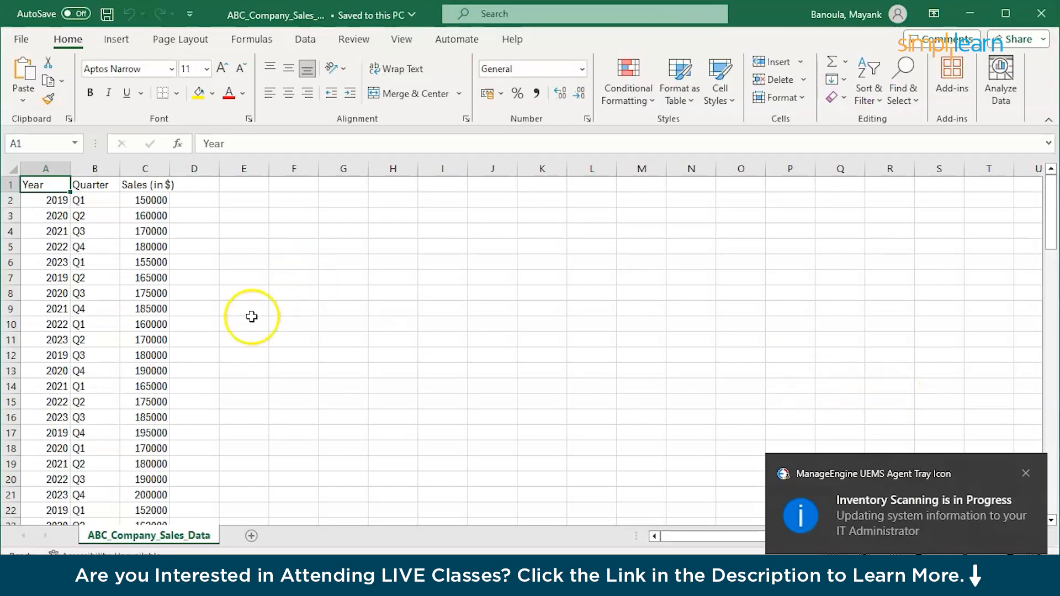
scroll(130, 331, "down", 20)
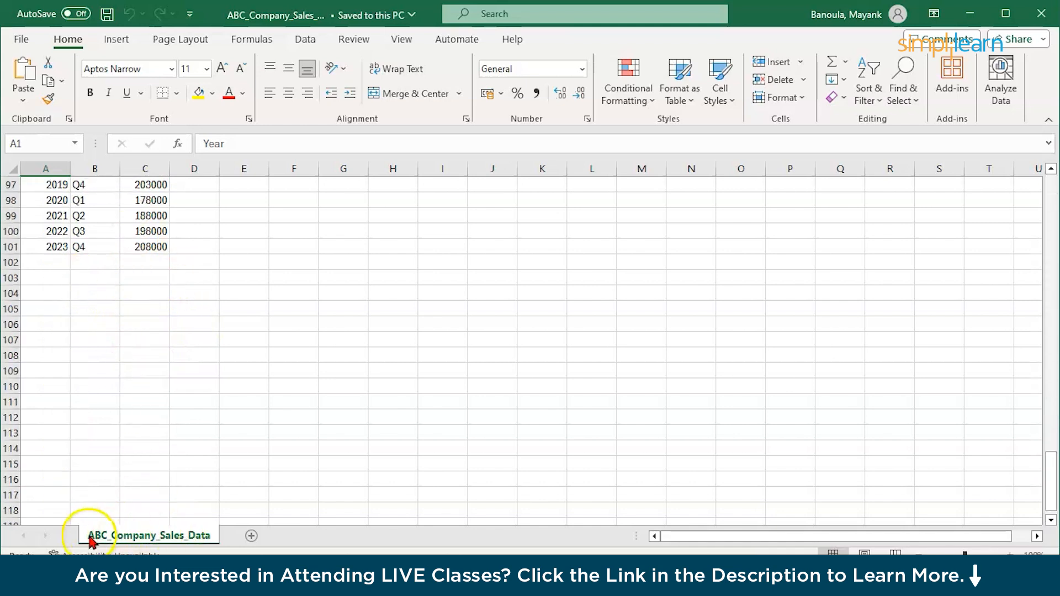
scroll(132, 419, "up", 20)
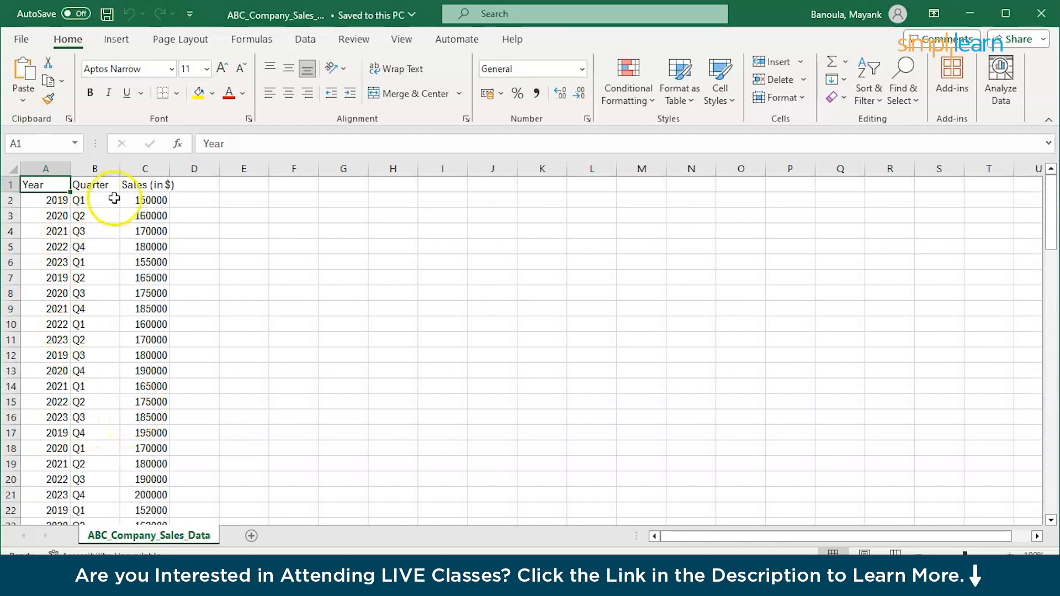
Go back to Claude in the browser and read its analysis from the quarterly averages through the forecast and conclusion
left_click(475, 574)
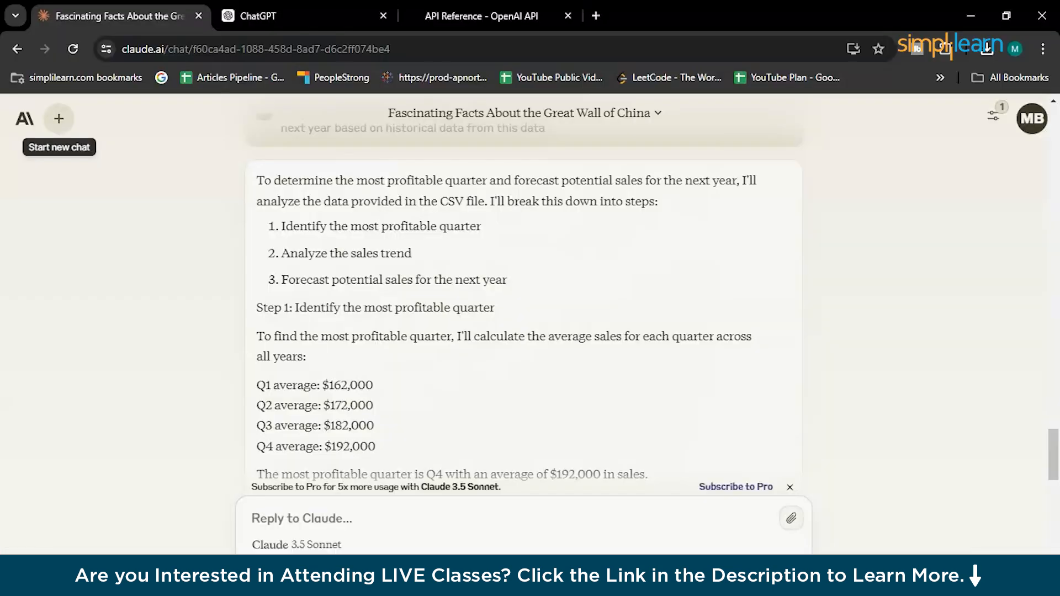
scroll(406, 298, "down", 5)
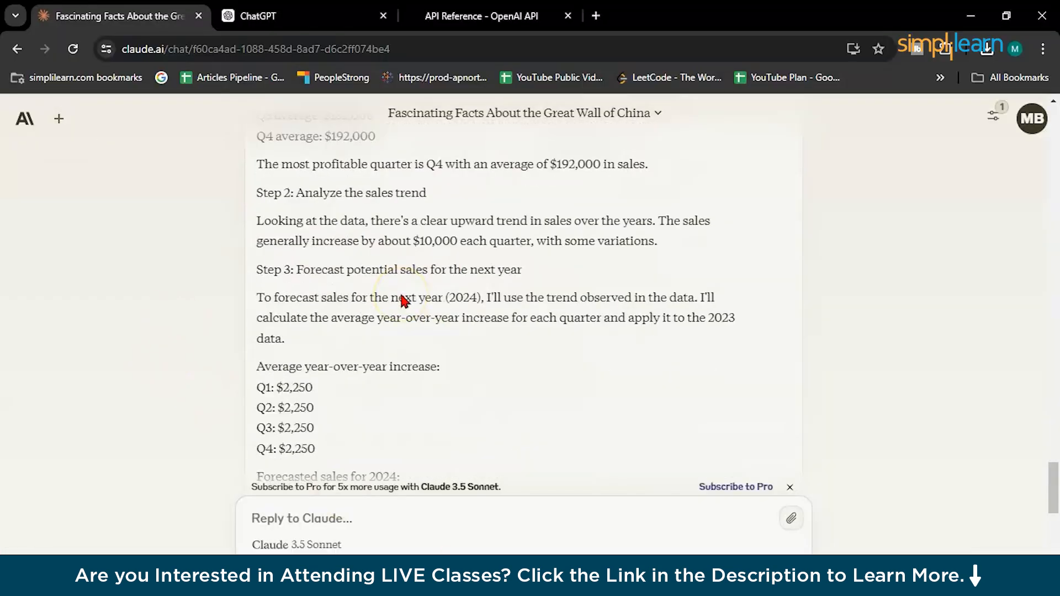
scroll(248, 239, "down", 2)
scroll(324, 274, "up", 2)
scroll(425, 319, "down", 5)
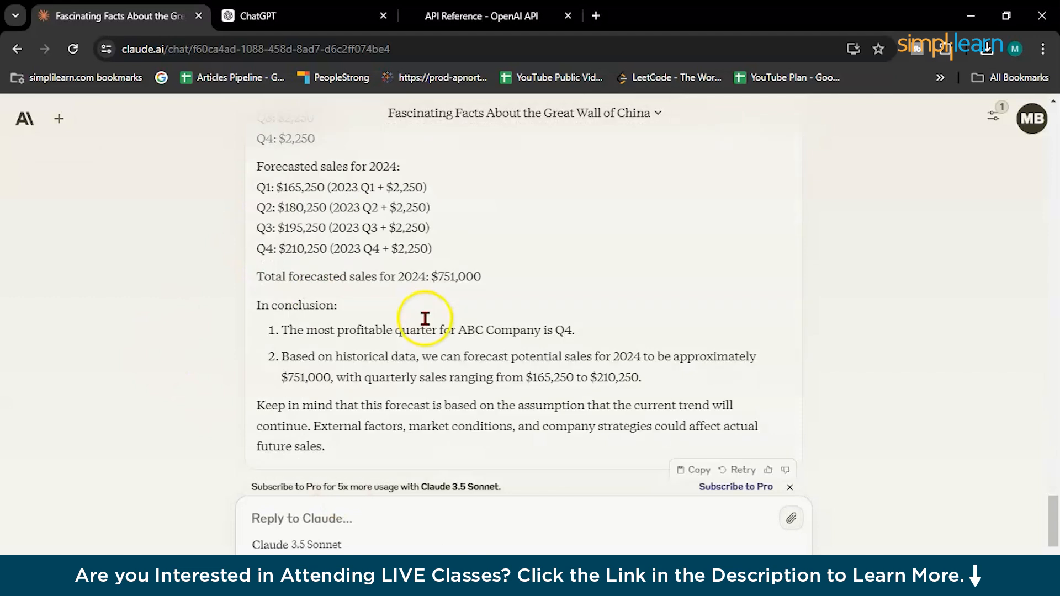
scroll(424, 318, "down", 1)
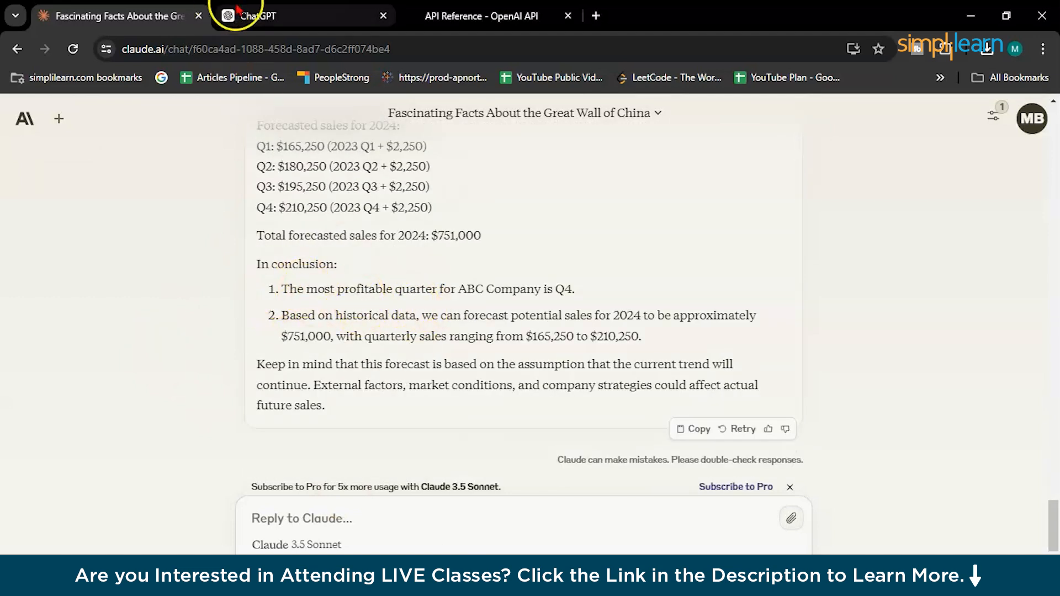
Check ChatGPT's progress, then revisit Claude and highlight its conclusion about the most profitable quarter before reviewing the quarterly averages
left_click(239, 12)
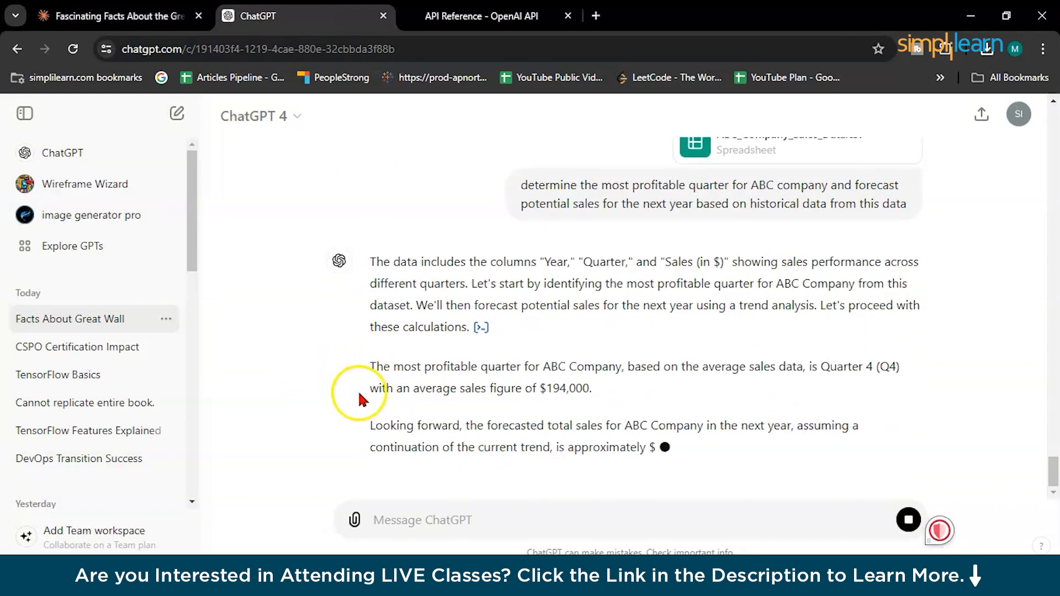
key("ctrl+shift+Tab")
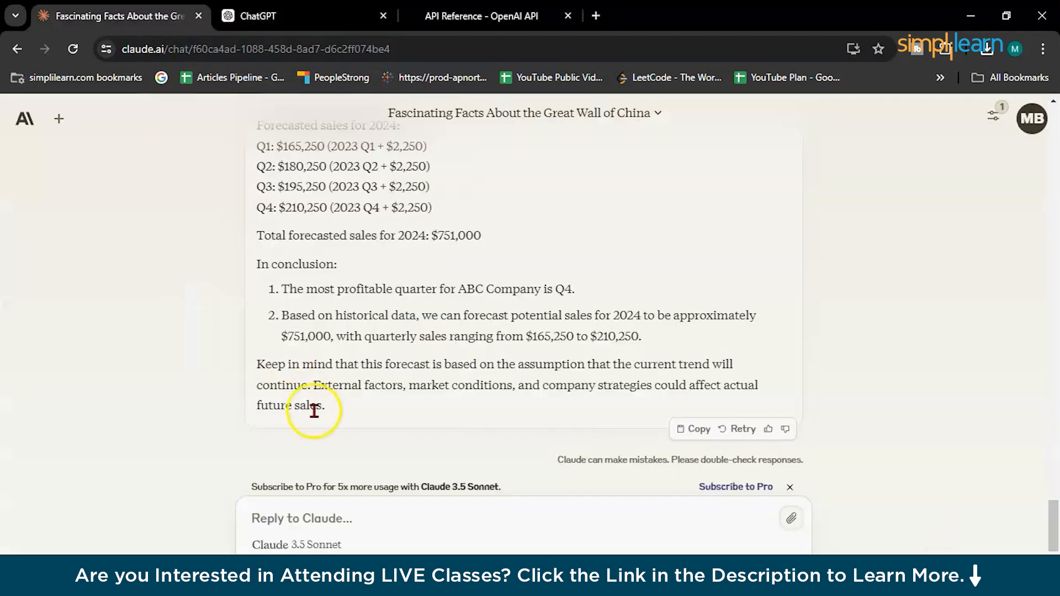
scroll(347, 406, "up", 1)
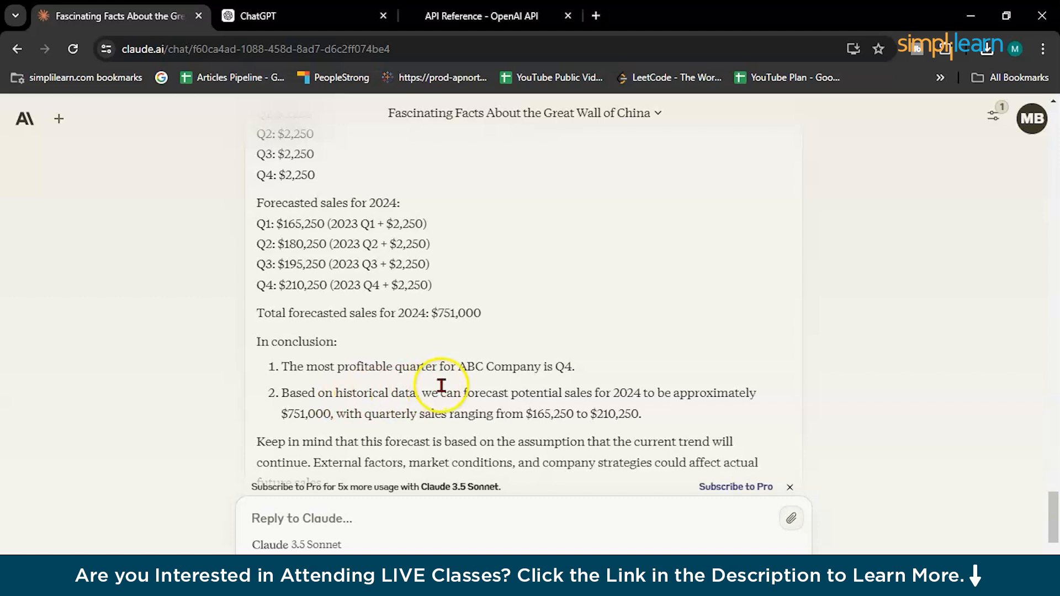
left_click_drag(286, 367, 577, 374)
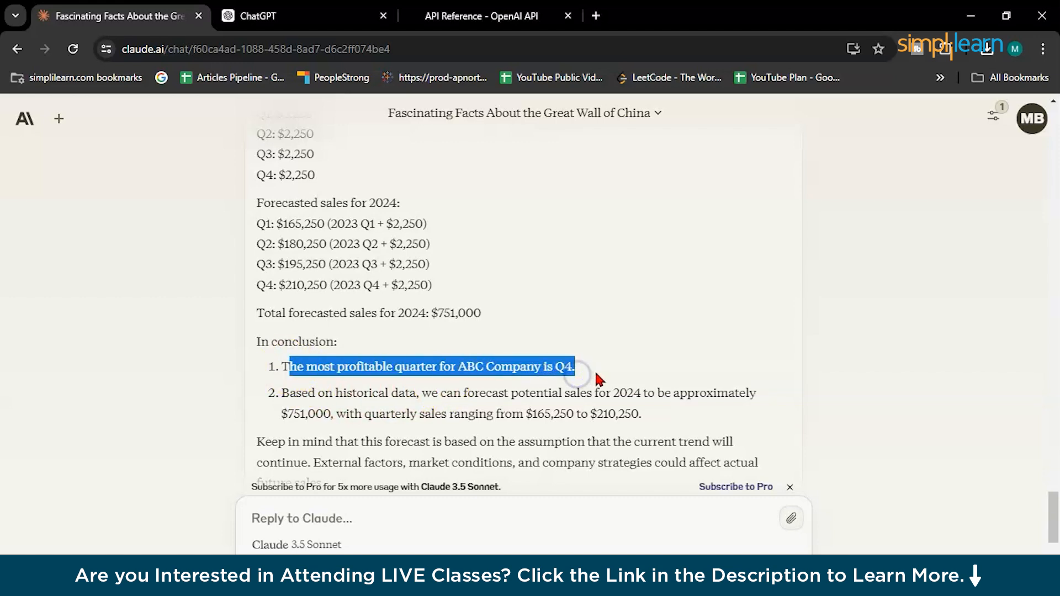
scroll(595, 370, "up", 7)
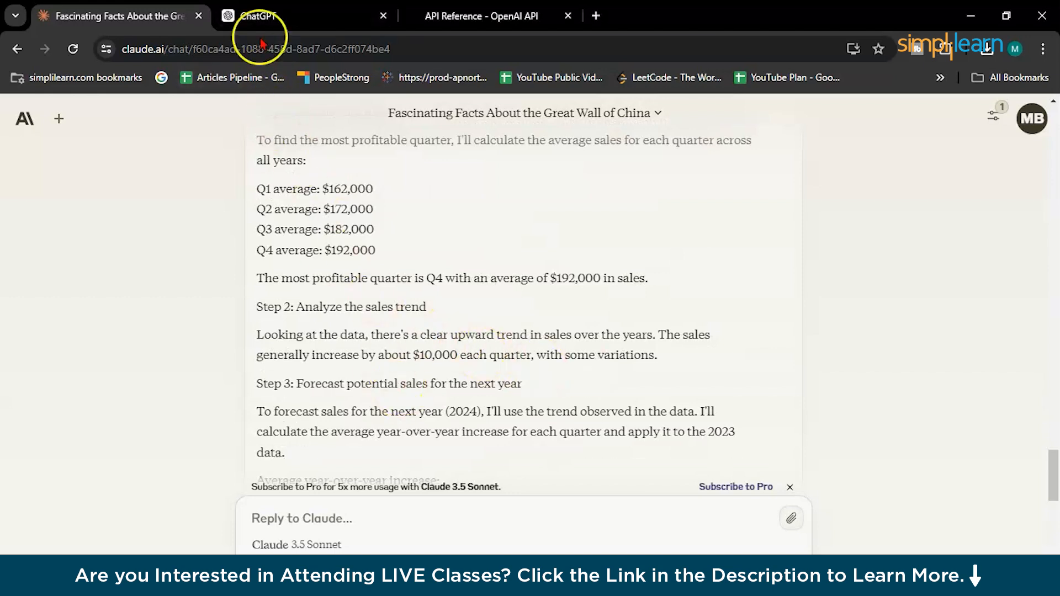
Compare the most profitable quarter's average sales by highlighting that figure in ChatGPT's answer and in Claude's
left_click(259, 17)
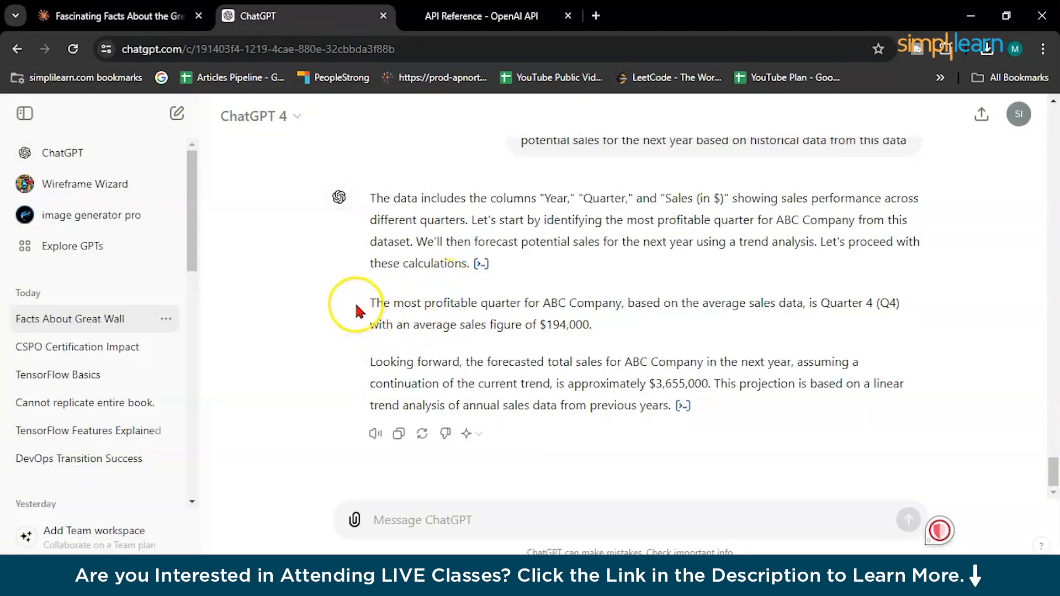
left_click_drag(369, 303, 882, 301)
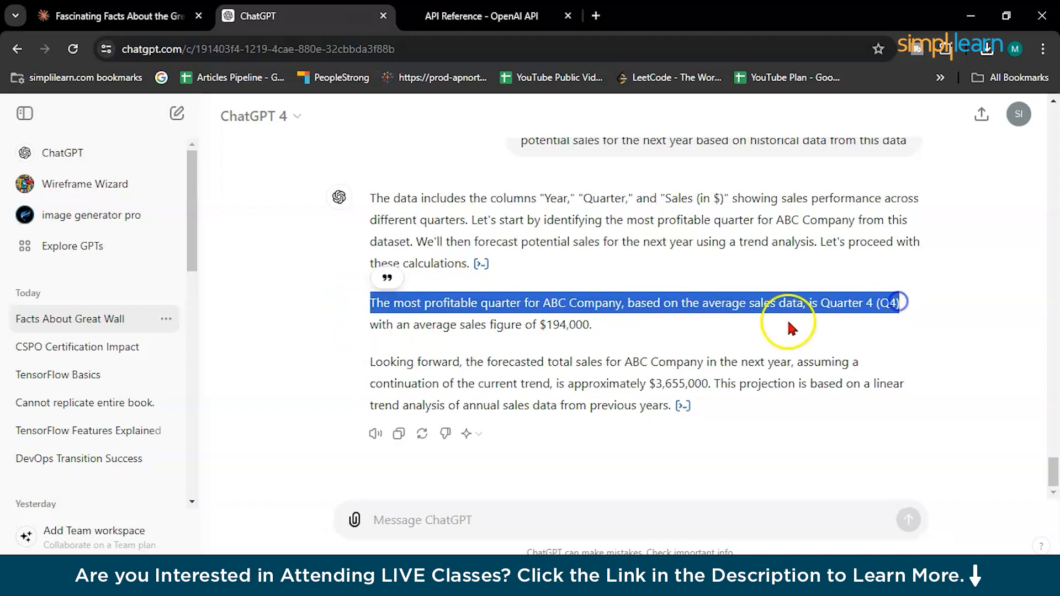
left_click_drag(369, 326, 598, 326)
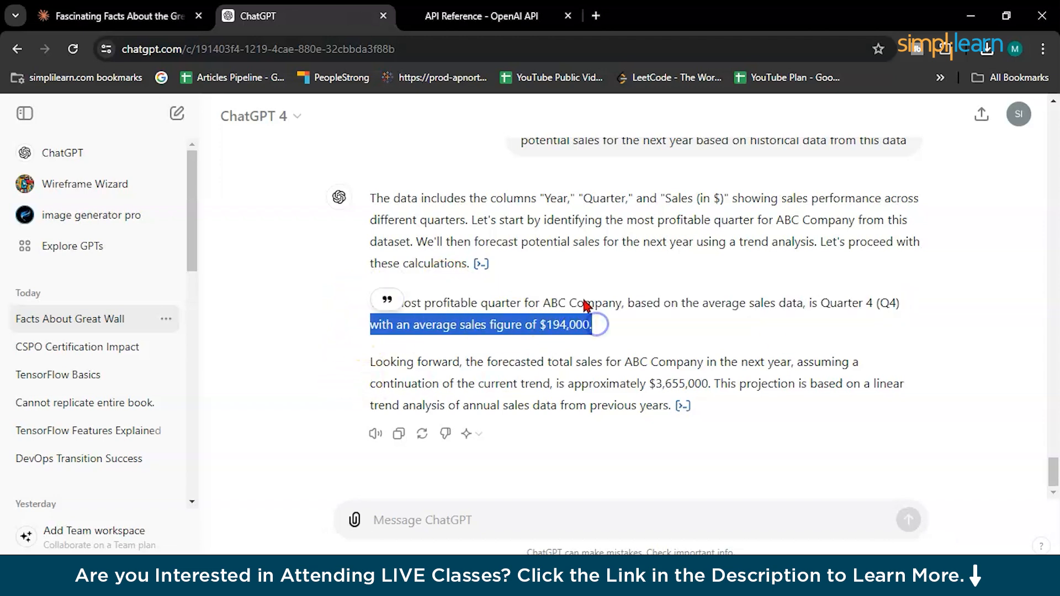
left_click(177, 16)
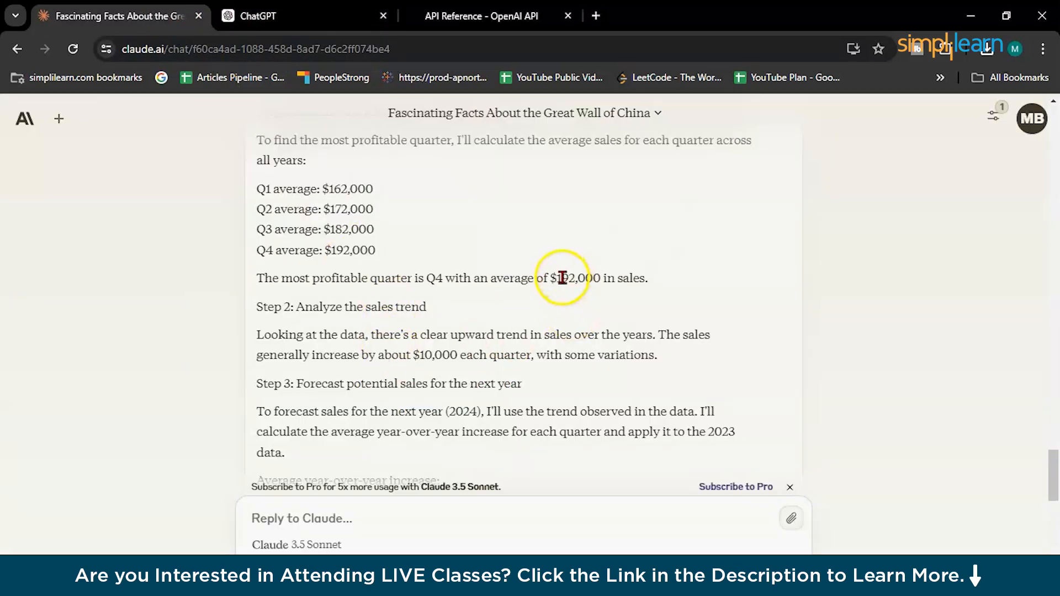
left_click_drag(562, 278, 647, 282)
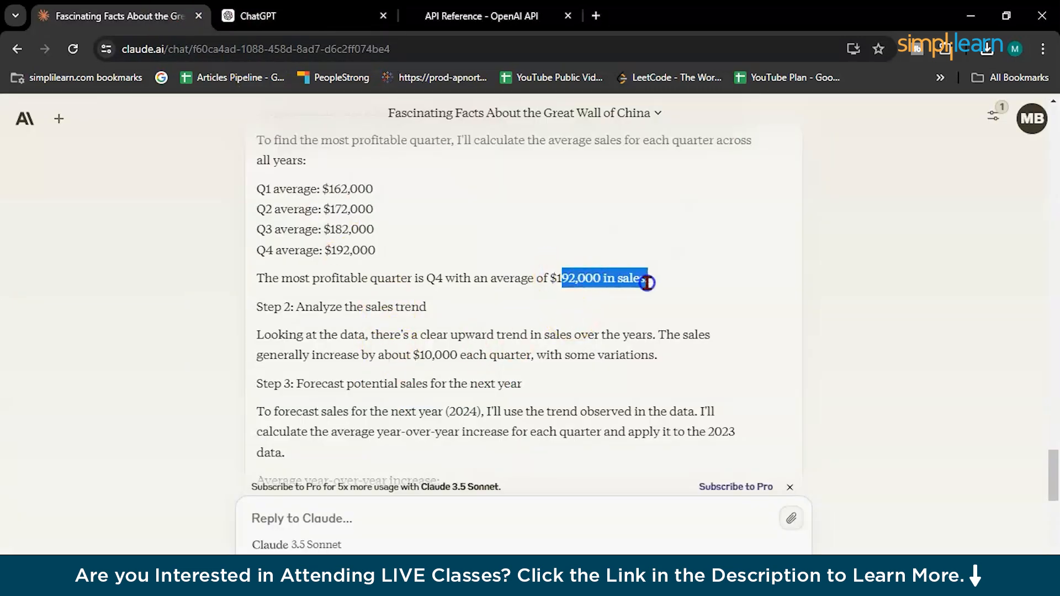
Return to ChatGPT and examine its forecast of total sales for the next year
left_click(255, 16)
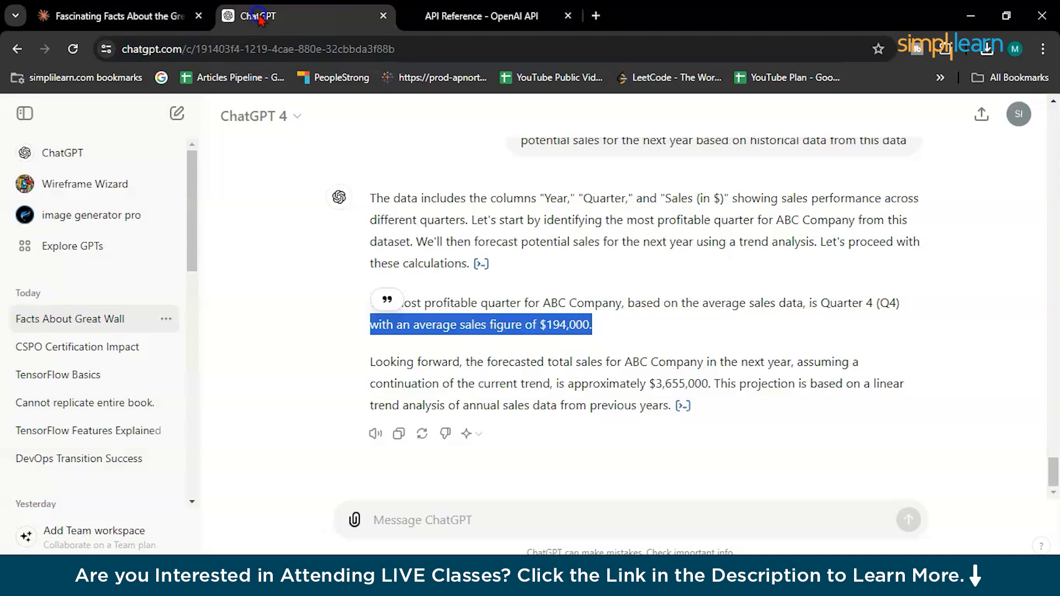
left_click(386, 356)
left_click_drag(369, 361, 652, 387)
left_click(653, 388)
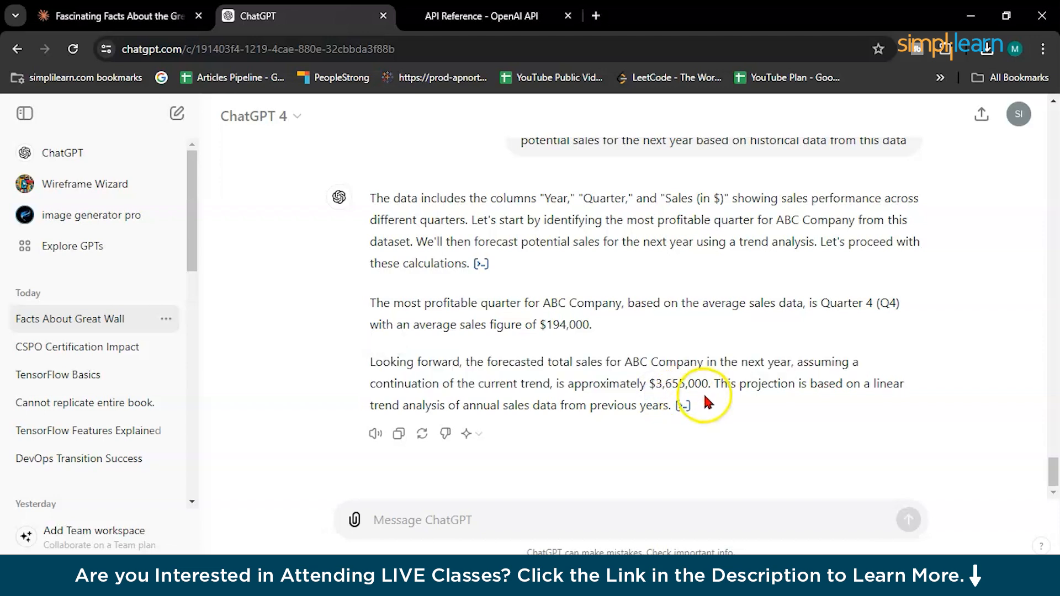
Switch to Claude and examine the 2024 sales total and quarterly range in its conclusion
left_click(154, 14)
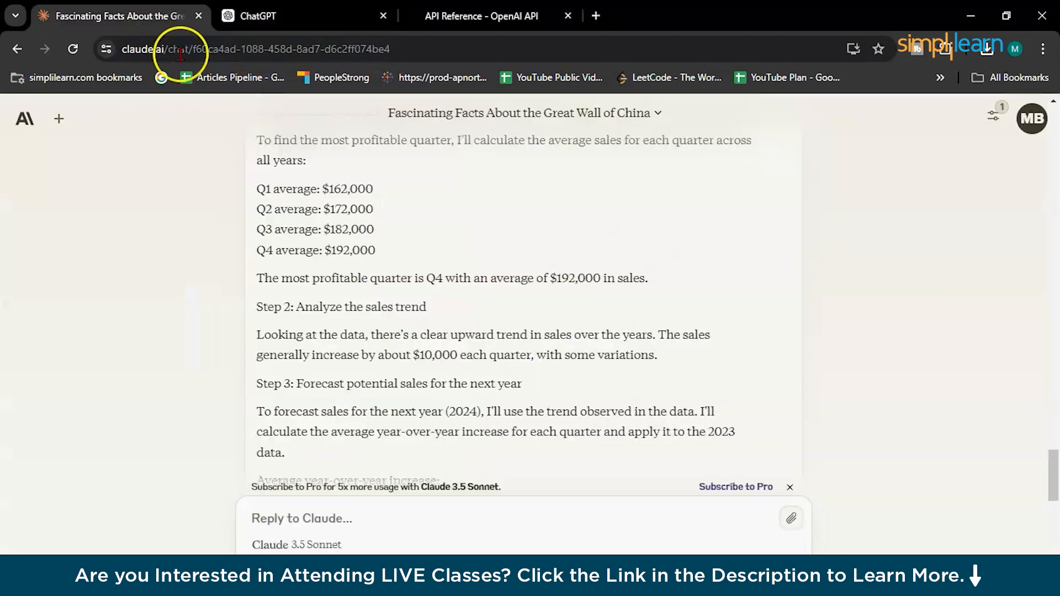
scroll(445, 292, "down", 6)
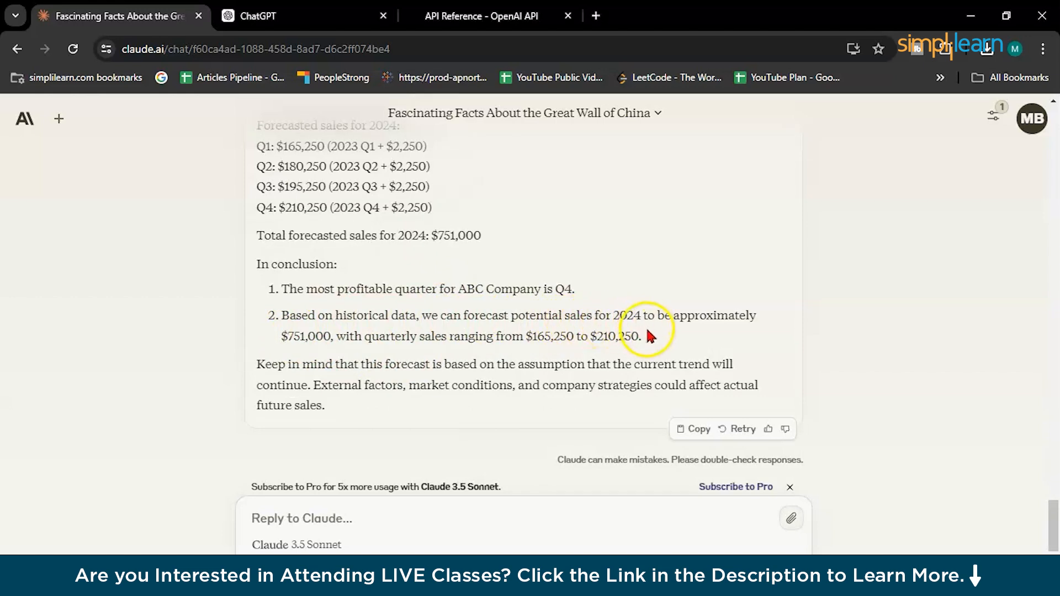
left_click_drag(294, 337, 525, 337)
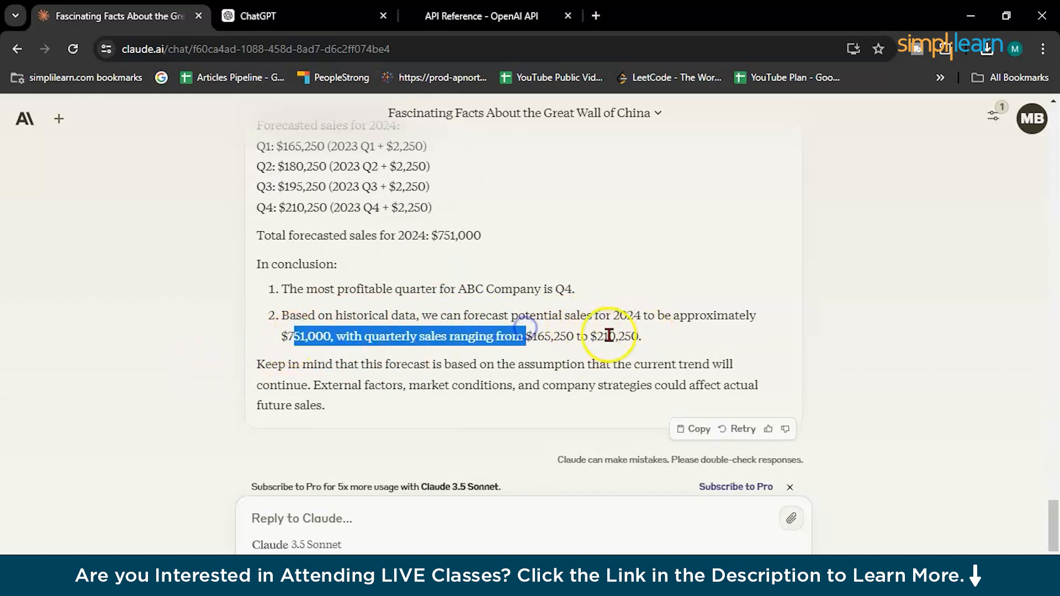
left_click(549, 338)
Go back to ChatGPT and reread its statement on the most profitable quarter
left_click(264, 15)
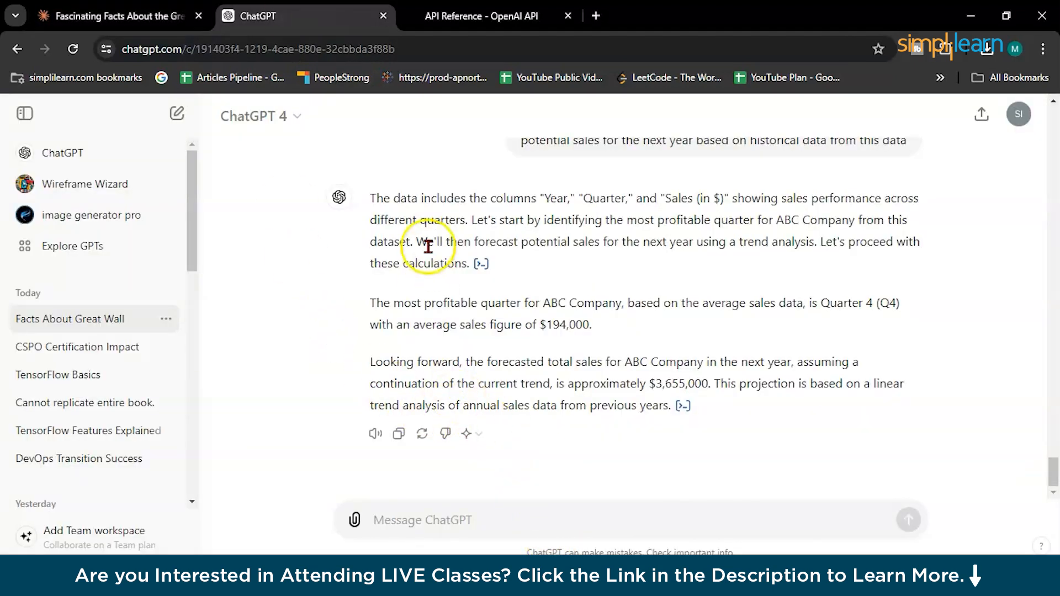
left_click_drag(356, 303, 878, 307)
left_click(778, 327)
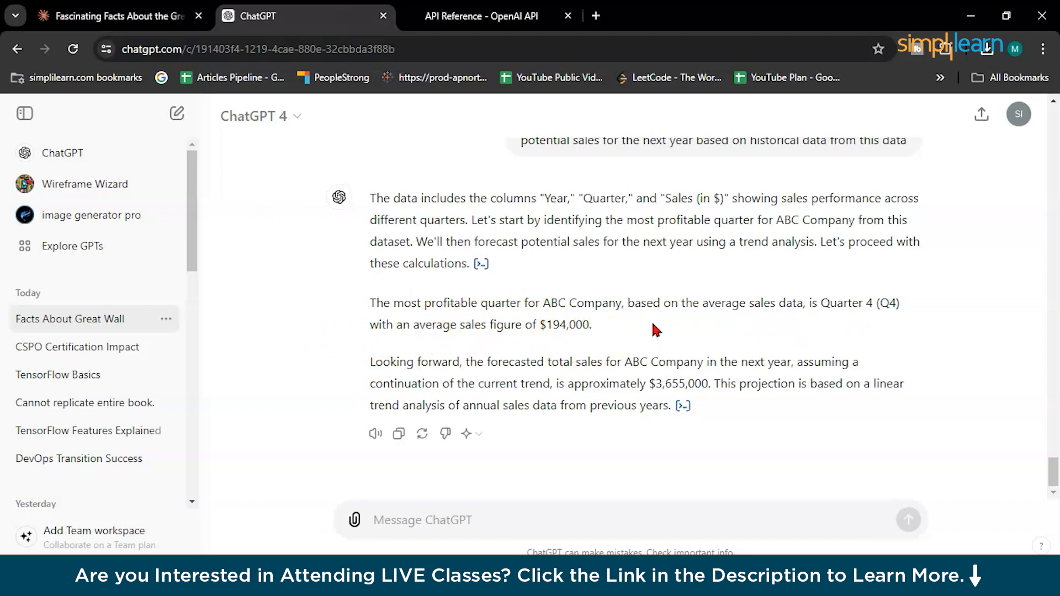
Ask ChatGPT "is it ever ethical to lie? discuss with examples"
left_click(479, 525)
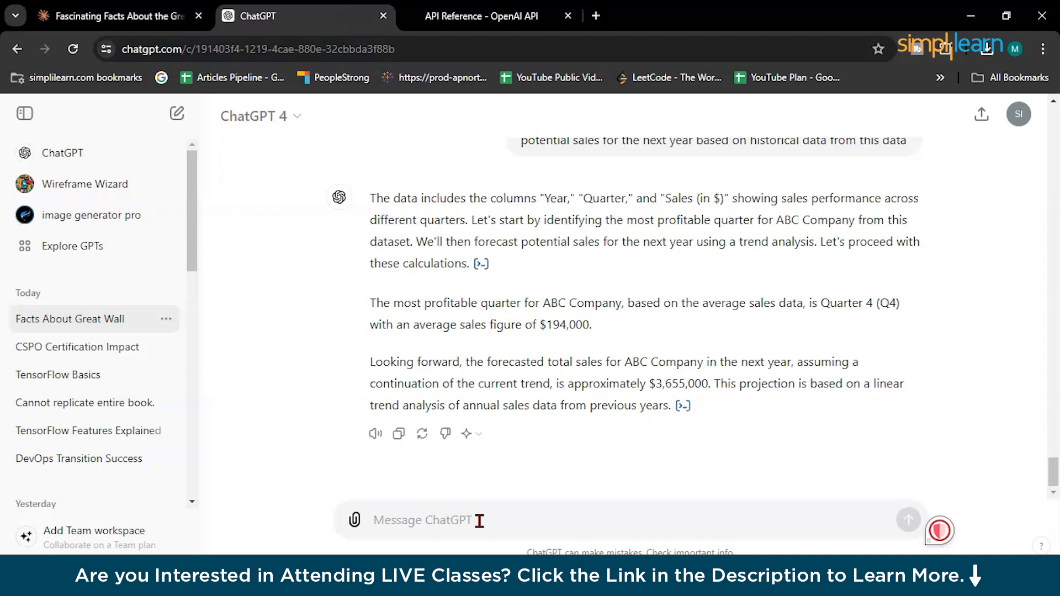
type("is")
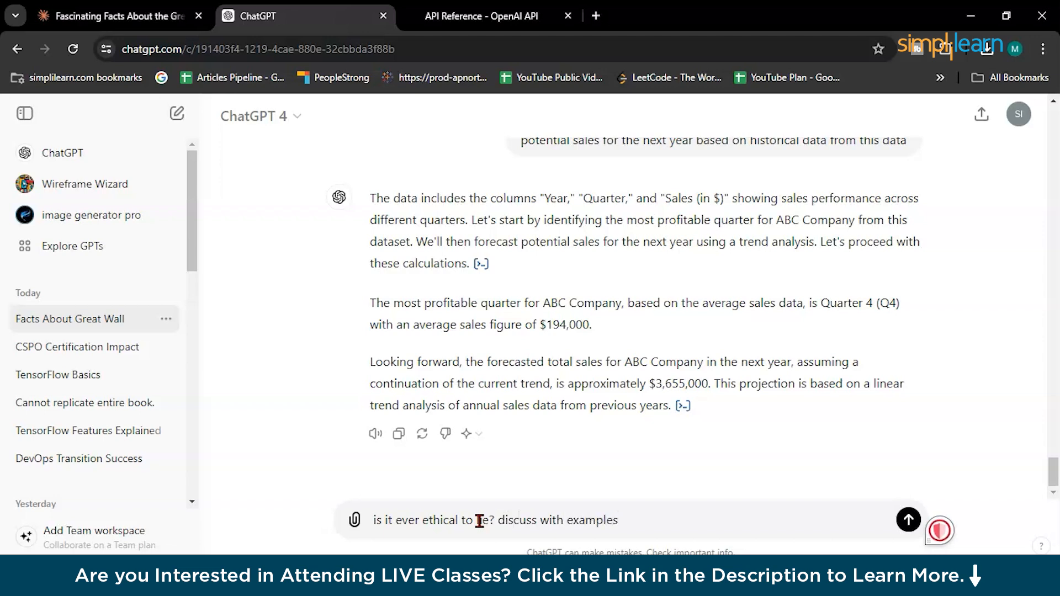
key("Return")
Copy the question "is it ever ethical to lie? discuss with examples" from the ChatGPT conversation and submit it to Claude
left_click(111, 15)
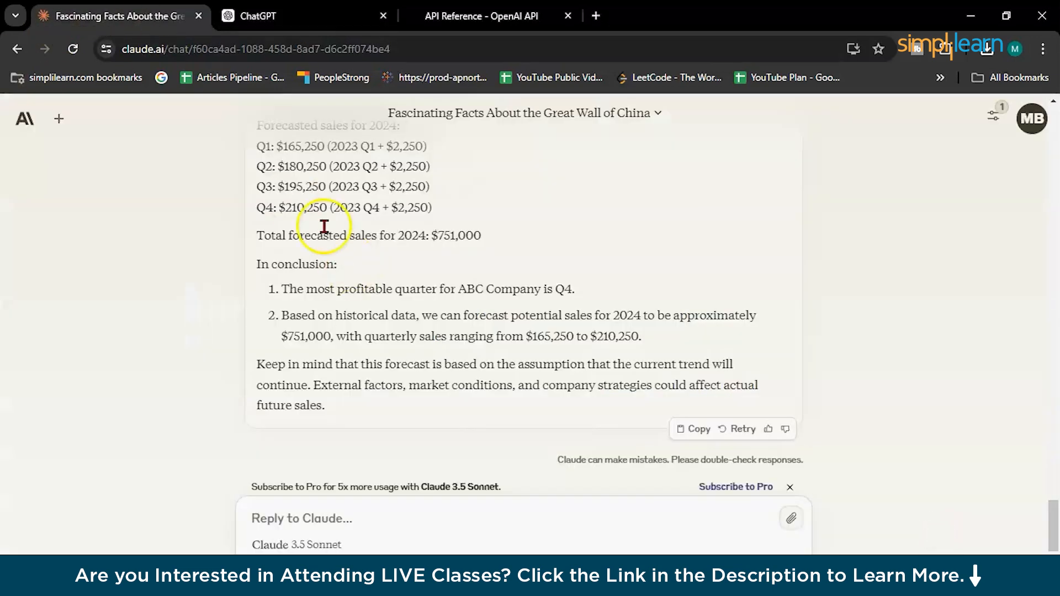
left_click(260, 15)
triple_click(765, 367)
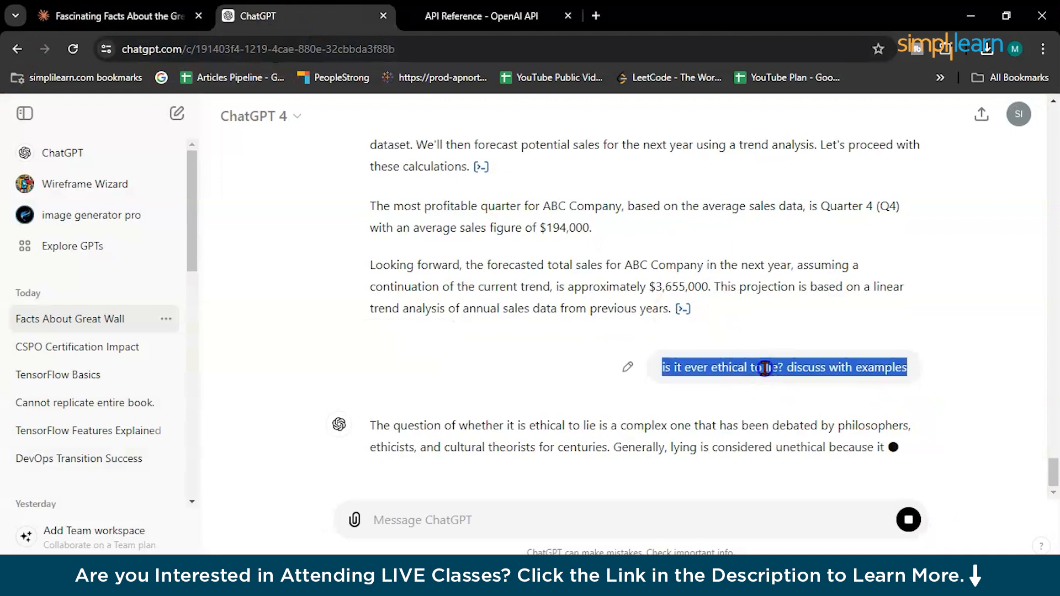
key("ctrl+shift+Tab")
left_click(475, 518)
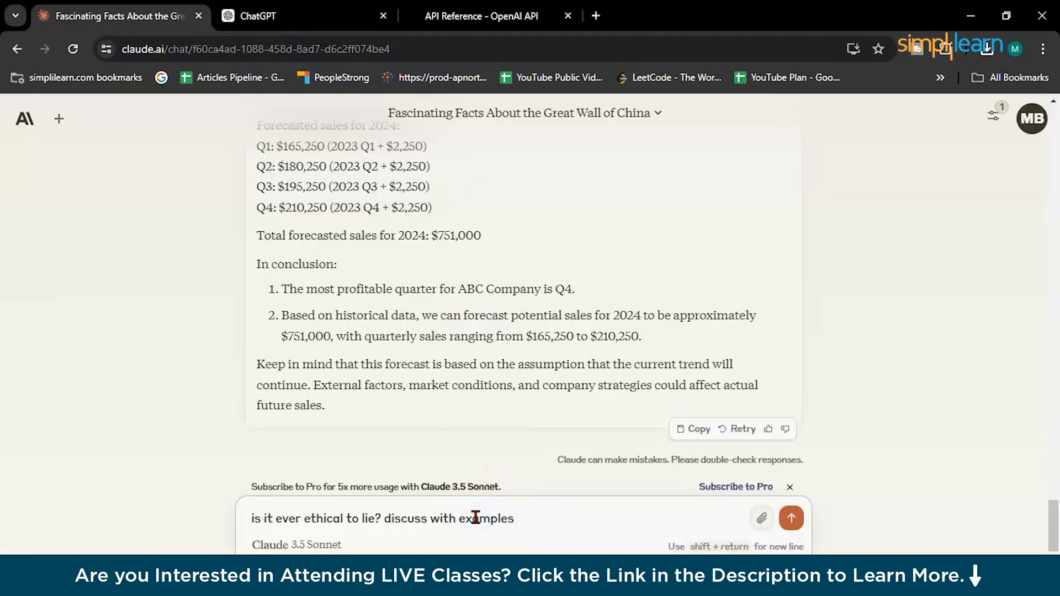
key("Return")
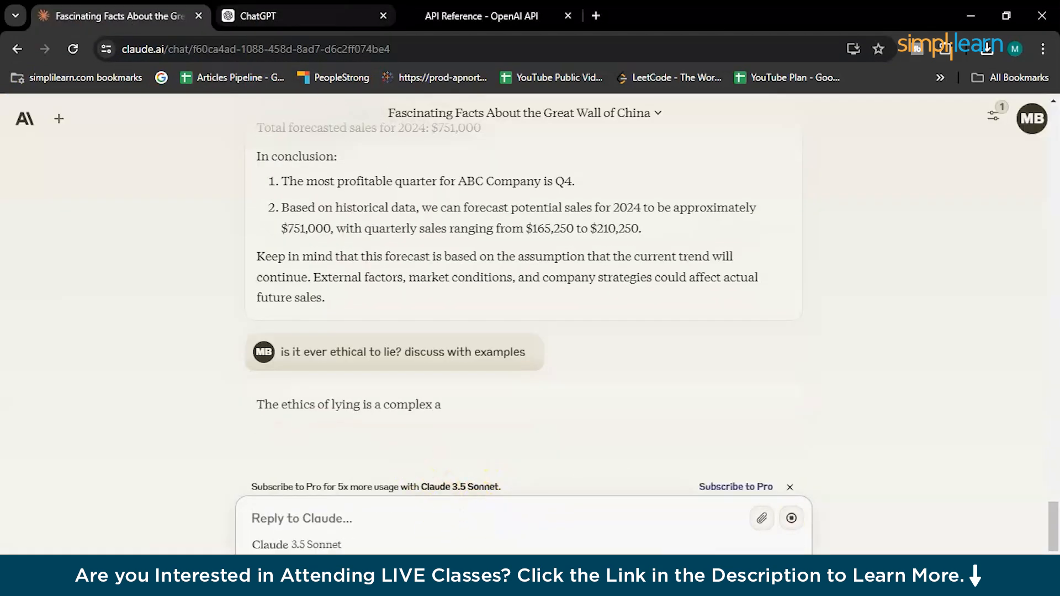
Switch to ChatGPT and examine the introduction and first examples of its answer on whether lying is ethical
key("ctrl+Tab")
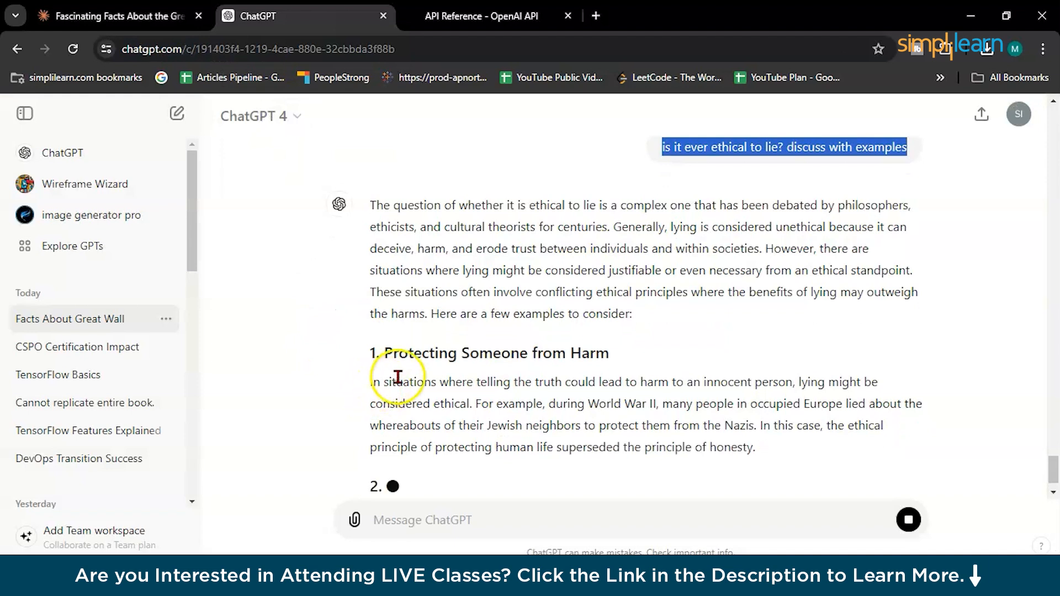
scroll(420, 342, "up", 3)
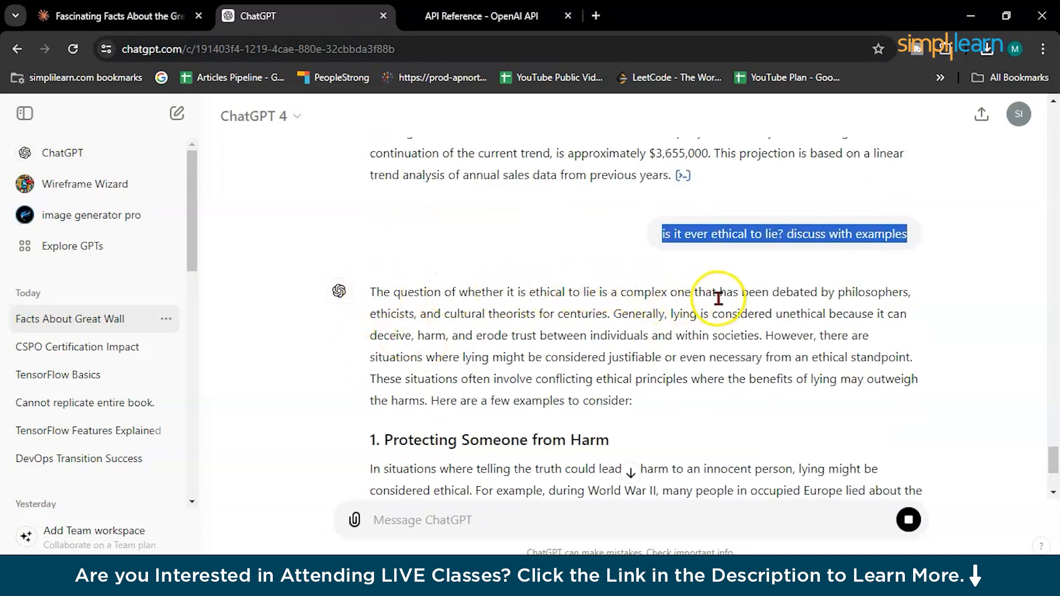
left_click(743, 298)
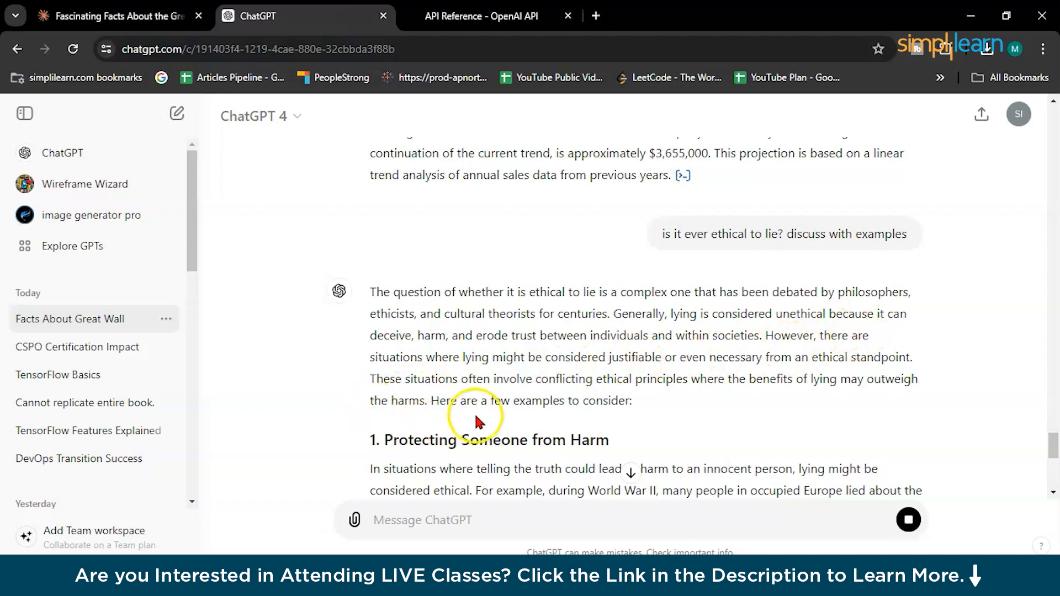
scroll(447, 393, "down", 4)
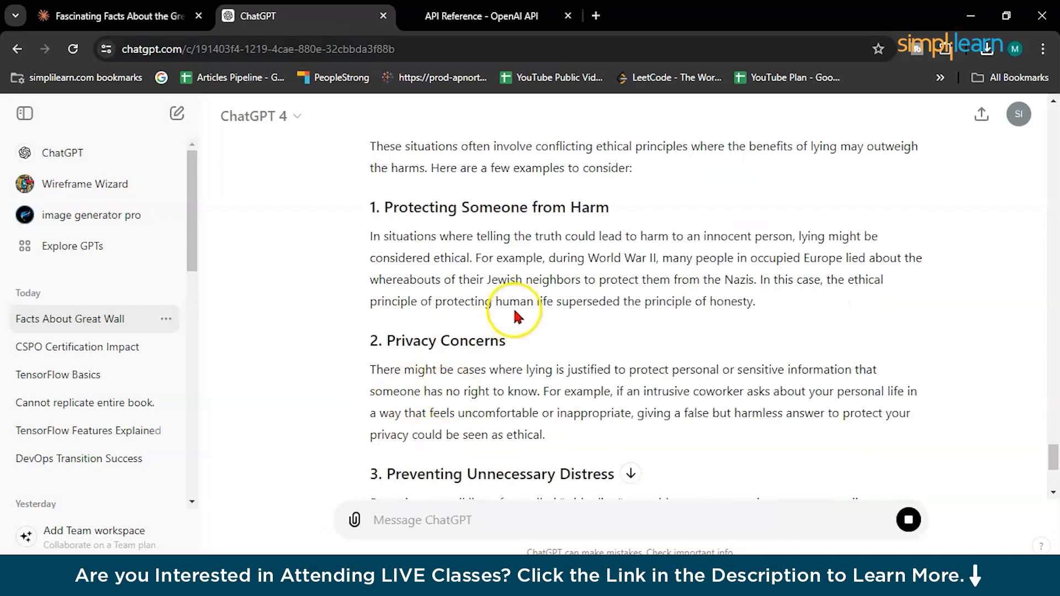
scroll(496, 298, "up", 1)
left_click_drag(488, 246, 658, 251)
left_click(658, 252)
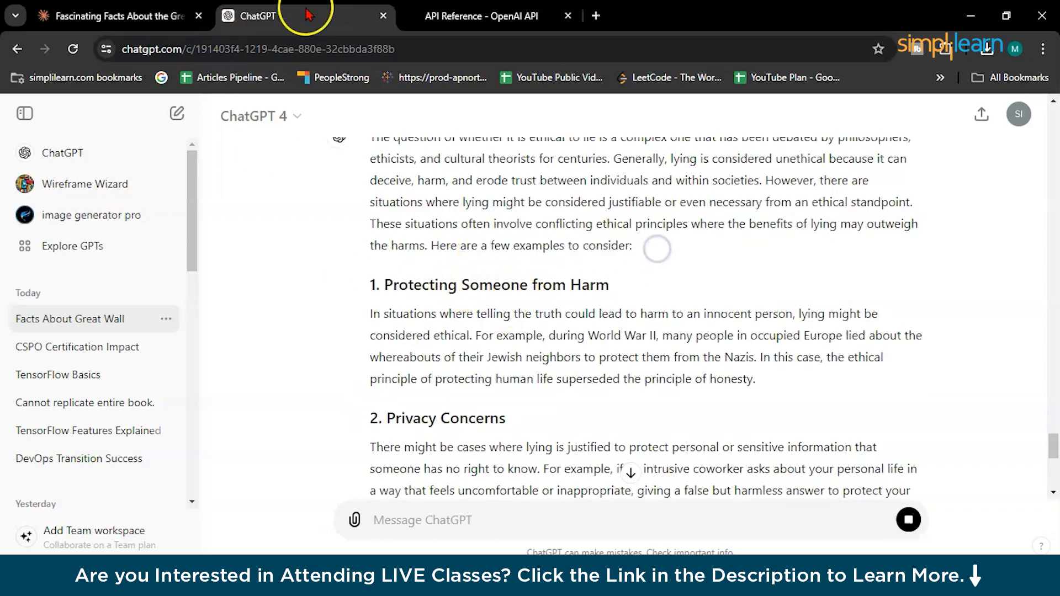
Switch to Claude and examine the opening and the philosophical perspectives in its answer on lying
left_click(165, 16)
scroll(346, 318, "up", 5)
scroll(346, 319, "up", 12)
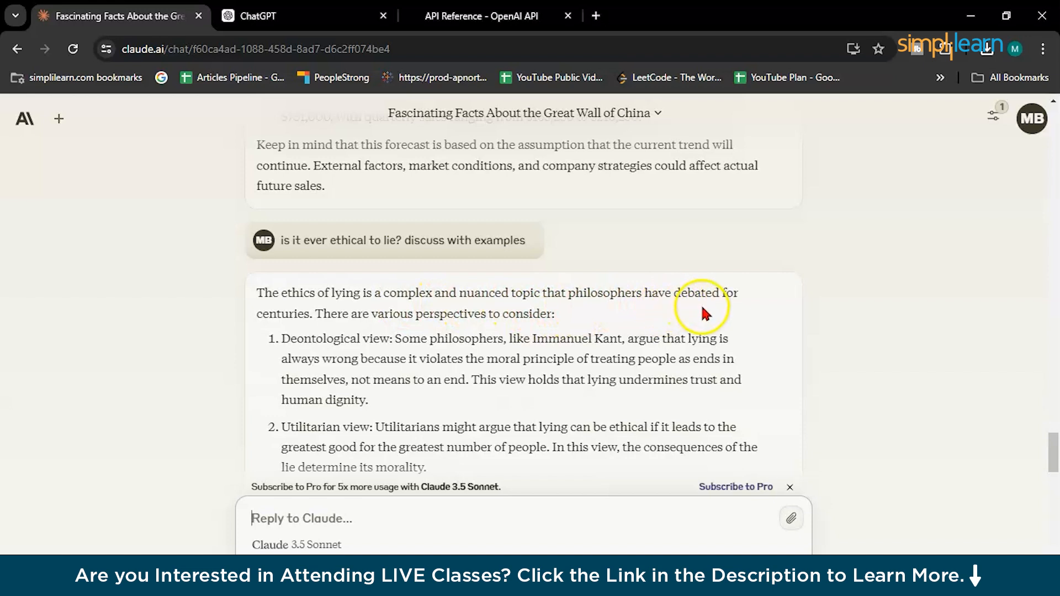
scroll(387, 342, "down", 1)
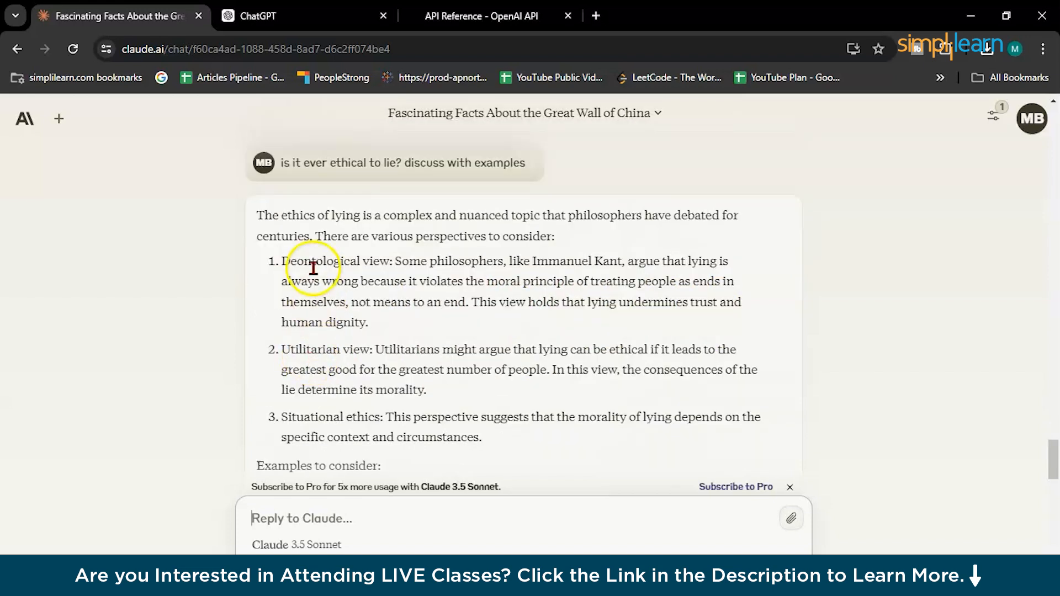
Return to ChatGPT and skim its remaining examples of lying and its closing discussion
left_click(309, 17)
scroll(340, 381, "down", 5)
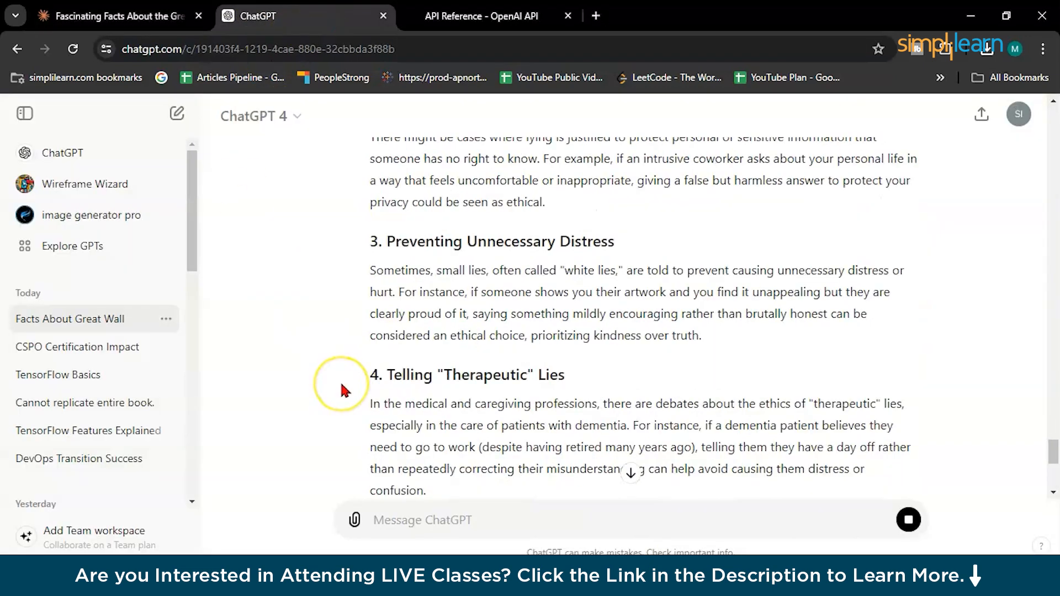
scroll(340, 381, "down", 8)
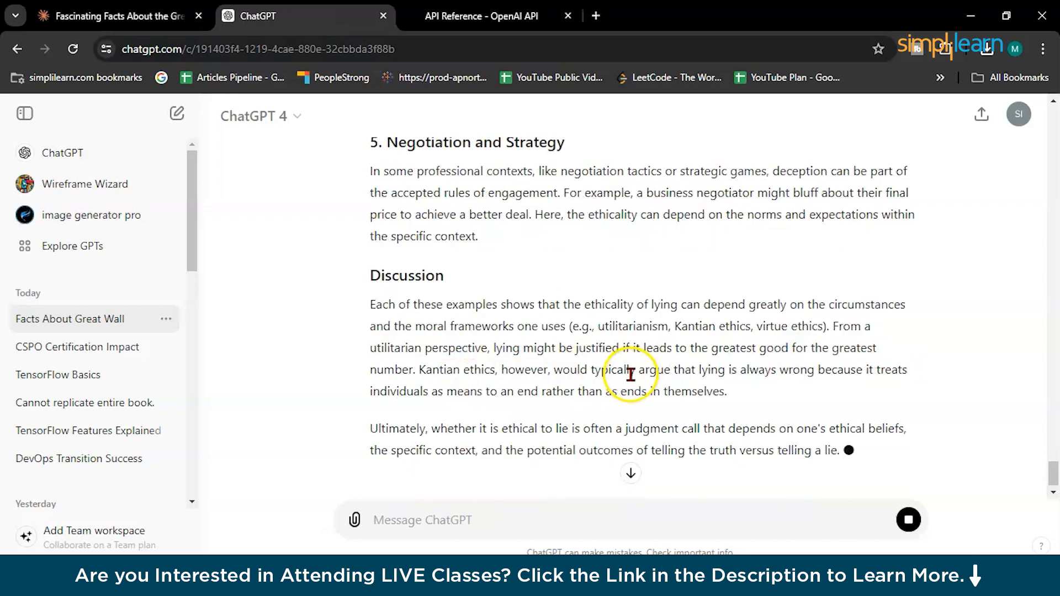
scroll(687, 364, "down", 1)
scroll(621, 356, "up", 6)
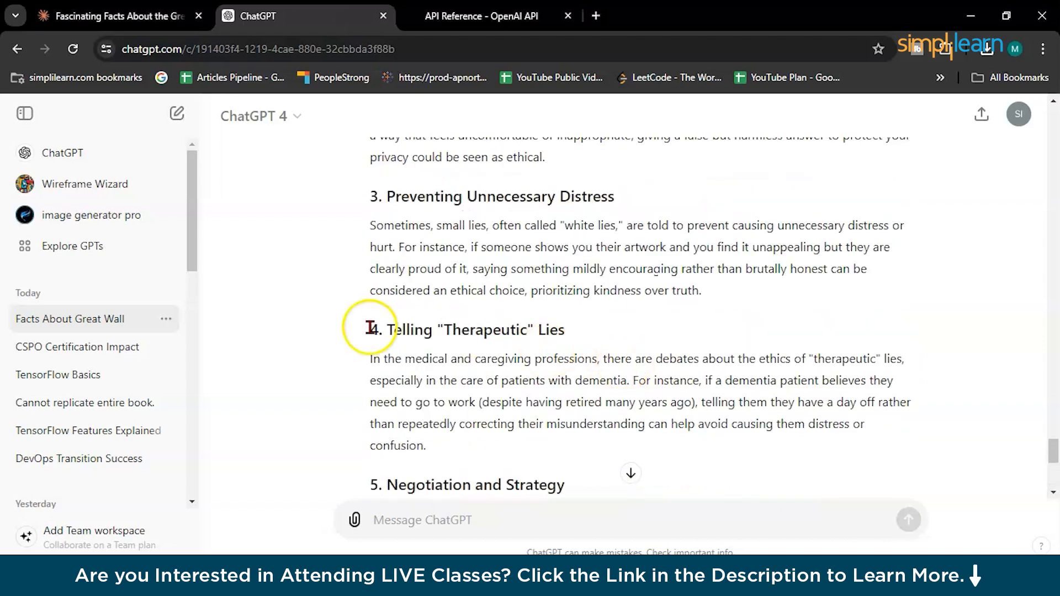
scroll(370, 328, "up", 9)
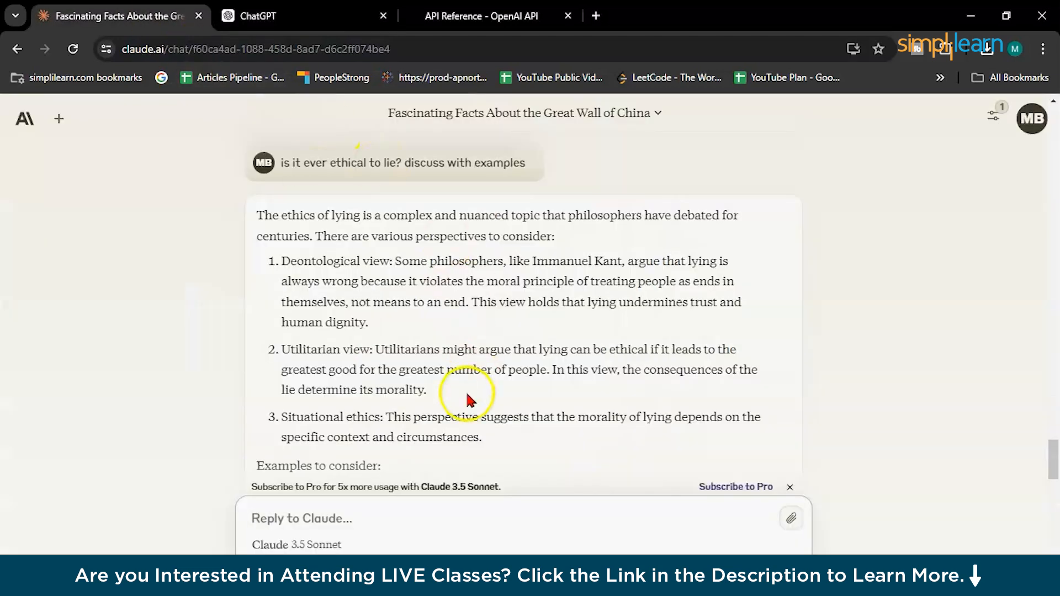
Compare the philosophical views with the "Examples to consider" list in Claude's answer, highlighting both passages
scroll(467, 394, "down", 4)
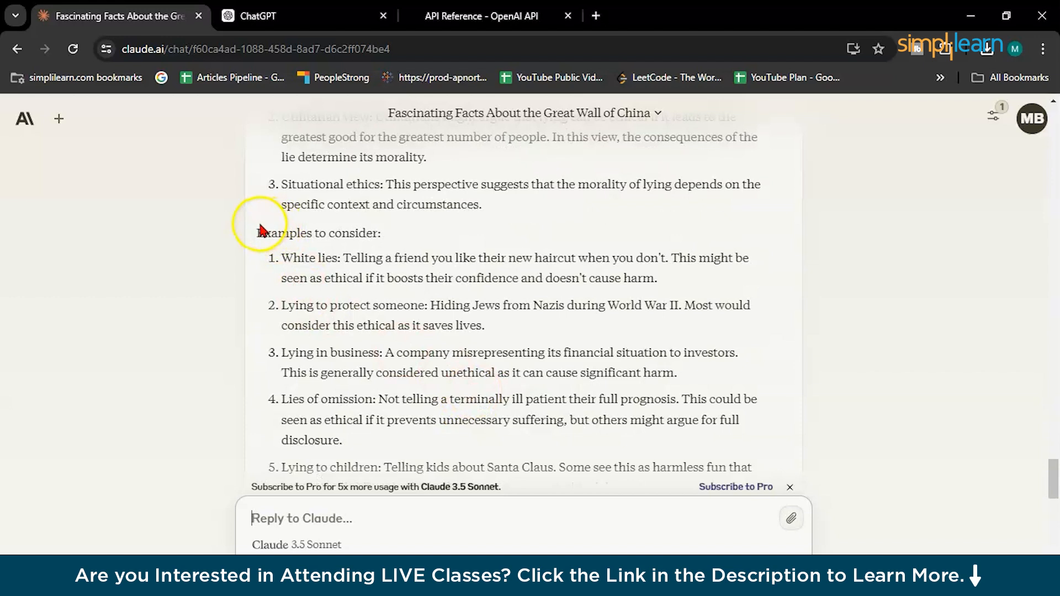
scroll(262, 231, "up", 3)
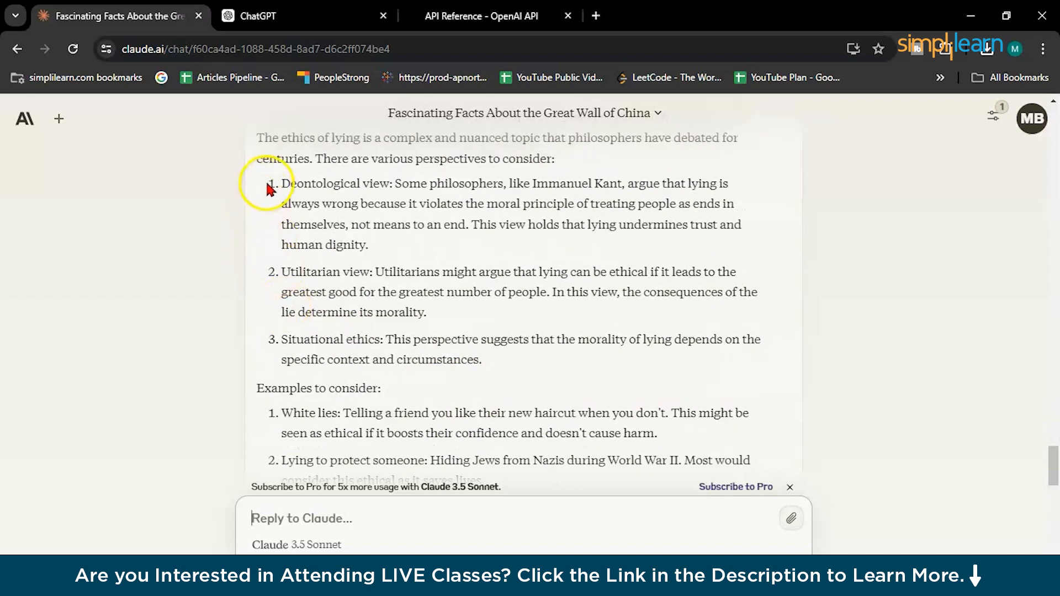
left_click_drag(269, 189, 427, 311)
scroll(263, 405, "down", 3)
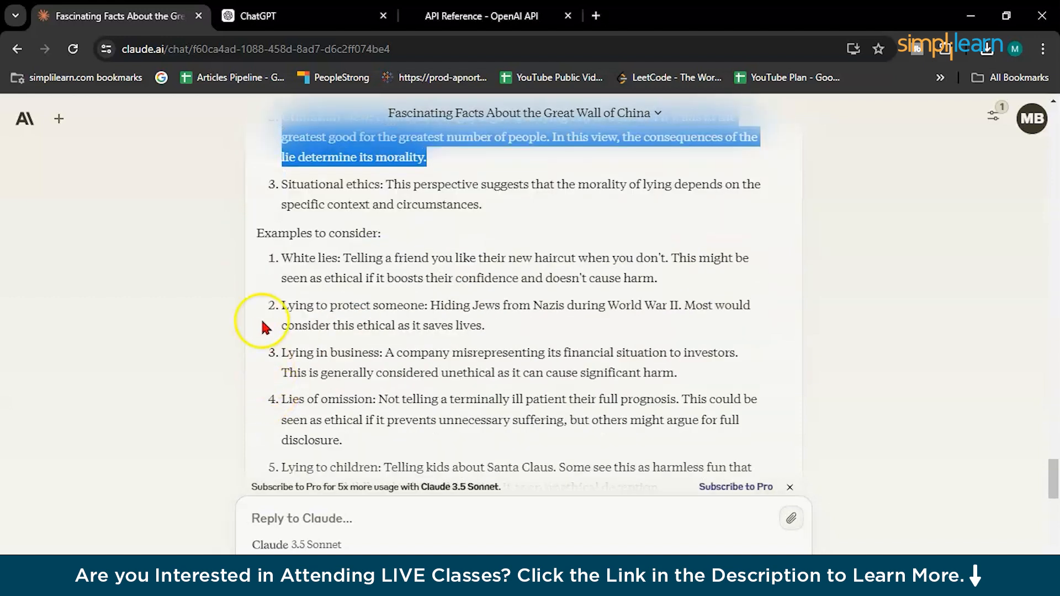
left_click_drag(255, 232, 386, 398)
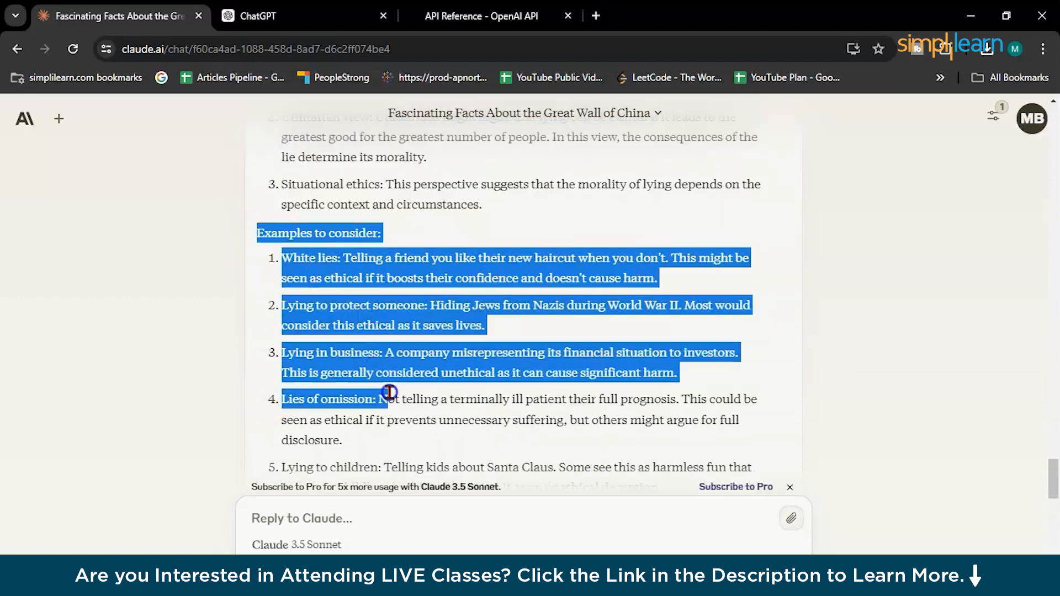
Switch to ChatGPT and review its examples on protecting someone from harm, privacy concerns and preventing unnecessary distress
left_click(274, 20)
scroll(338, 290, "up", 4)
scroll(348, 288, "down", 5)
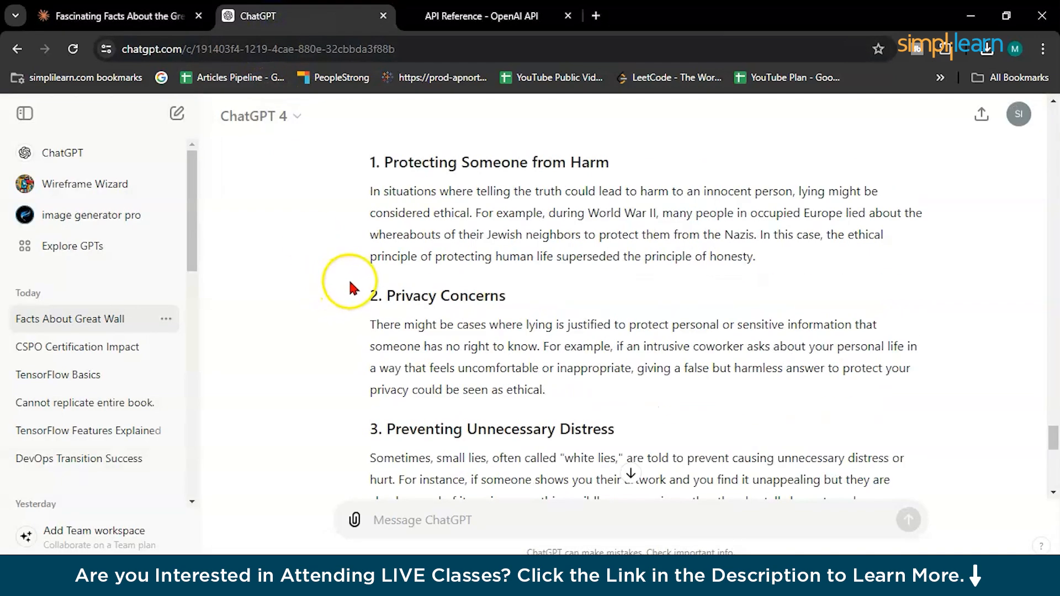
left_click_drag(368, 148, 350, 178)
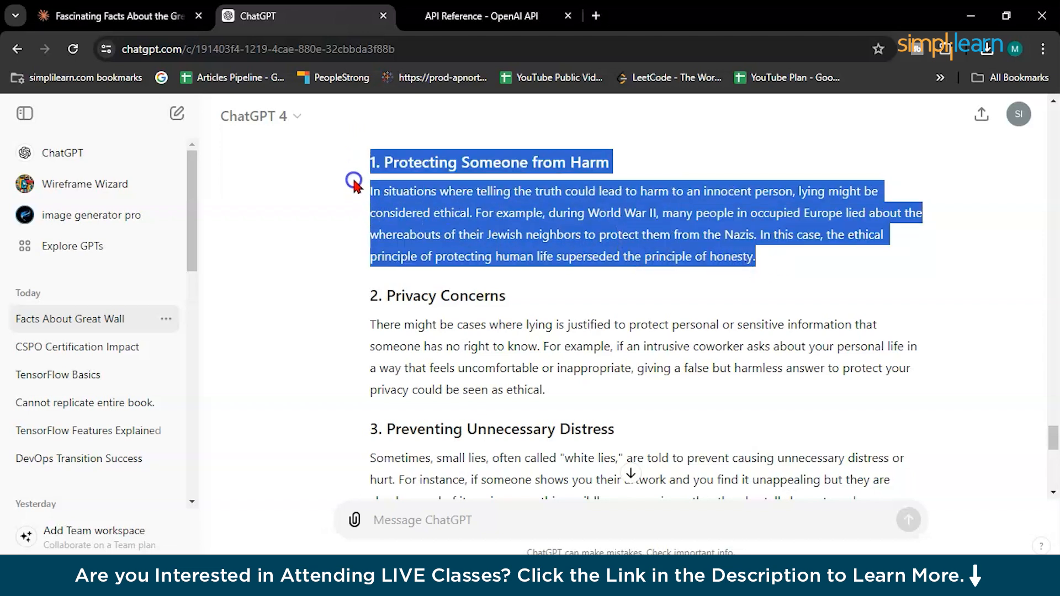
left_click(442, 171)
left_click_drag(362, 310, 479, 305)
scroll(515, 332, "down", 3)
left_click_drag(364, 277, 634, 266)
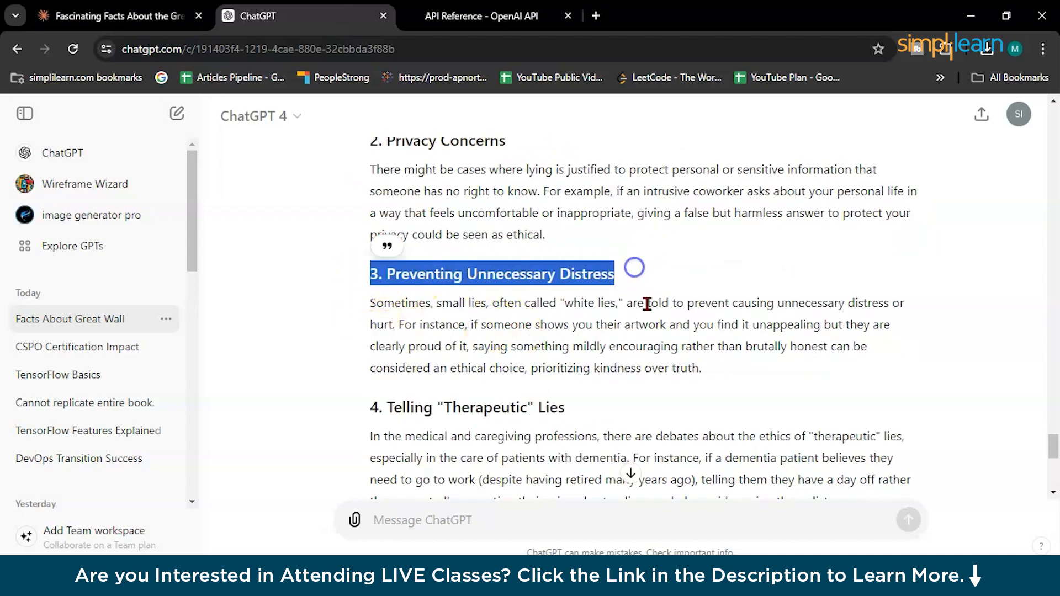
Review ChatGPT's examples on therapeutic lies and on negotiation and strategy, and read its concluding discussion
scroll(634, 266, "down", 1)
left_click_drag(373, 326, 580, 329)
scroll(496, 406, "down", 2)
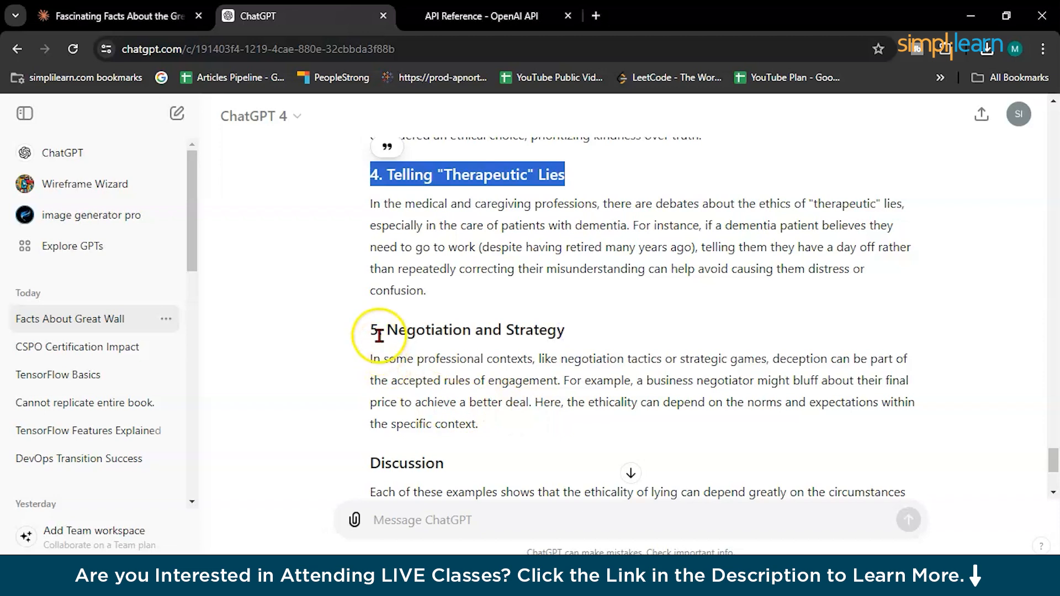
left_click_drag(379, 330, 547, 330)
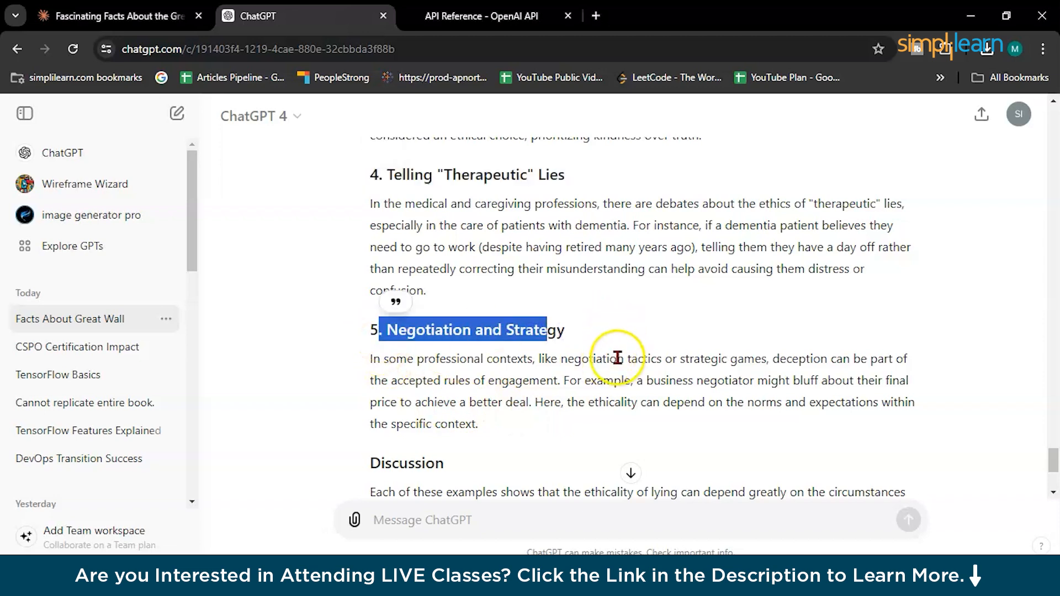
left_click(618, 357)
scroll(618, 358, "down", 3)
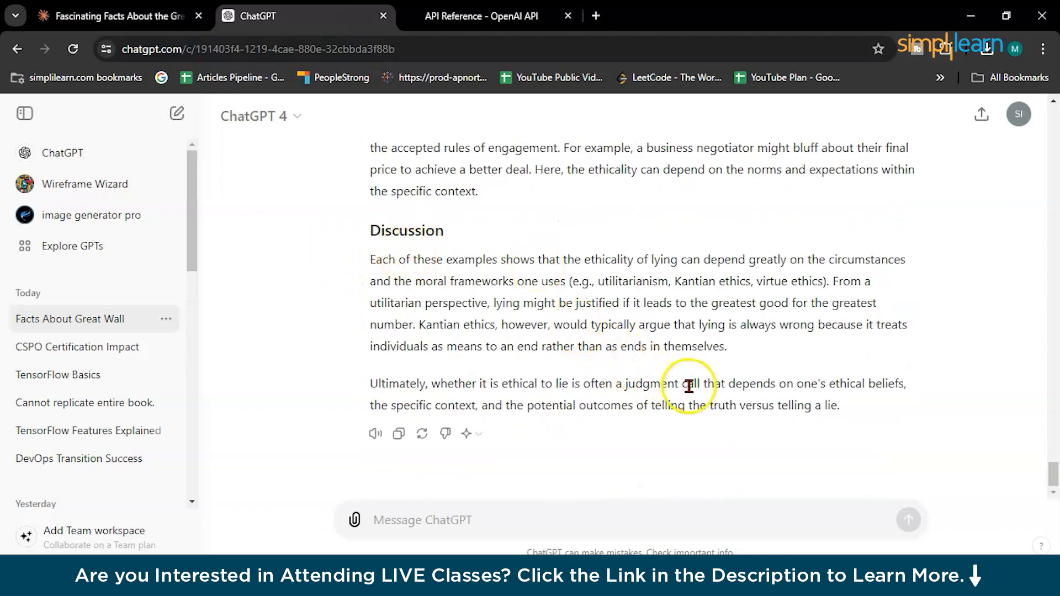
Switch to Claude and examine its arguments for and against lying and its closing analysis
left_click(126, 17)
scroll(442, 303, "down", 3)
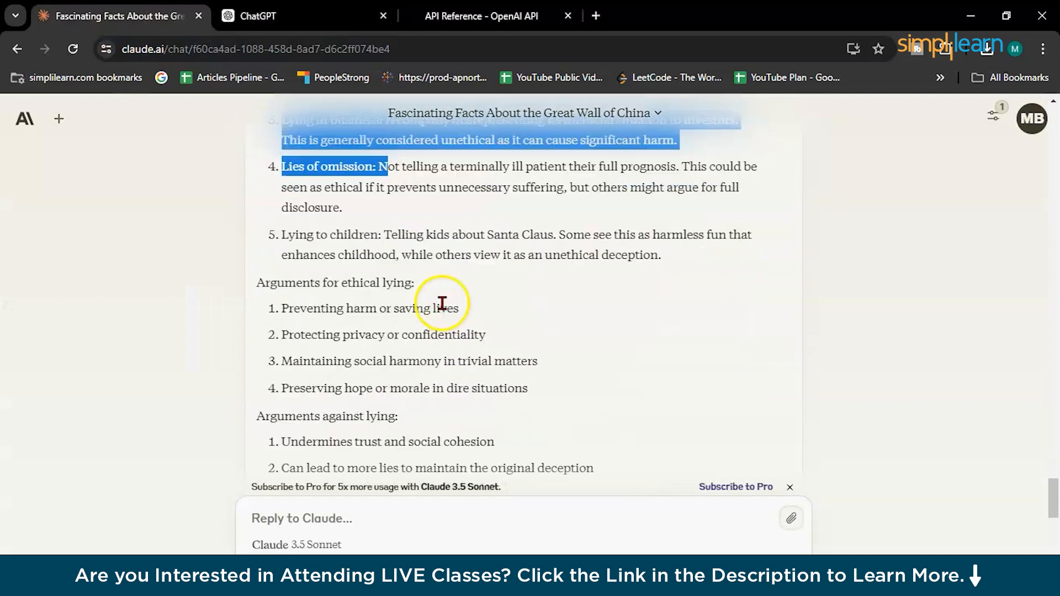
scroll(442, 303, "down", 4)
scroll(568, 307, "down", 2)
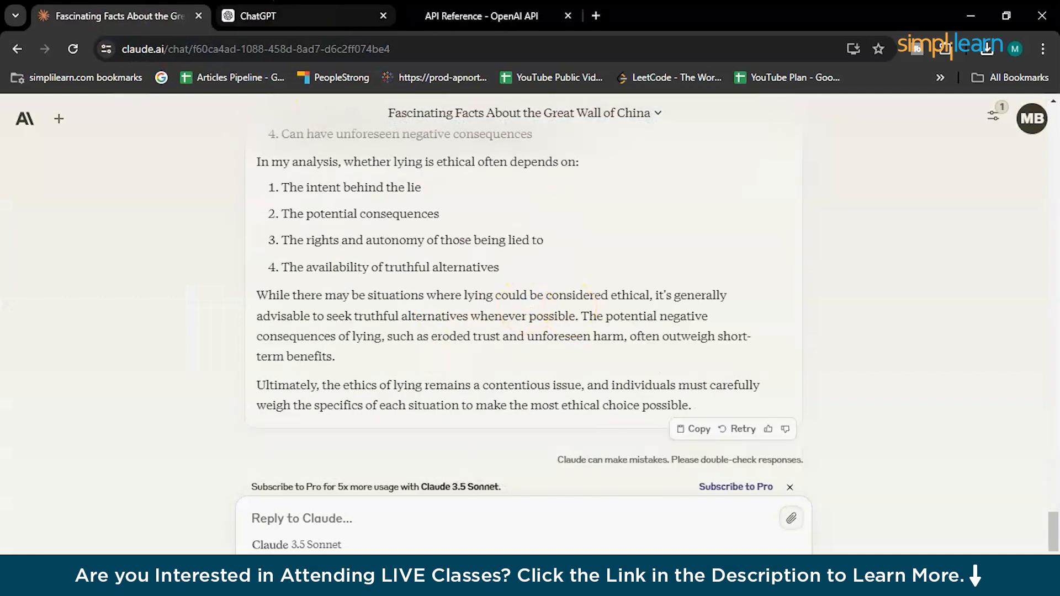
Ask ChatGPT to "create a visual representation of a futuristic city with flying cars"
key("ctrl+Tab")
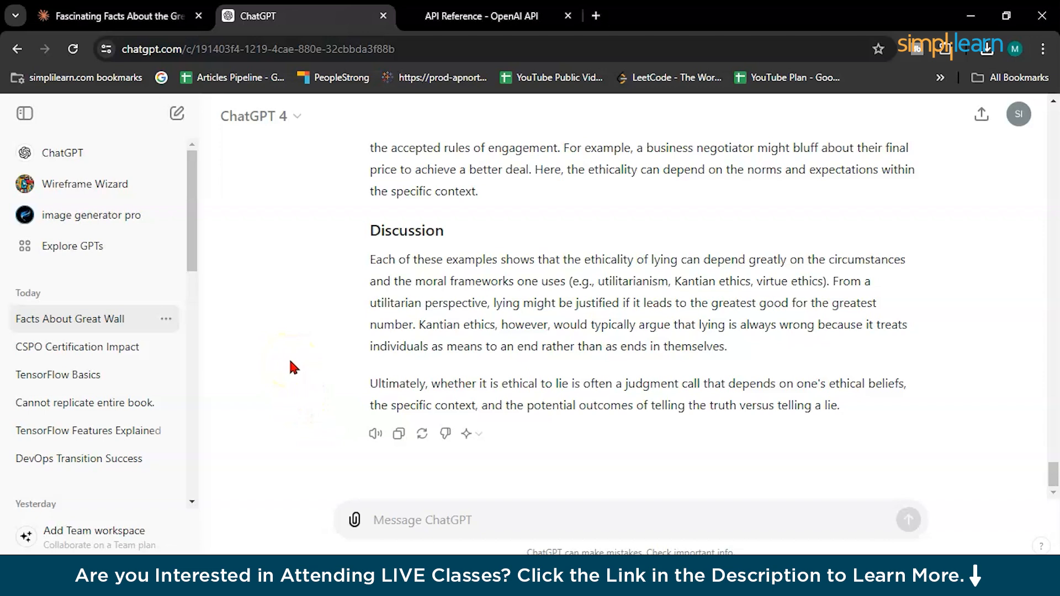
left_click(401, 514)
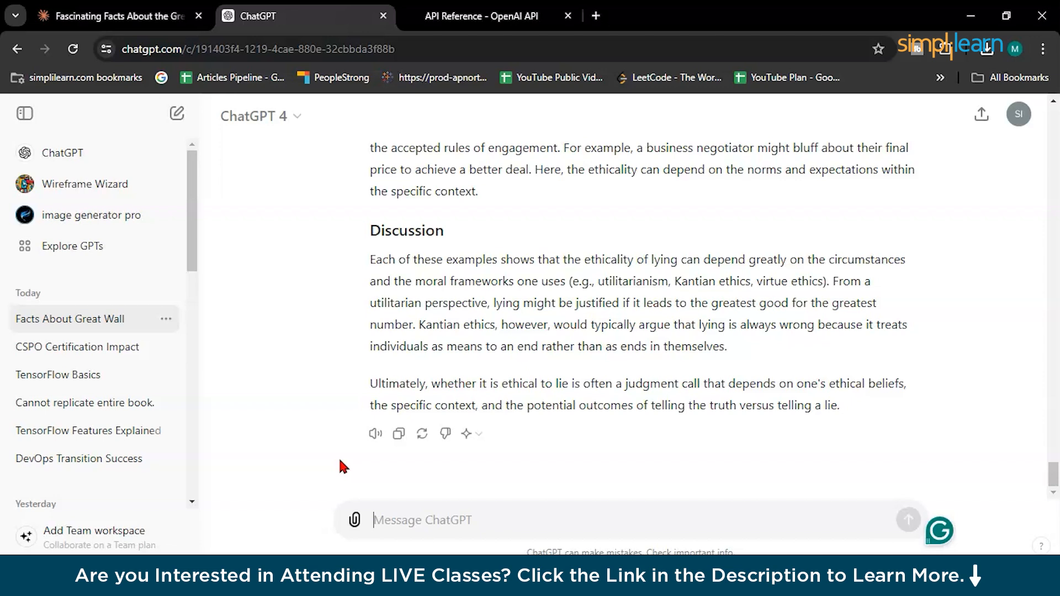
type("create")
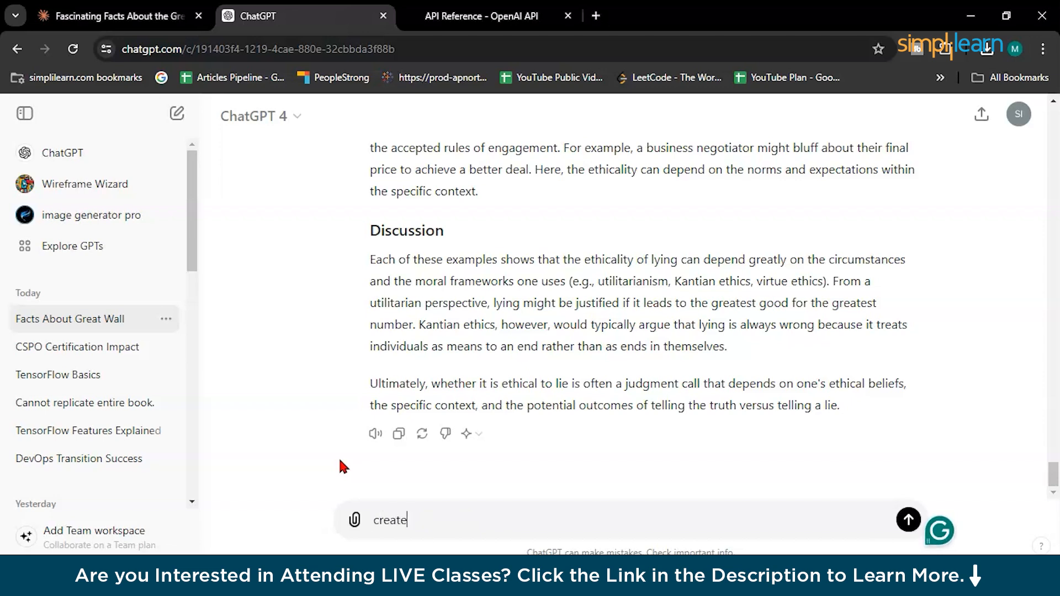
type(" a visual representation of a futuristic city with flying cars")
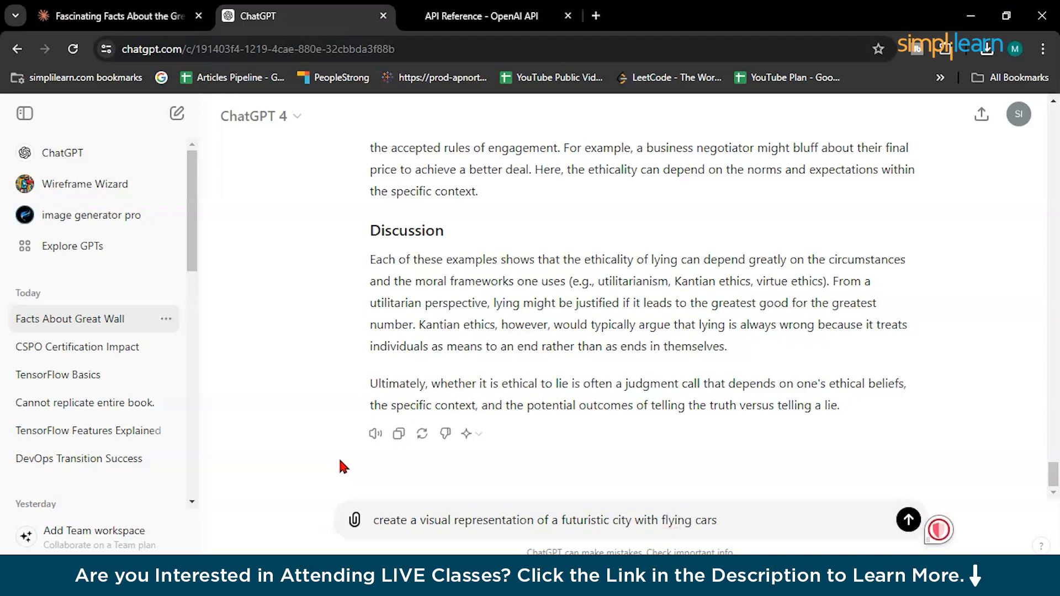
key("Return")
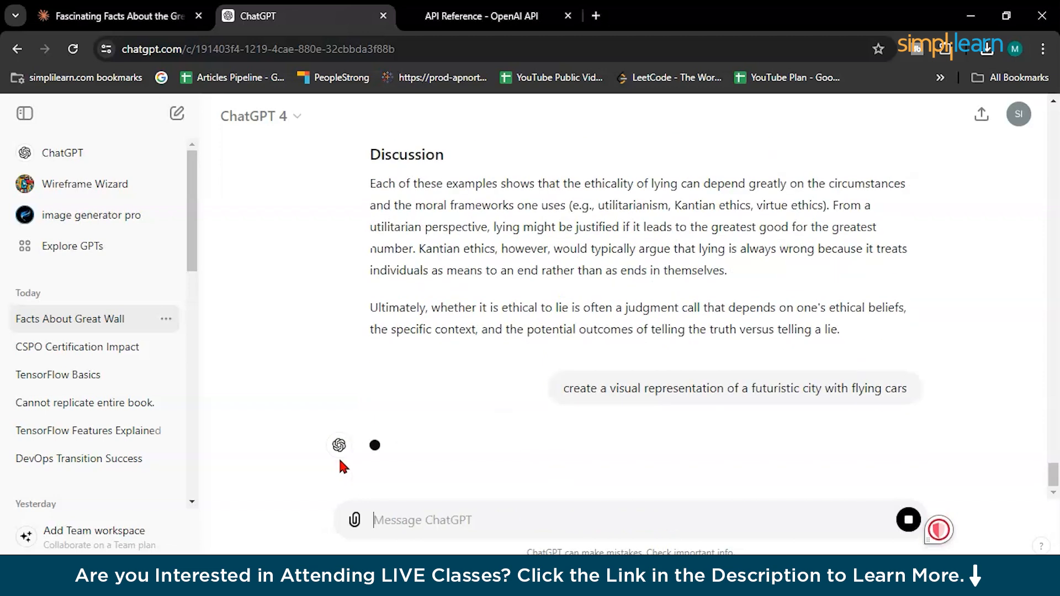
Copy the futuristic city prompt from the ChatGPT conversation, submit it to Claude, and return to ChatGPT
triple_click(613, 386)
key("ctrl+c")
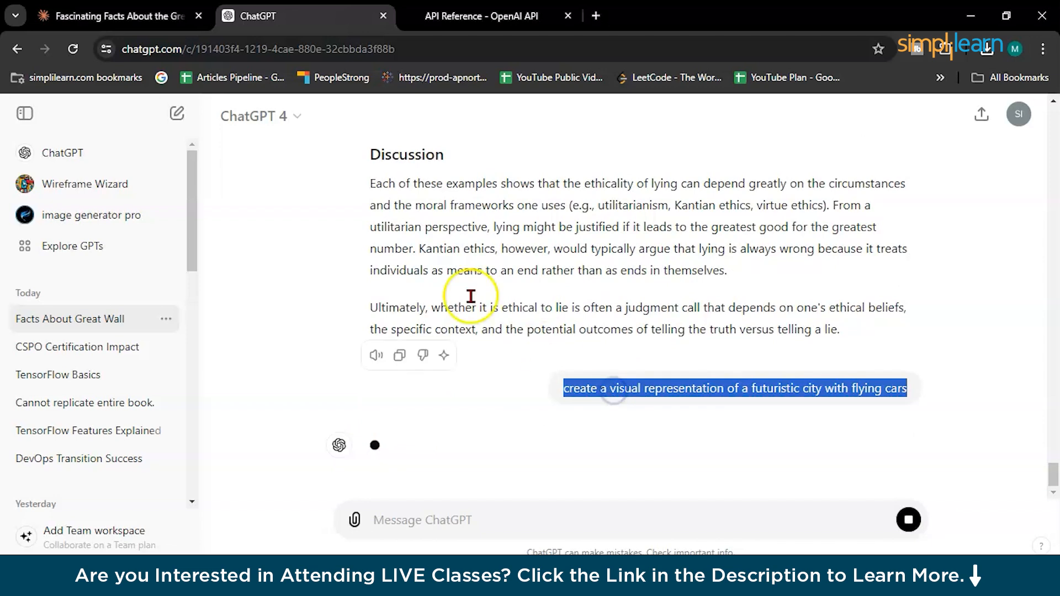
key("ctrl+shift+Tab")
left_click(398, 517)
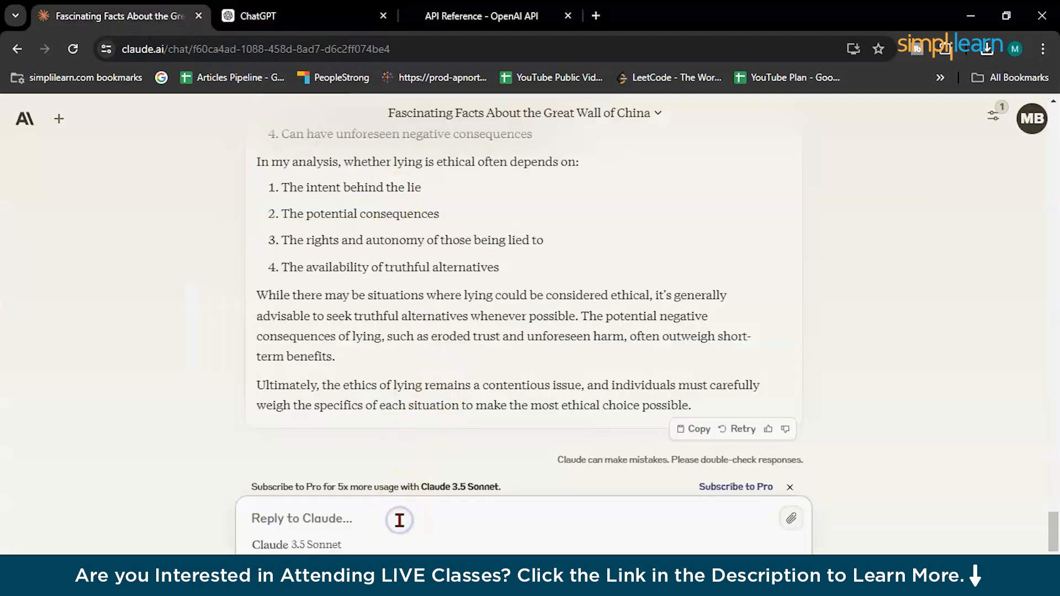
key("ctrl+v")
key("Return")
key("ctrl+Tab")
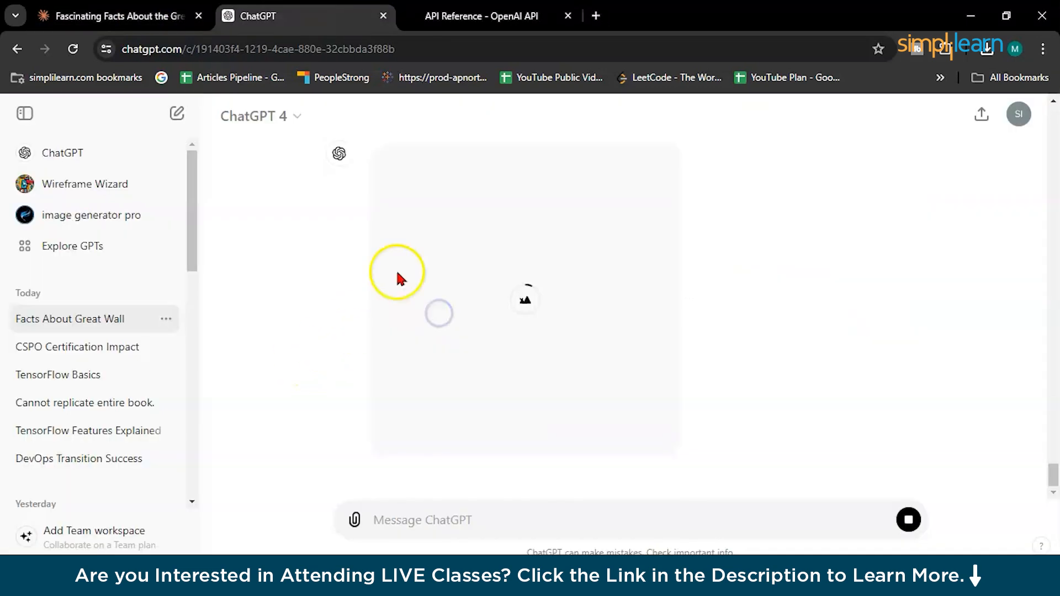
Switch to Claude and read its full reply to the futuristic city prompt, including the written description of the scene
left_click(130, 13)
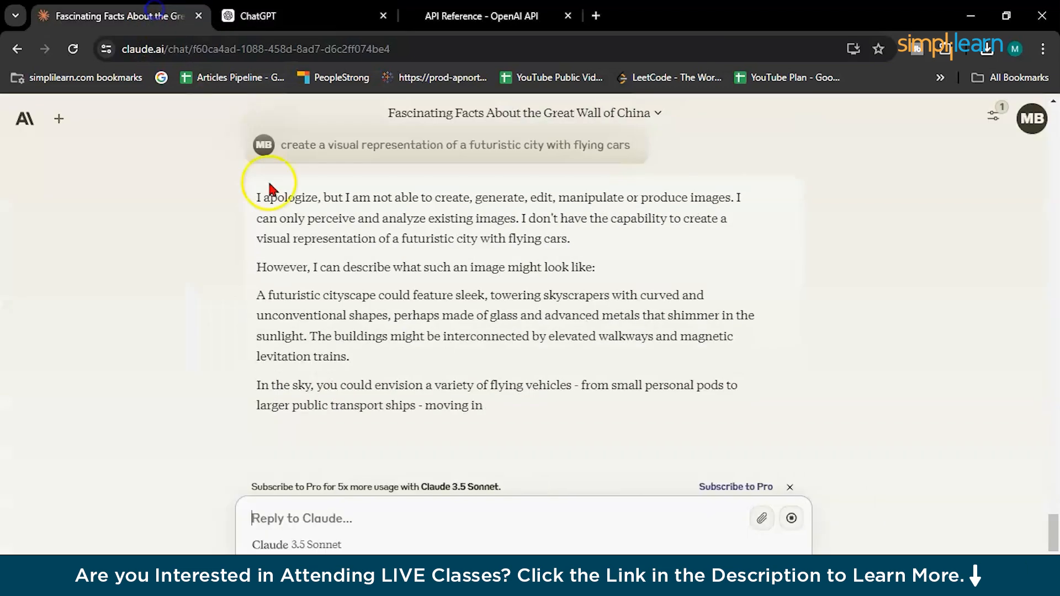
scroll(242, 353, "up", 4)
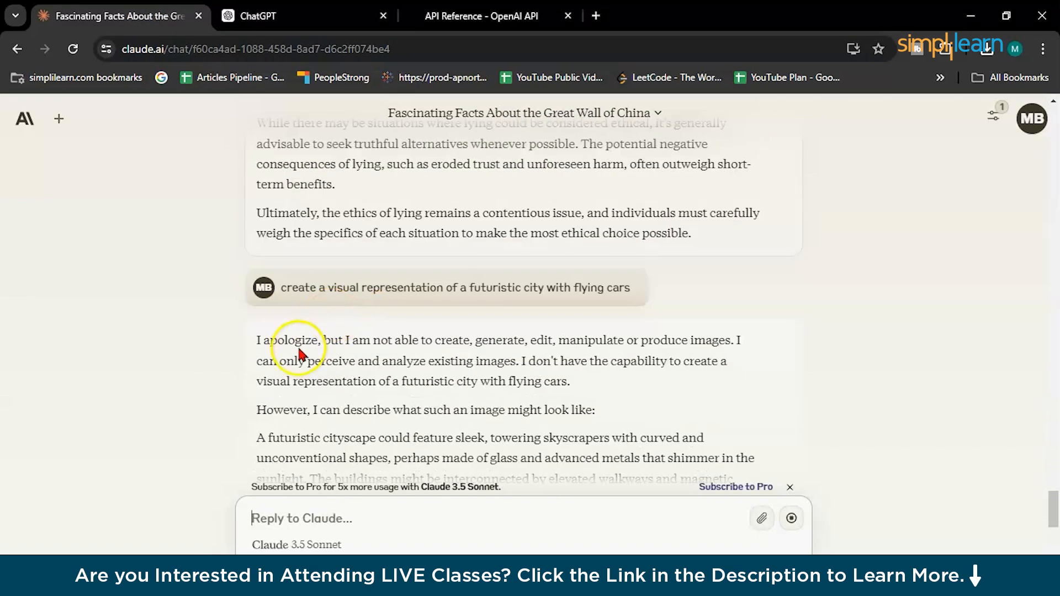
left_click_drag(265, 345, 727, 353)
left_click(577, 382)
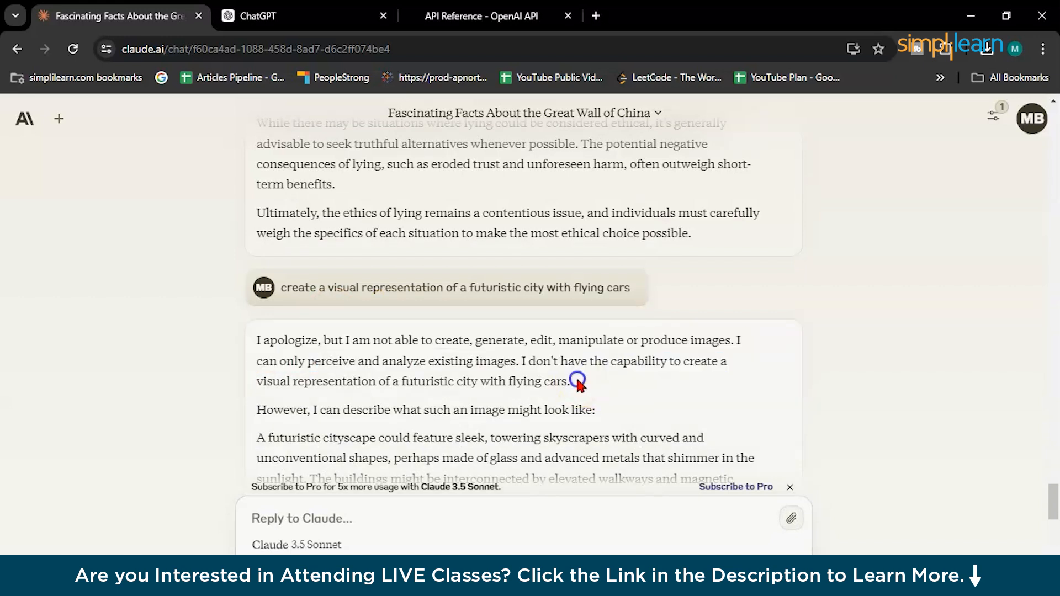
scroll(621, 299, "down", 3)
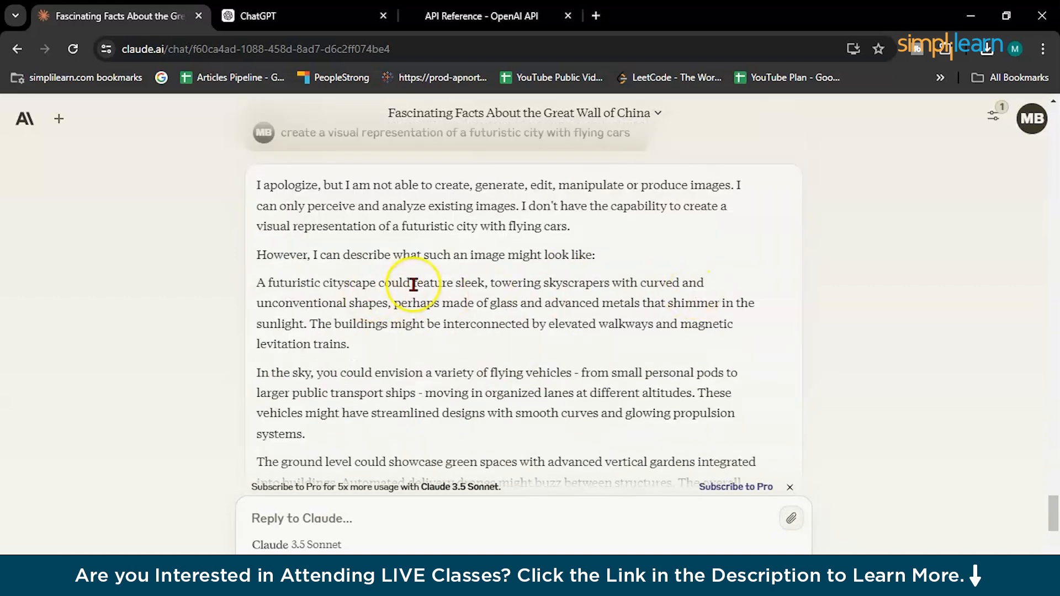
scroll(398, 289, "down", 5)
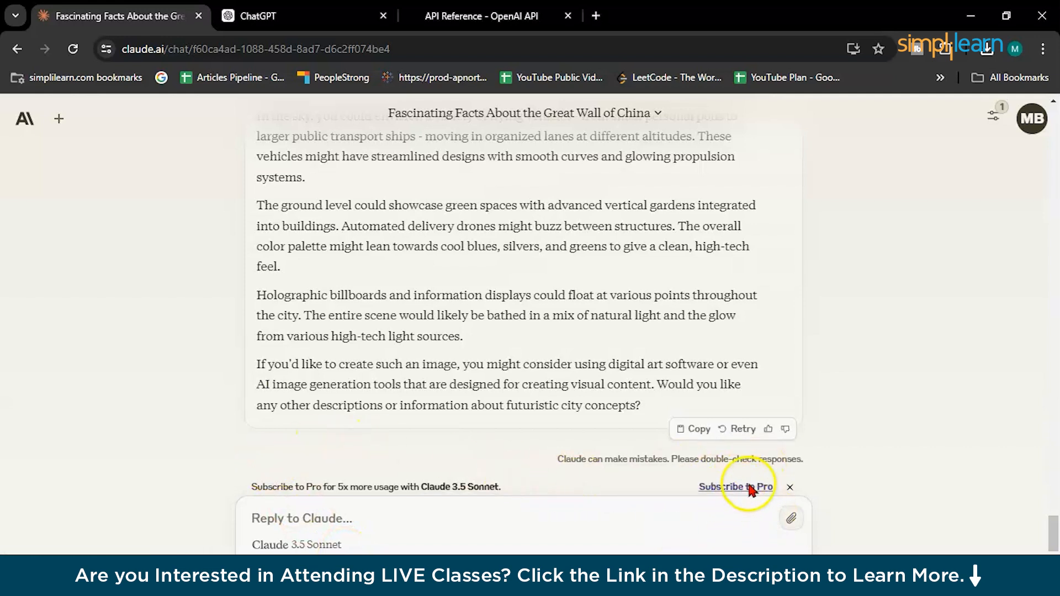
Return to ChatGPT, inspect its futuristic city image in the enlarged view, close that view, and check the accompanying caption
left_click(253, 14)
scroll(331, 366, "up", 5)
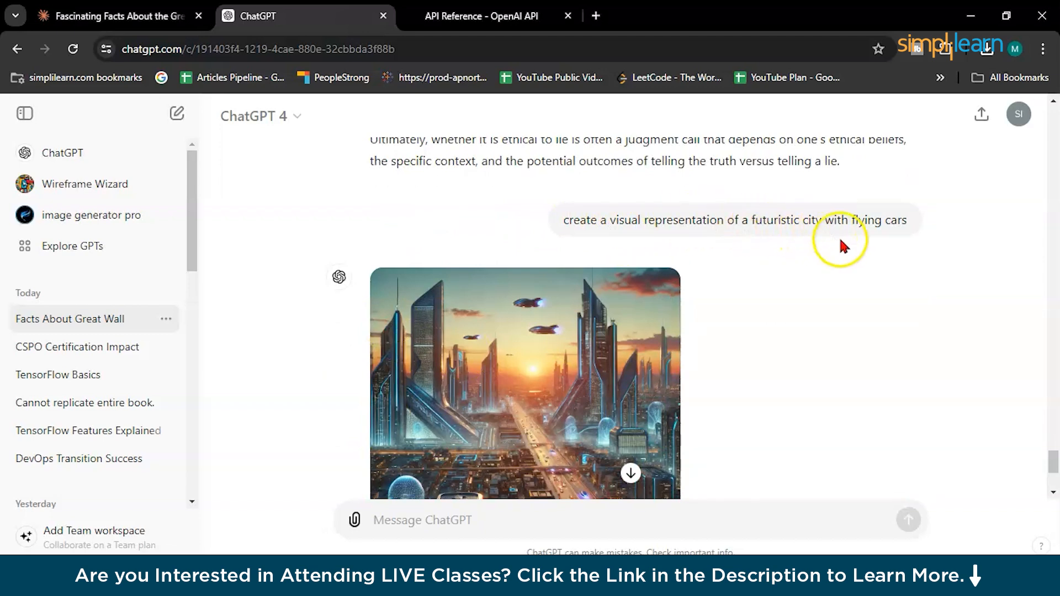
scroll(782, 271, "down", 2)
scroll(783, 276, "up", 1)
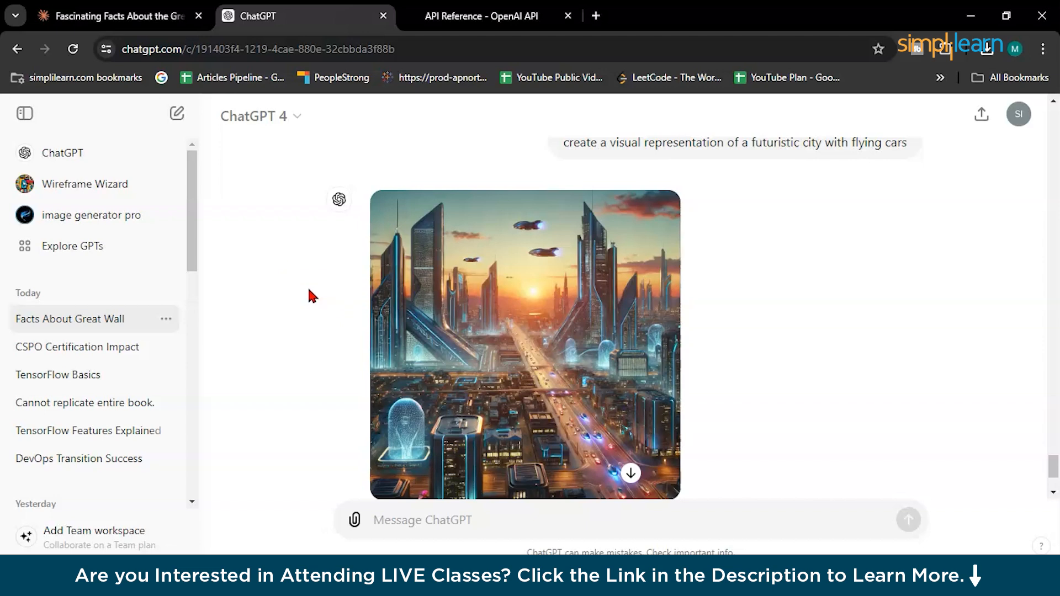
scroll(308, 289, "down", 3)
scroll(311, 288, "up", 3)
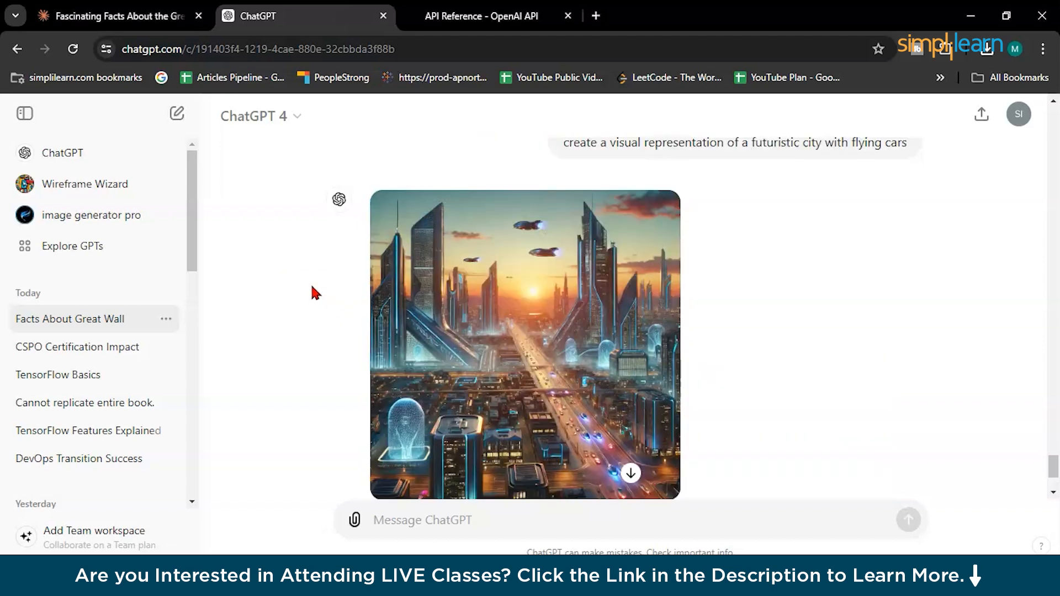
left_click(445, 312)
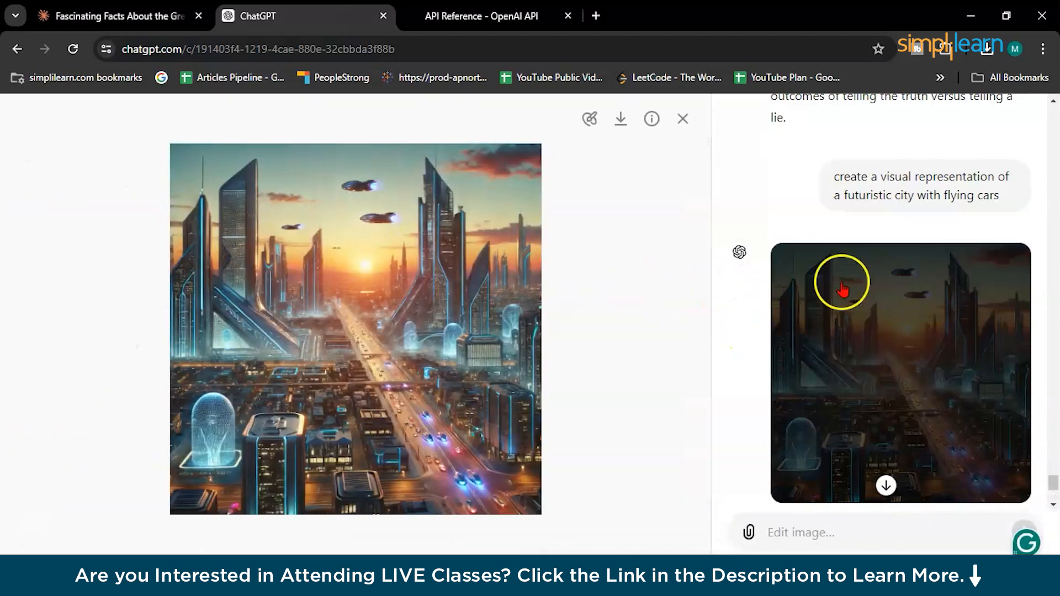
left_click(685, 118)
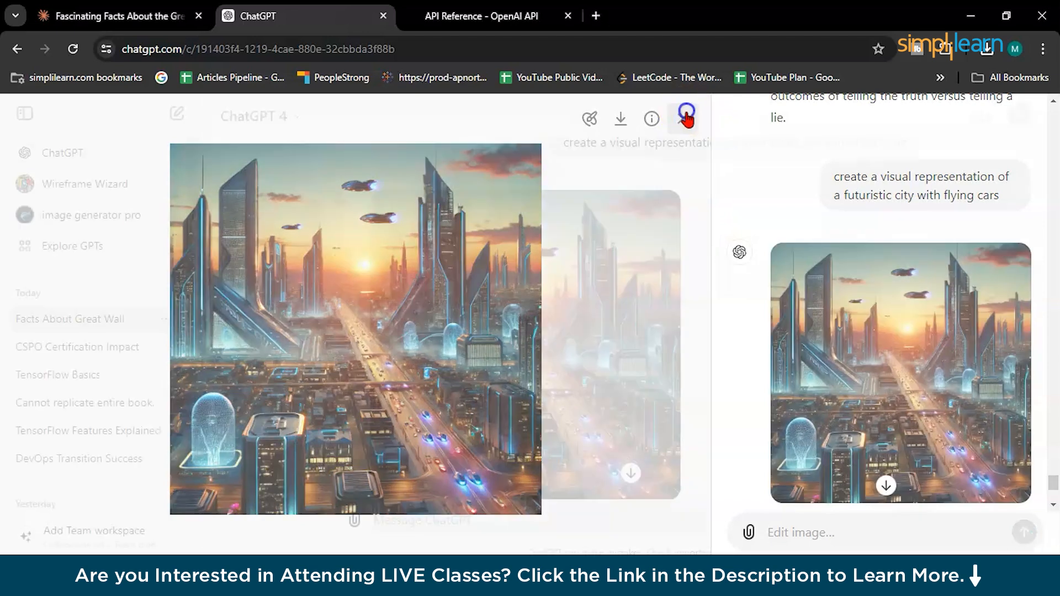
scroll(432, 513, "down", 3)
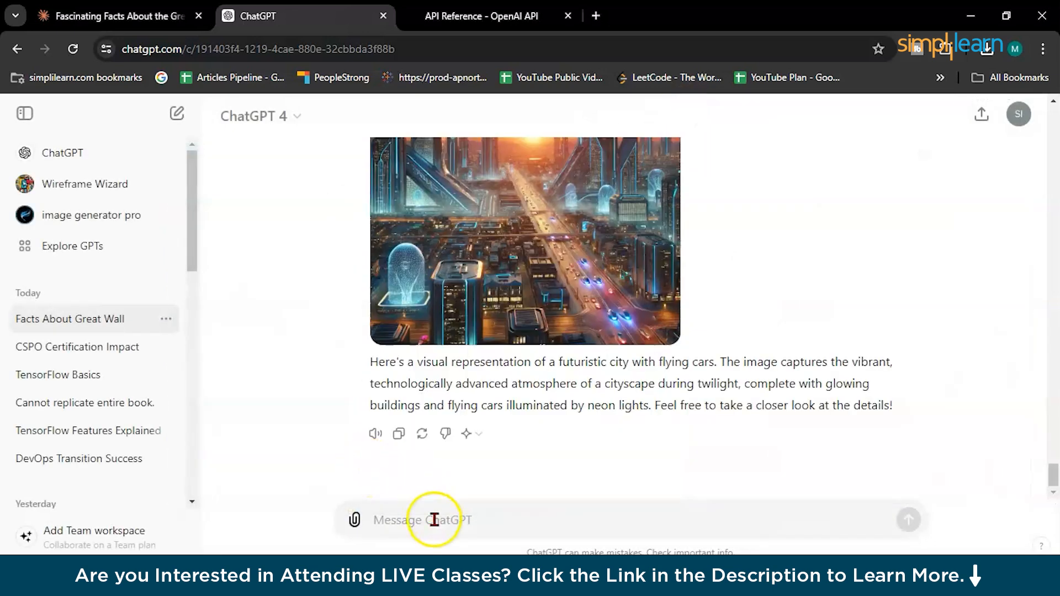
Attach the image "ss" from Downloads in ChatGPT and submit the prompt "explain the code from the photo"
left_click(354, 519)
left_click(428, 478)
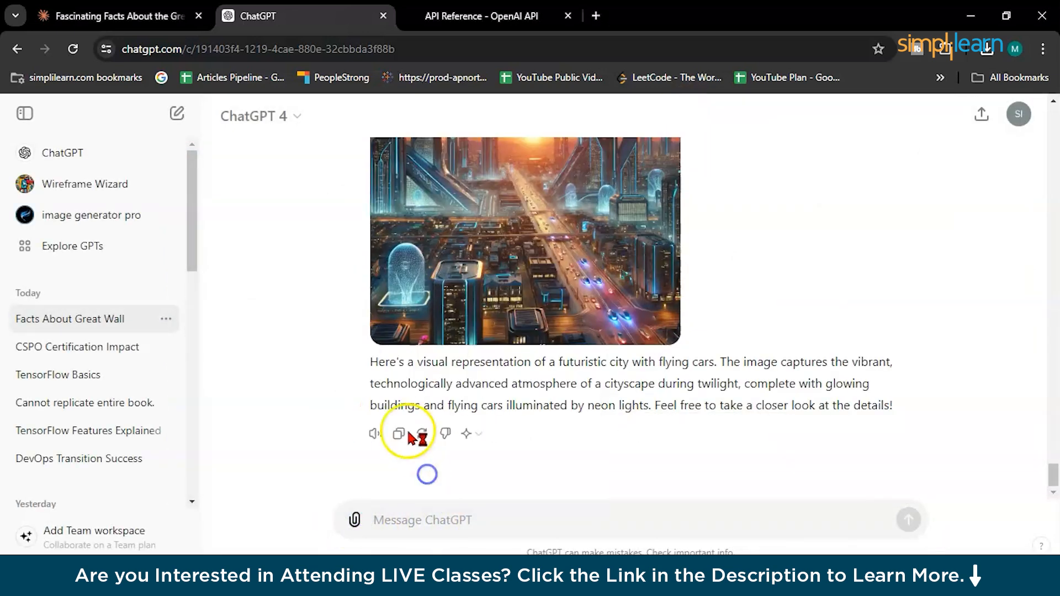
left_click(224, 155)
left_click(387, 348)
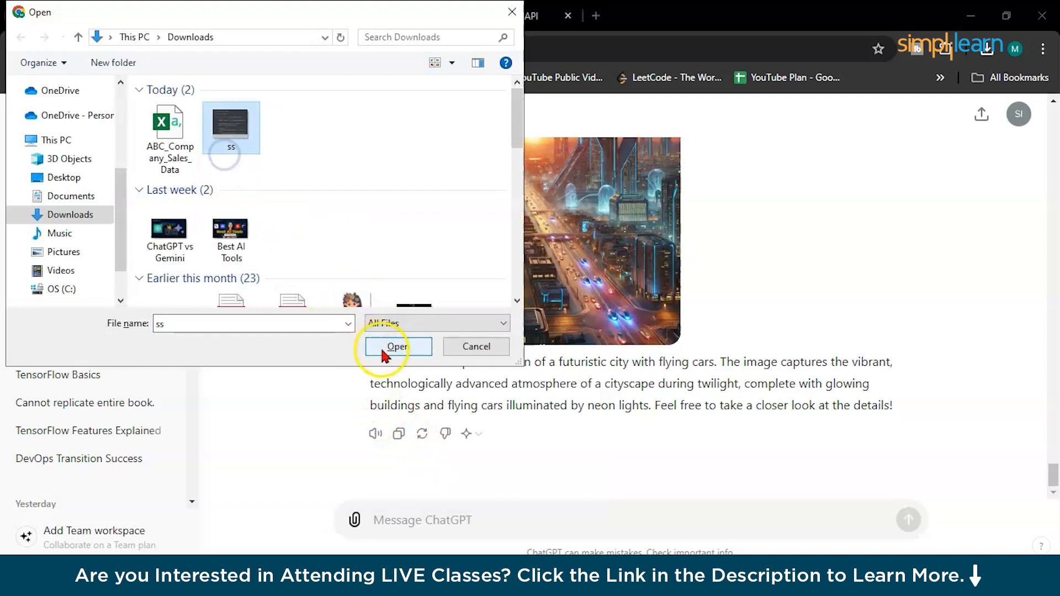
left_click(524, 475)
type("e")
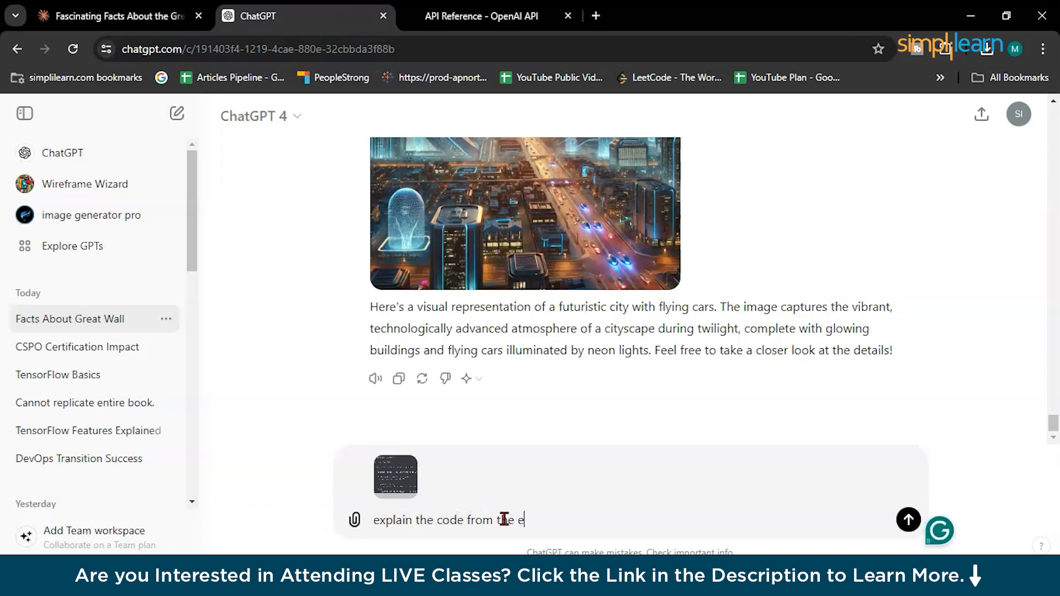
type("photo")
key("Return")
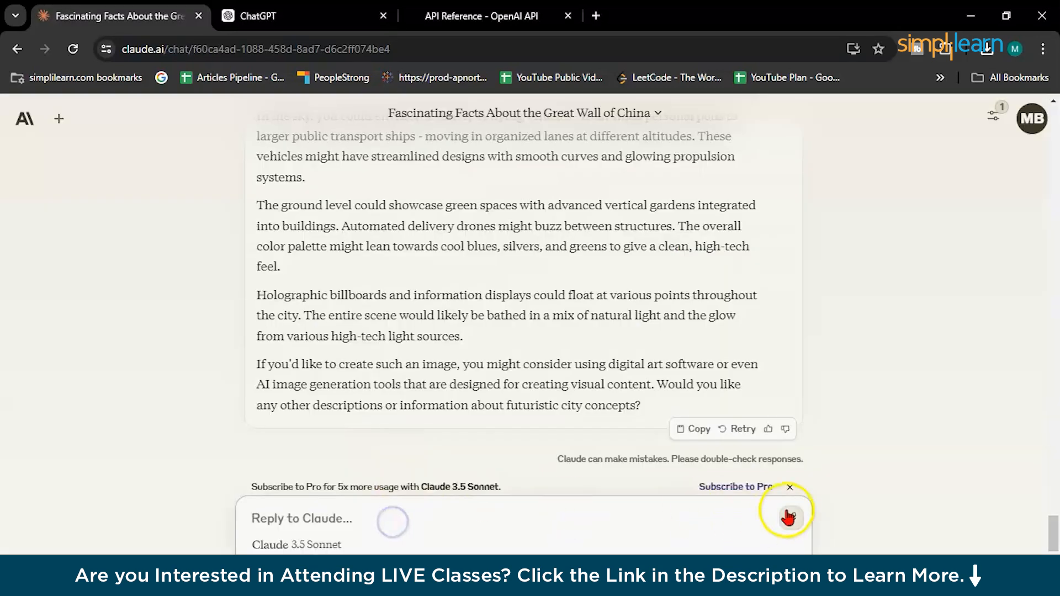
In Claude, attach the same "ss" image from Downloads and submit the prompt "explain the code from the picture"
left_click(791, 518)
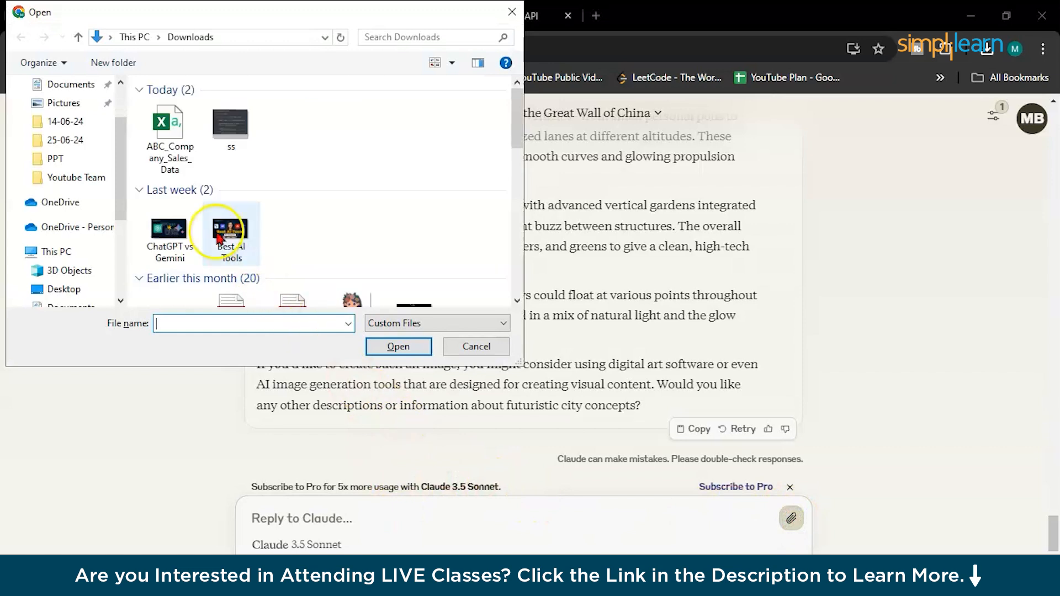
left_click(230, 126)
left_click(381, 344)
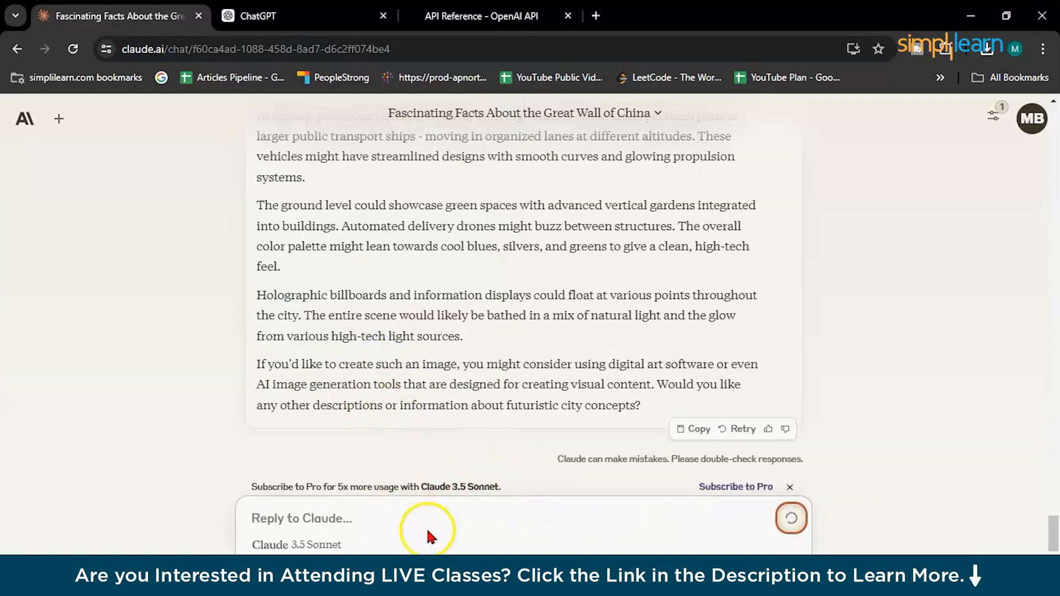
type("explain the code from the picture")
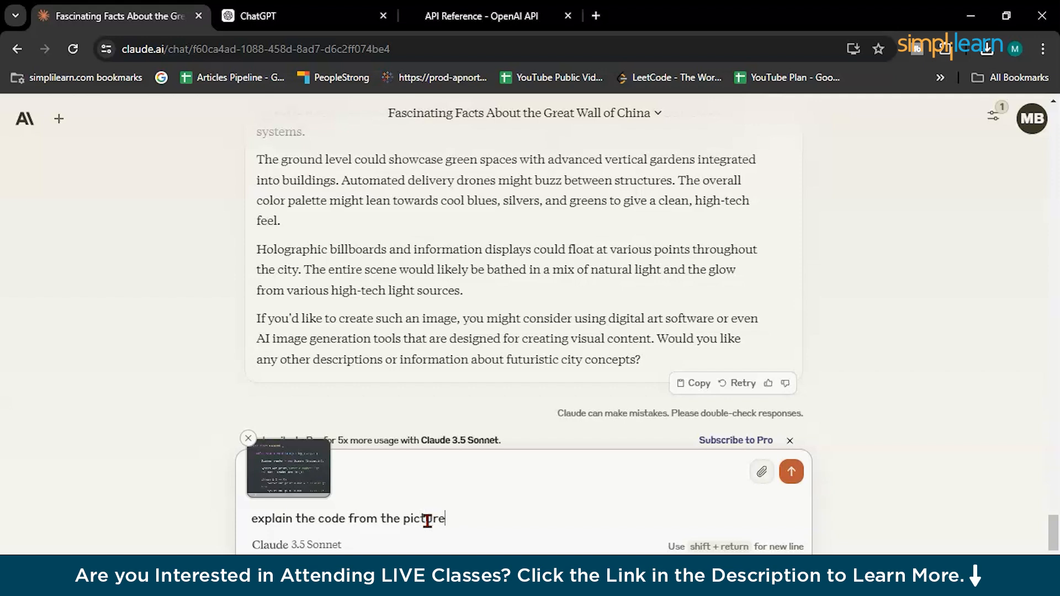
key("Return")
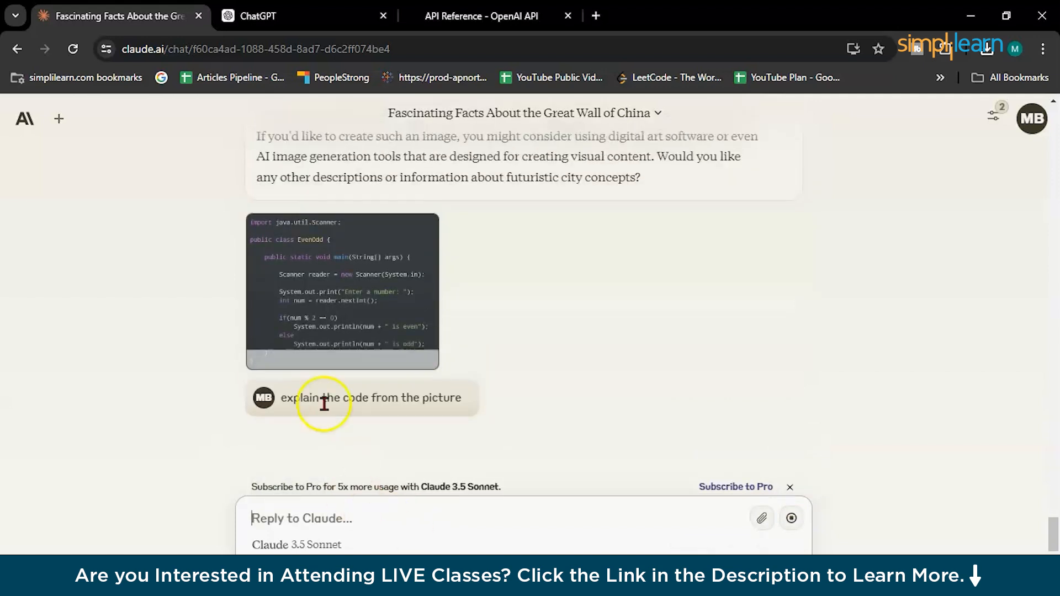
Switch to ChatGPT, view the uploaded code screenshot enlarged, and skim the step-by-step explanation through to its conclusion
left_click(304, 11)
scroll(335, 312, "up", 10)
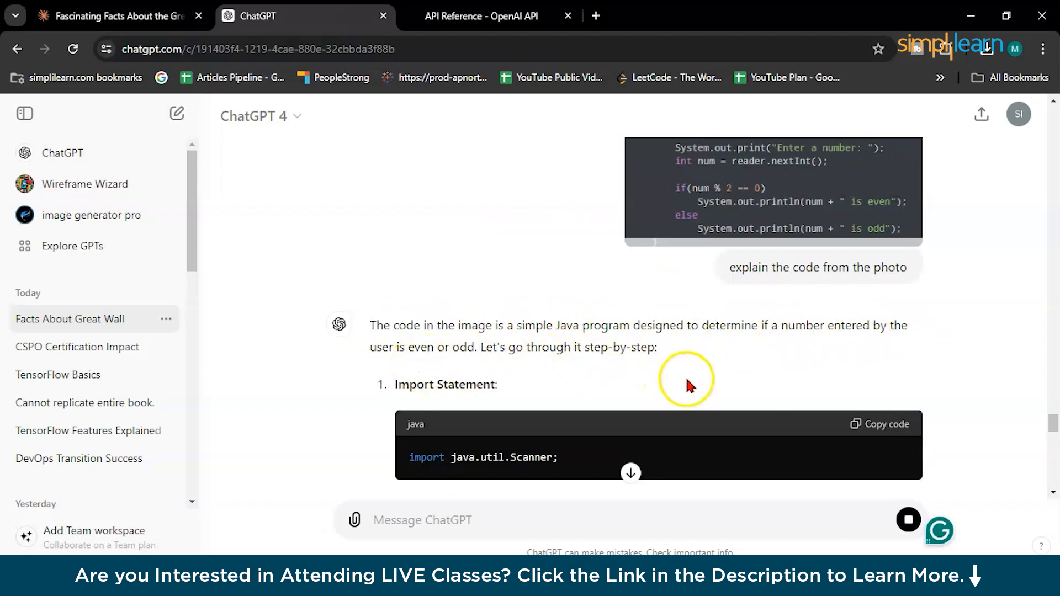
scroll(687, 385, "up", 2)
left_click(790, 280)
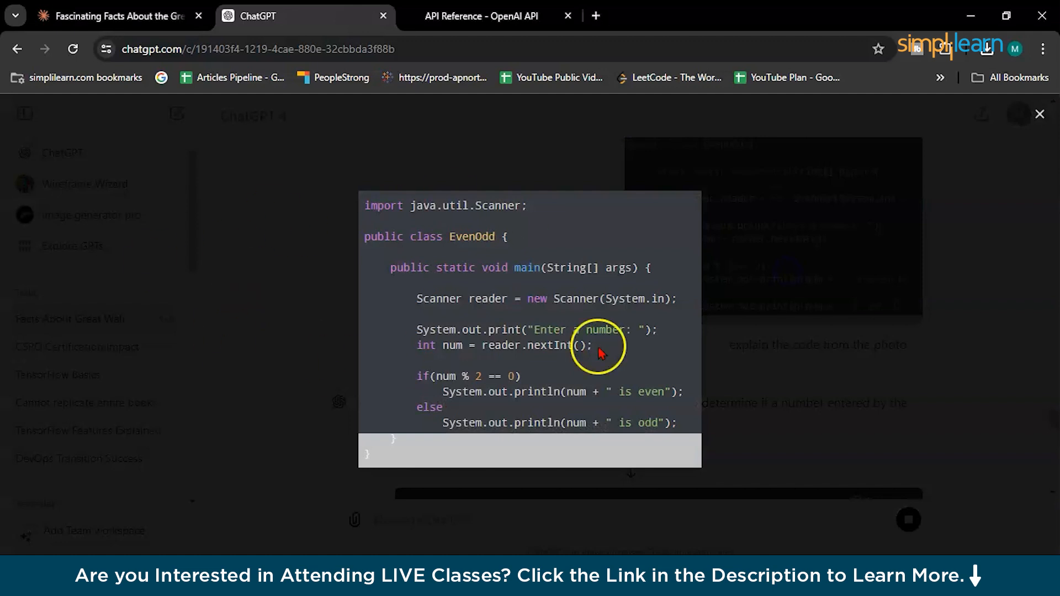
left_click(790, 381)
scroll(569, 331, "down", 4)
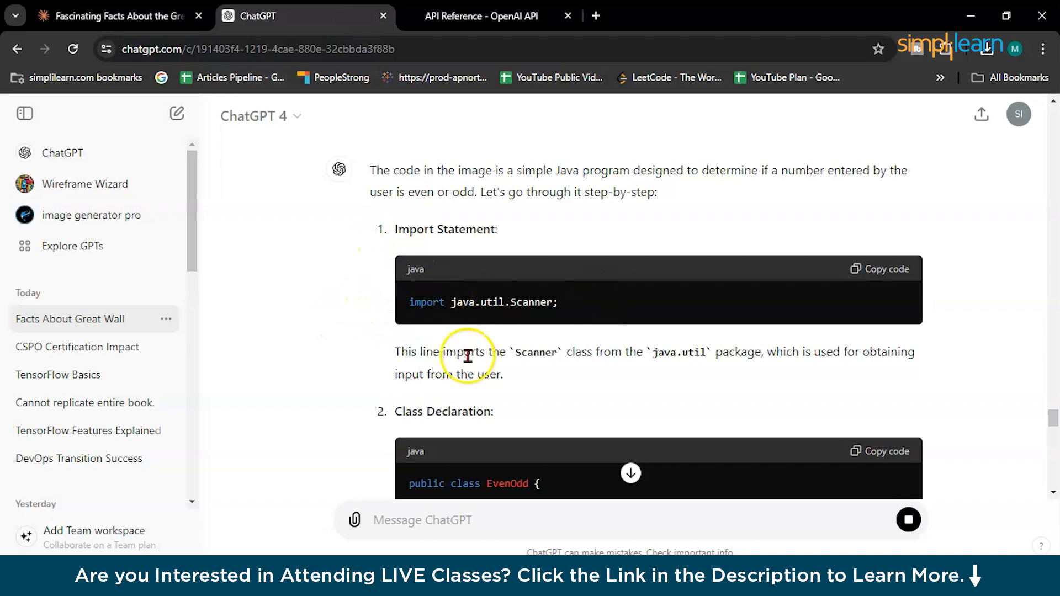
scroll(468, 356, "down", 20)
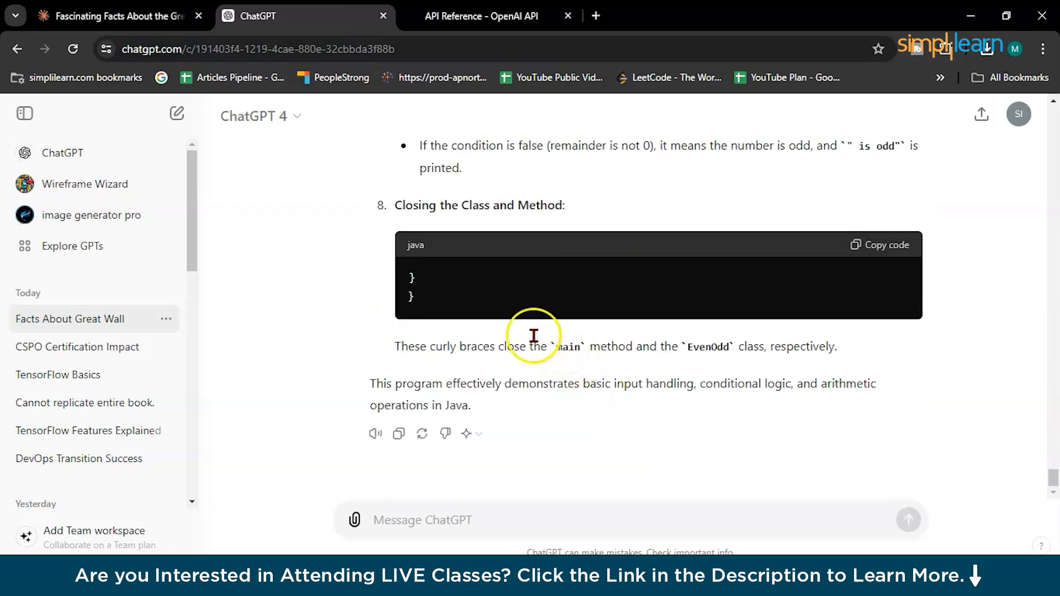
Switch to Claude and examine its numbered explanation of the Java code, highlighting the line about prompting for input, down to the summary
left_click(120, 15)
scroll(319, 303, "up", 5)
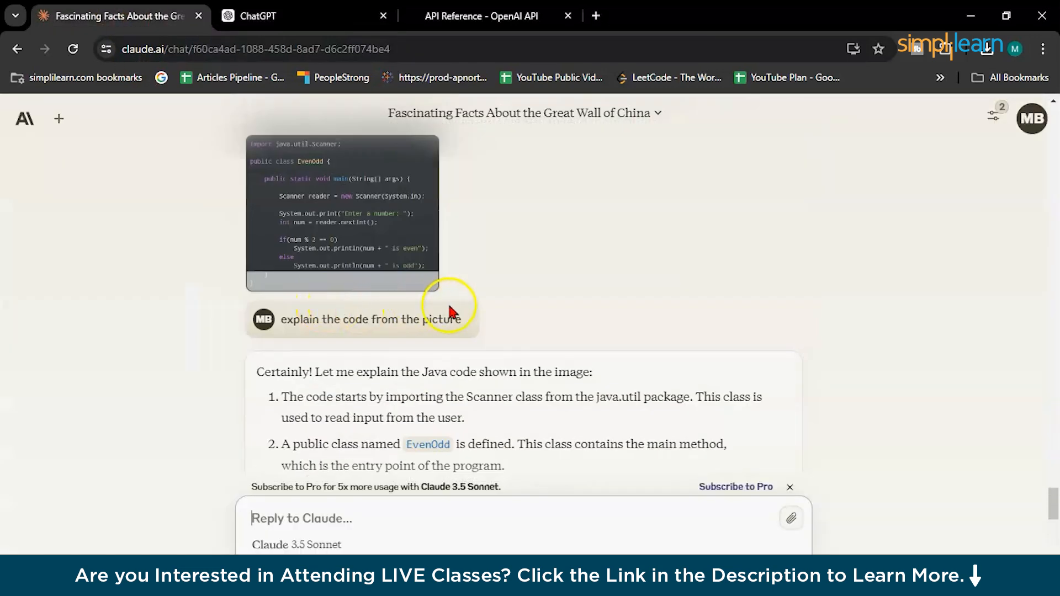
scroll(450, 312, "down", 3)
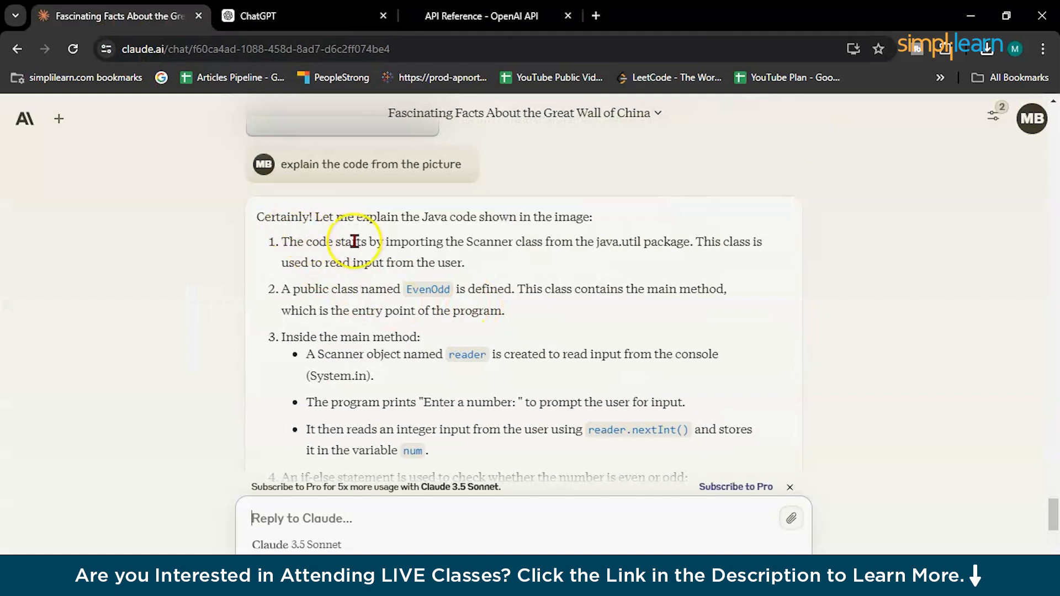
scroll(343, 262, "down", 6)
scroll(479, 301, "up", 8)
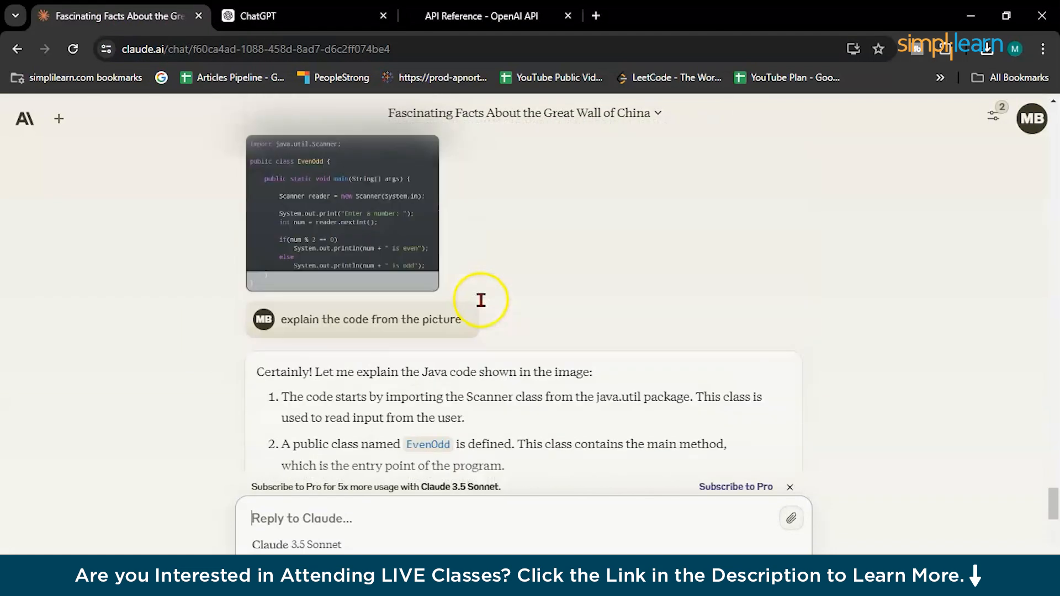
scroll(473, 301, "down", 4)
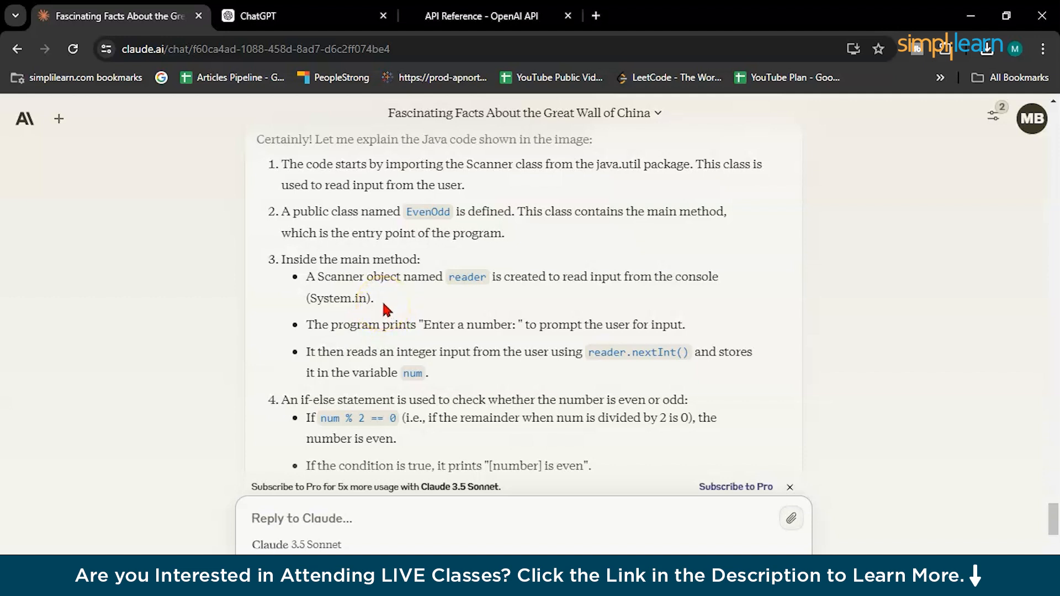
left_click_drag(313, 326, 678, 327)
scroll(524, 370, "down", 3)
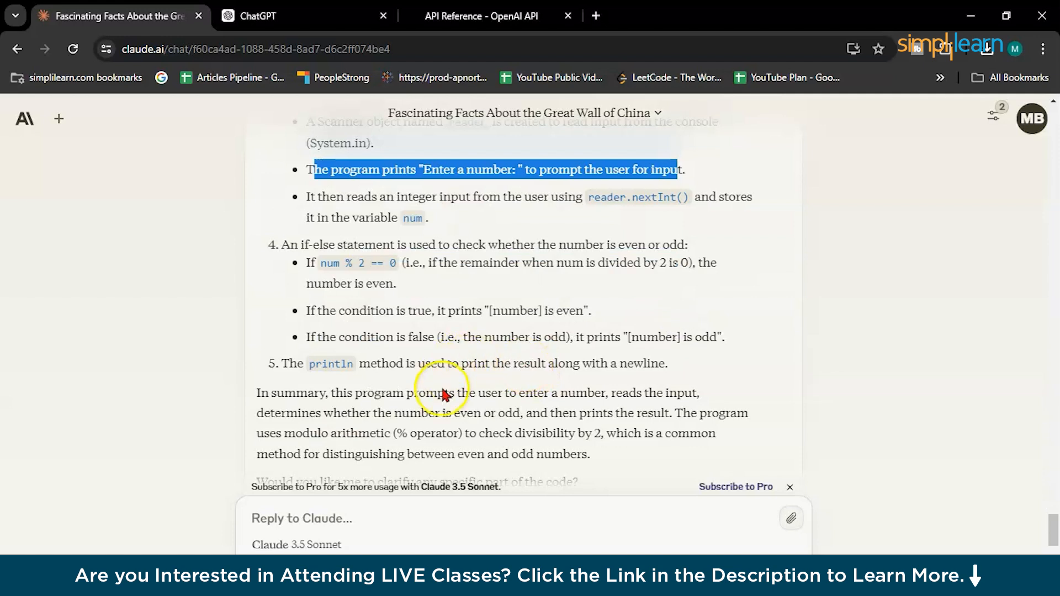
Compare ChatGPT's section-by-section code breakdown with Claude's summary, then continue through ChatGPT's sections on prompting for and reading input
key("ctrl+Tab")
scroll(448, 326, "up", 5)
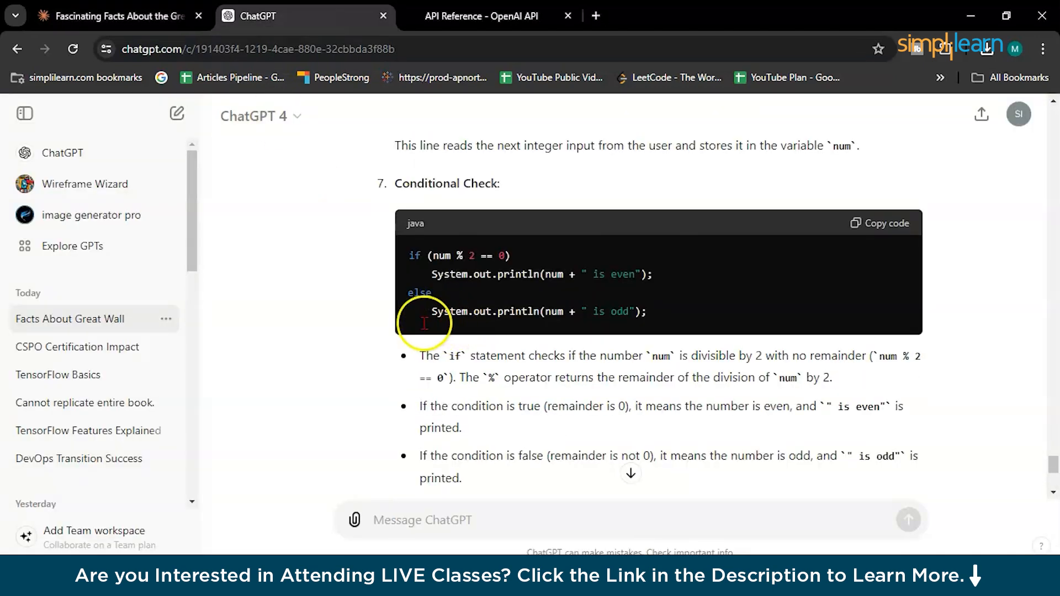
scroll(424, 323, "up", 15)
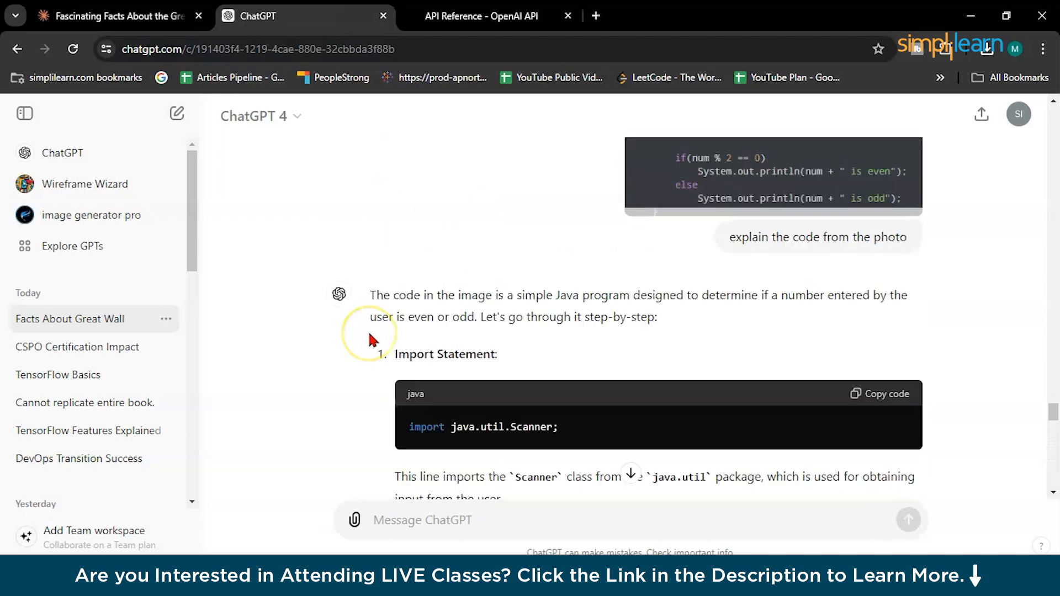
scroll(371, 339, "down", 8)
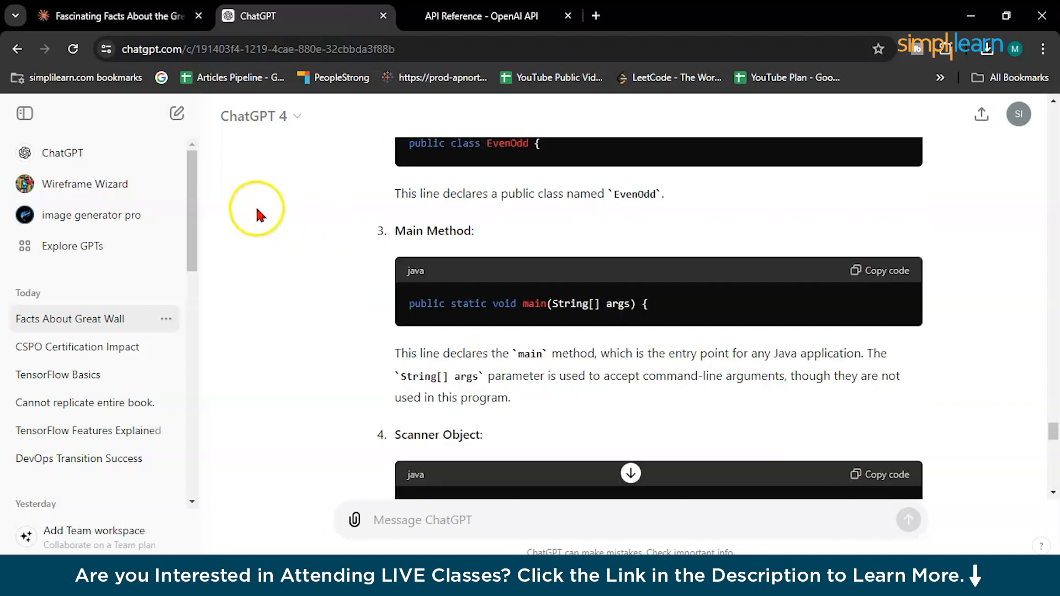
left_click(128, 12)
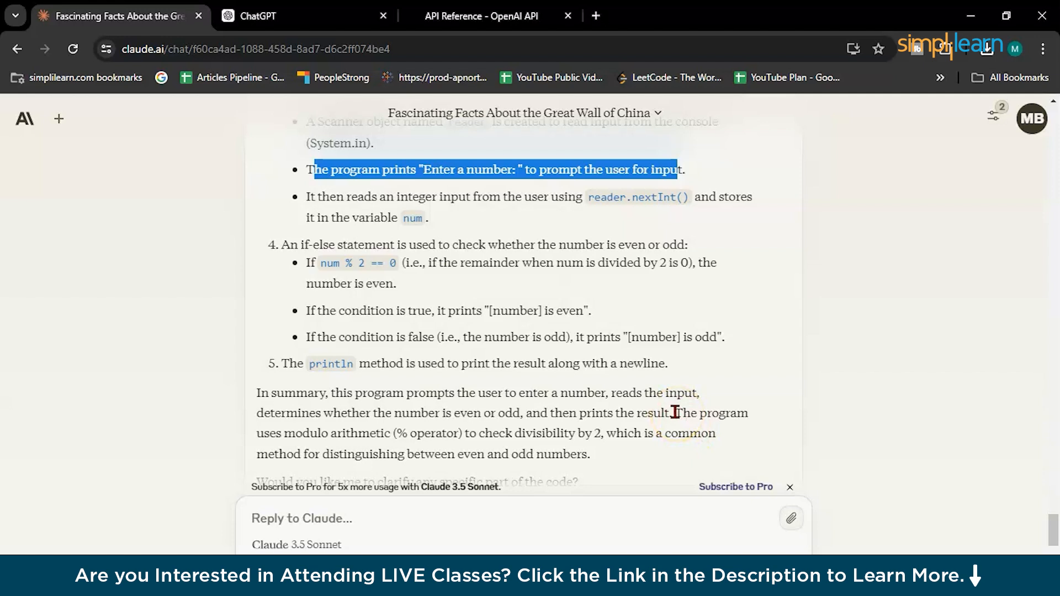
left_click(276, 18)
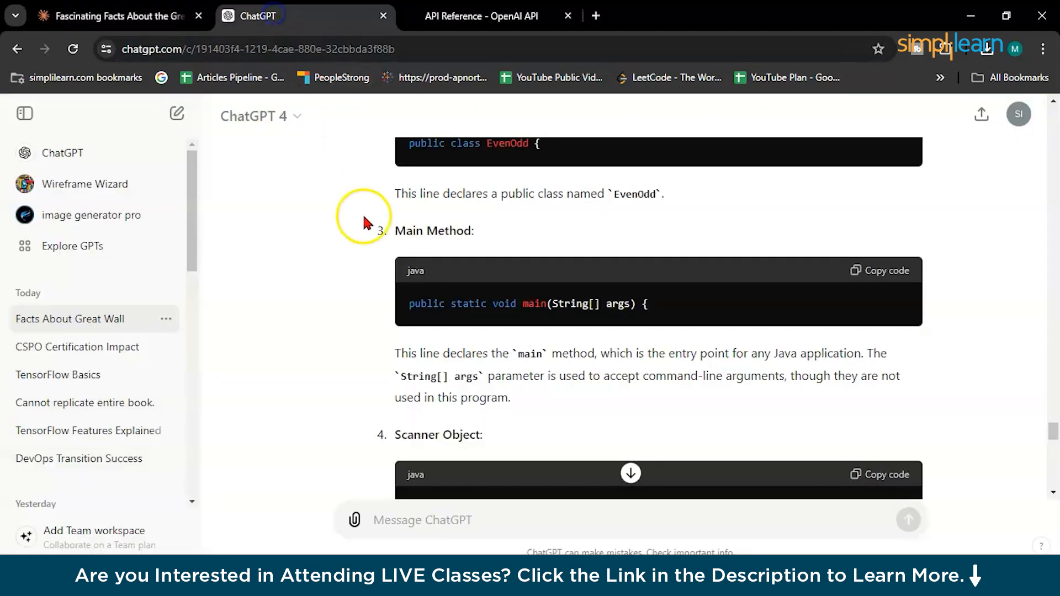
scroll(391, 405, "down", 5)
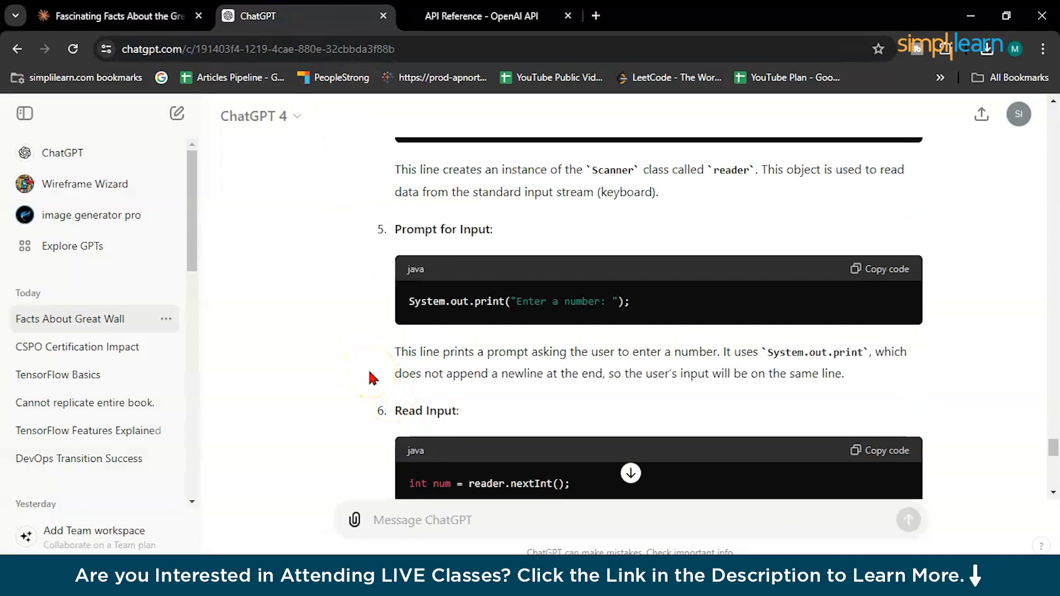